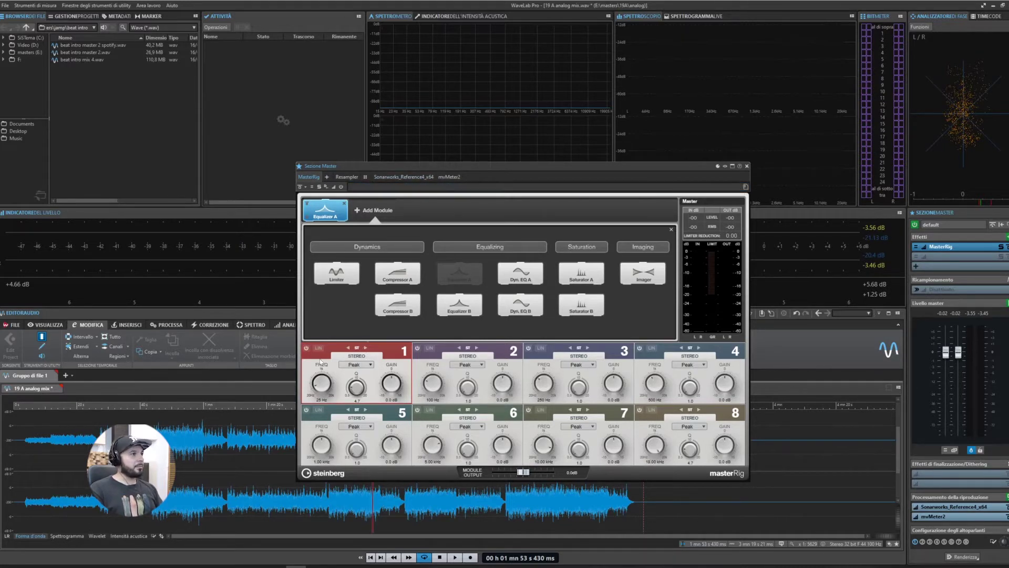
Switch equalizer band 1 on in linear phase mode as a Cut 96 low cut at about 26 Hz.
{"action": "left_click", "coordinate": [307, 348]}
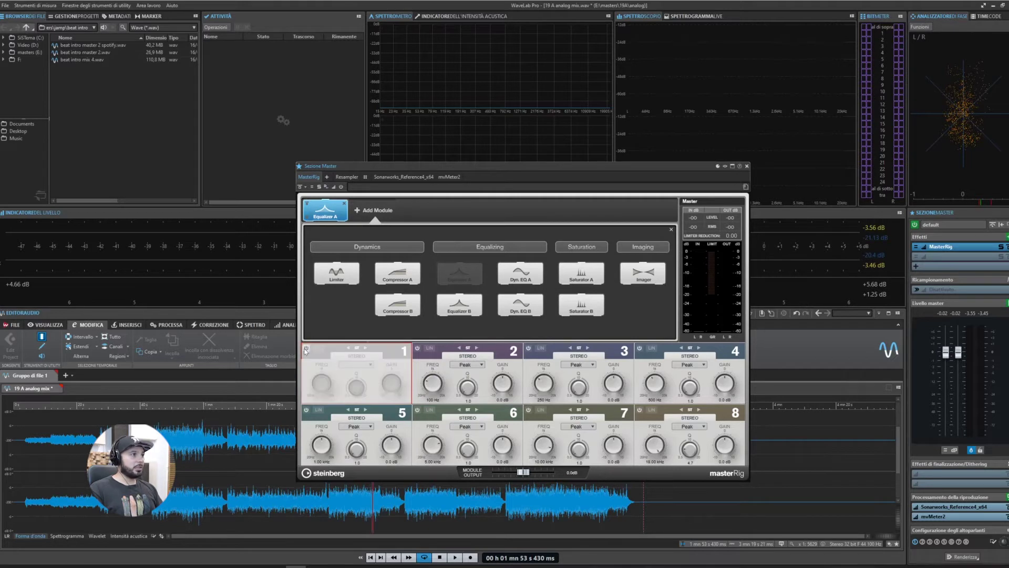
{"action": "left_click", "coordinate": [307, 349]}
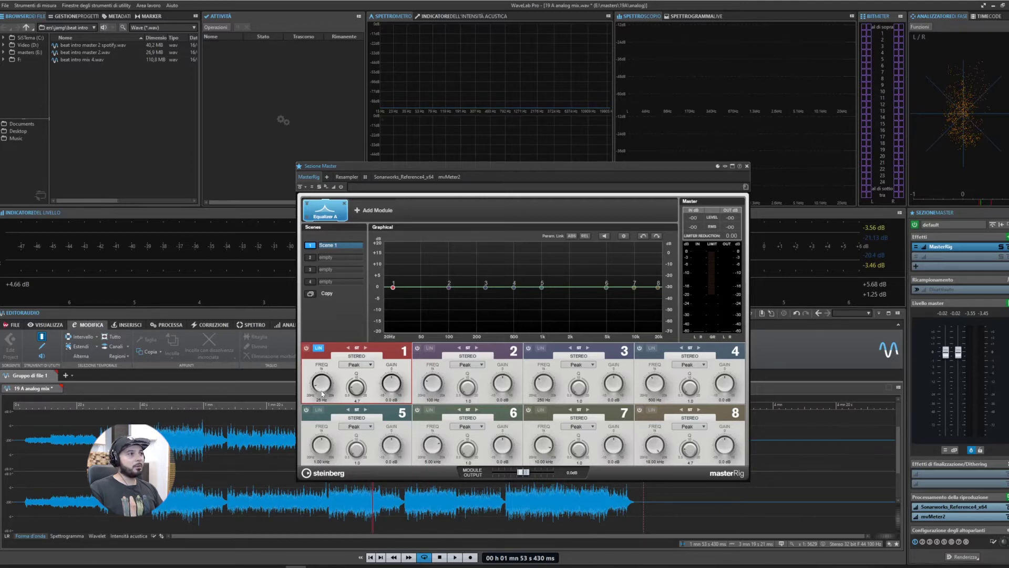
{"action": "left_click", "coordinate": [363, 370]}
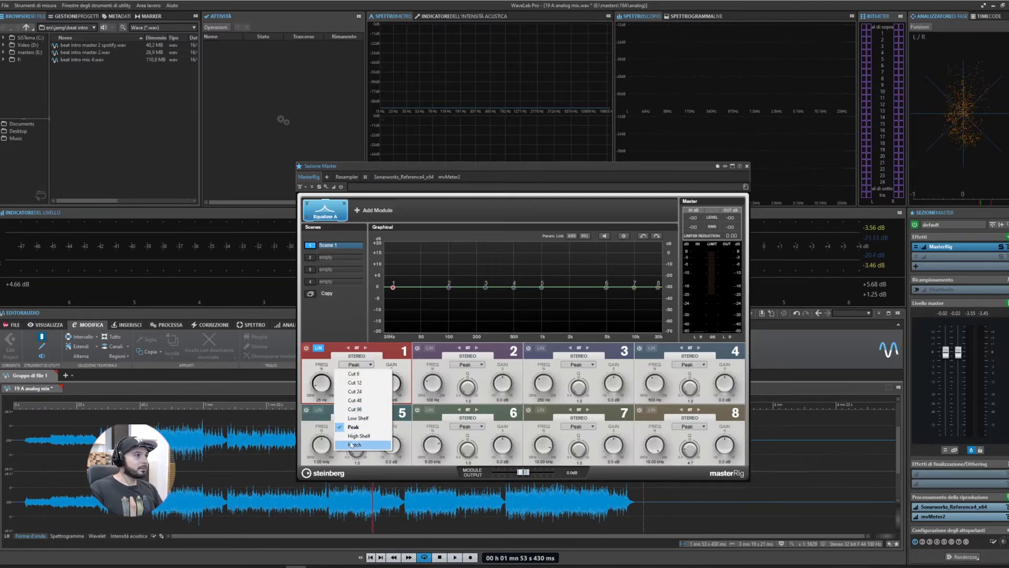
{"action": "left_click", "coordinate": [368, 411]}
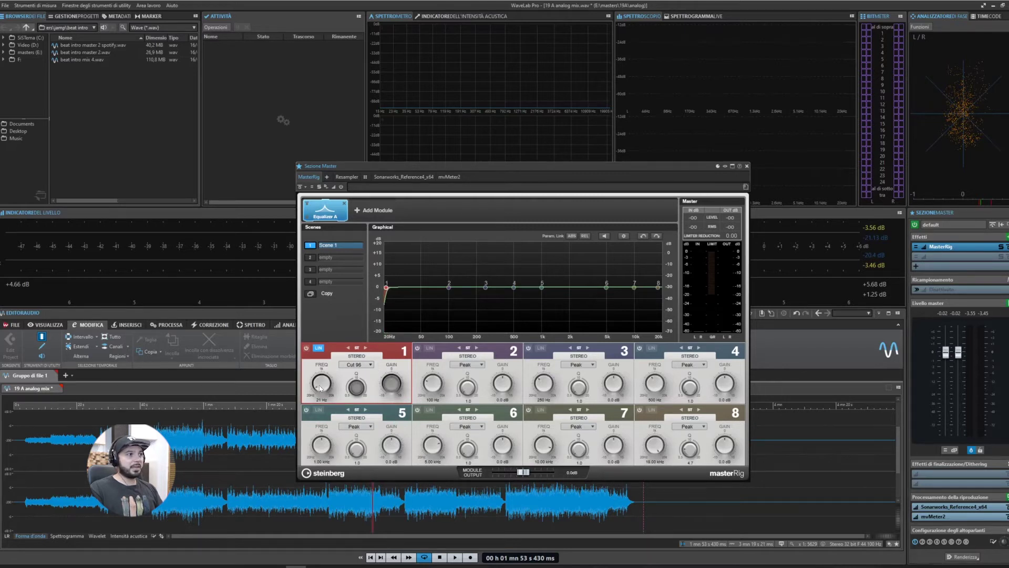
{"action": "left_click_drag", "start_coordinate": [321, 383], "coordinate": [322, 381]}
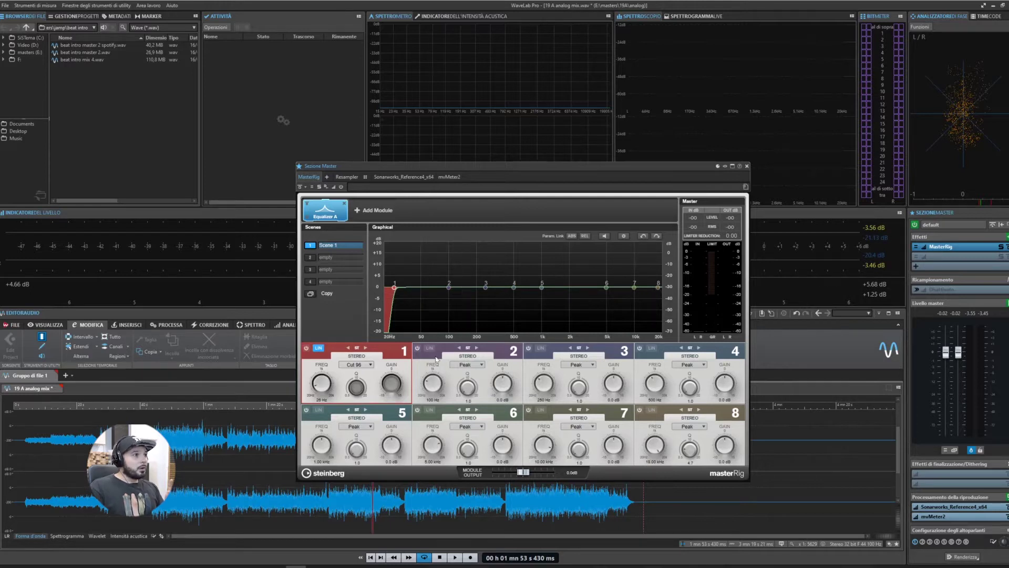
Enable equalizer band 8 in linear phase mode as a Cut 96 high cut at 20 kHz.
{"action": "left_click", "coordinate": [640, 410]}
{"action": "left_click", "coordinate": [640, 411]}
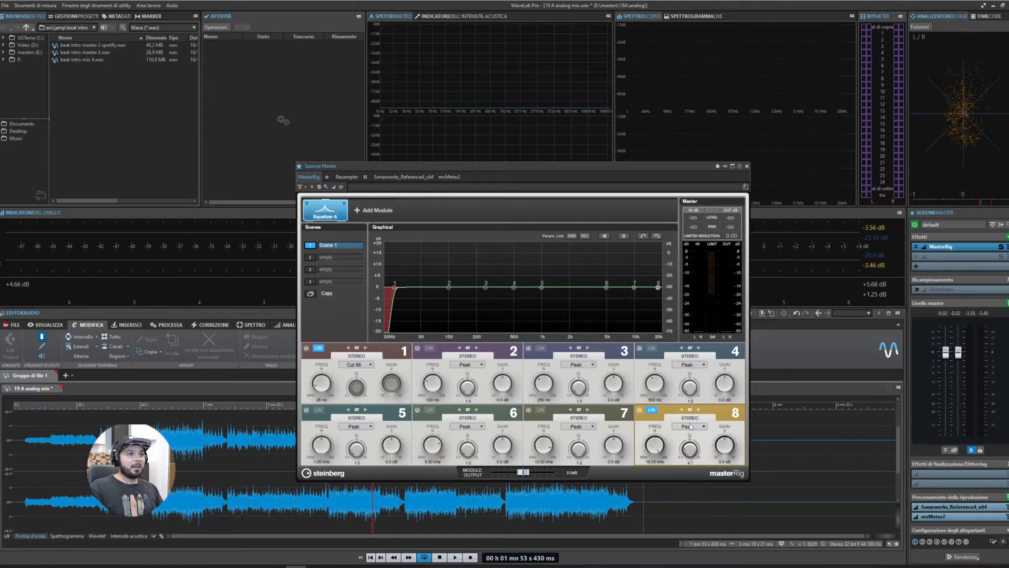
{"action": "left_click", "coordinate": [690, 427]}
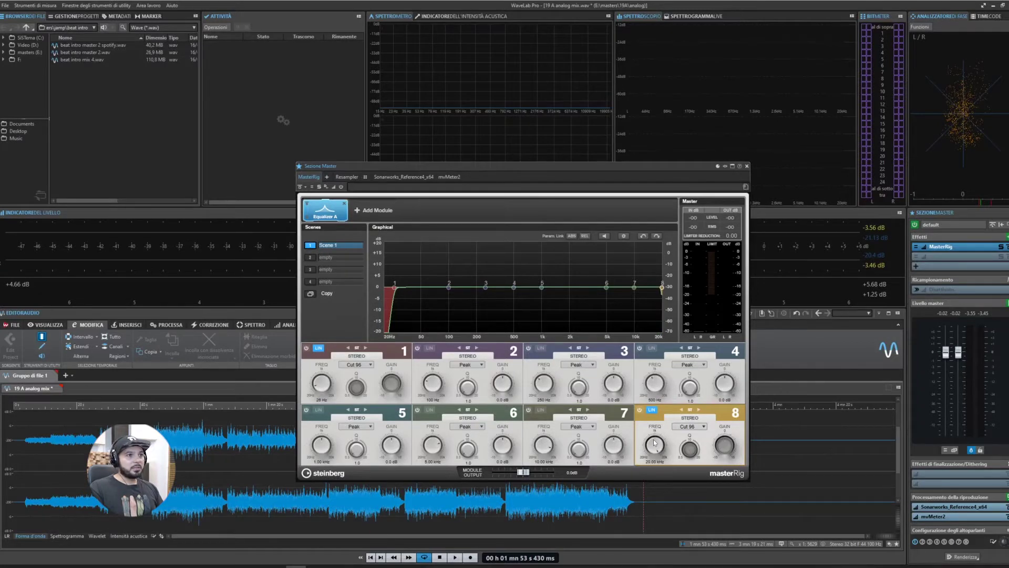
Enable band 2 in mid/side mode and shape its side channel as a Low Shelf of -15 dB at about 244 Hz.
{"action": "left_click", "coordinate": [418, 348]}
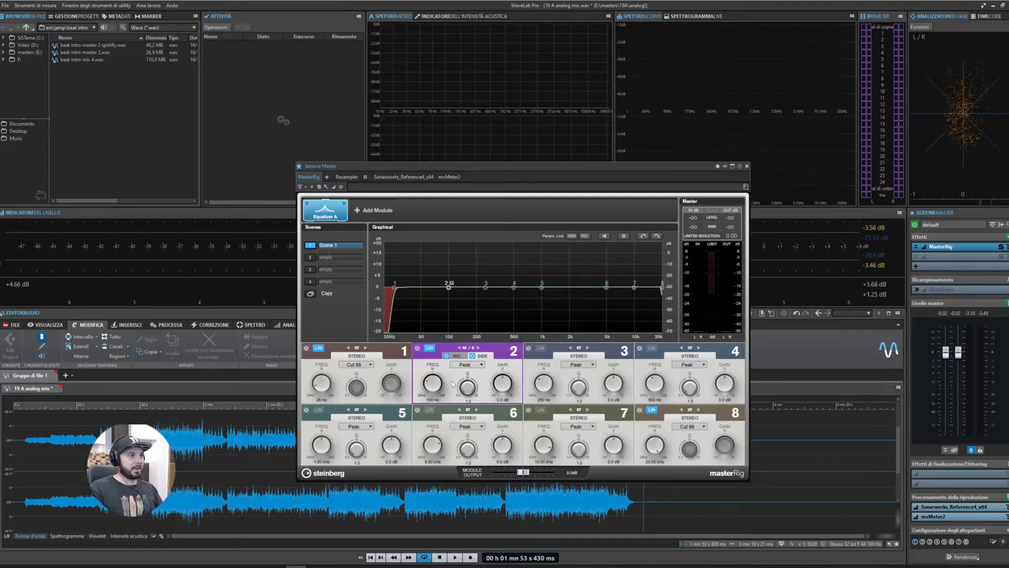
{"action": "left_click_drag", "start_coordinate": [505, 392], "coordinate": [503, 429]}
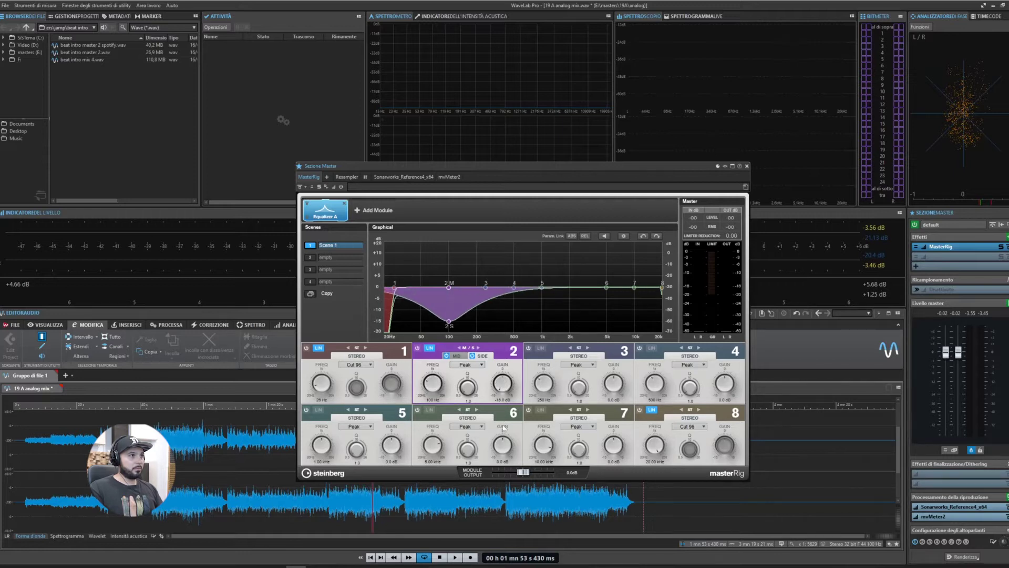
{"action": "left_click", "coordinate": [465, 365]}
{"action": "left_click", "coordinate": [484, 373]}
{"action": "left_click_drag", "start_coordinate": [433, 393], "coordinate": [433, 386]}
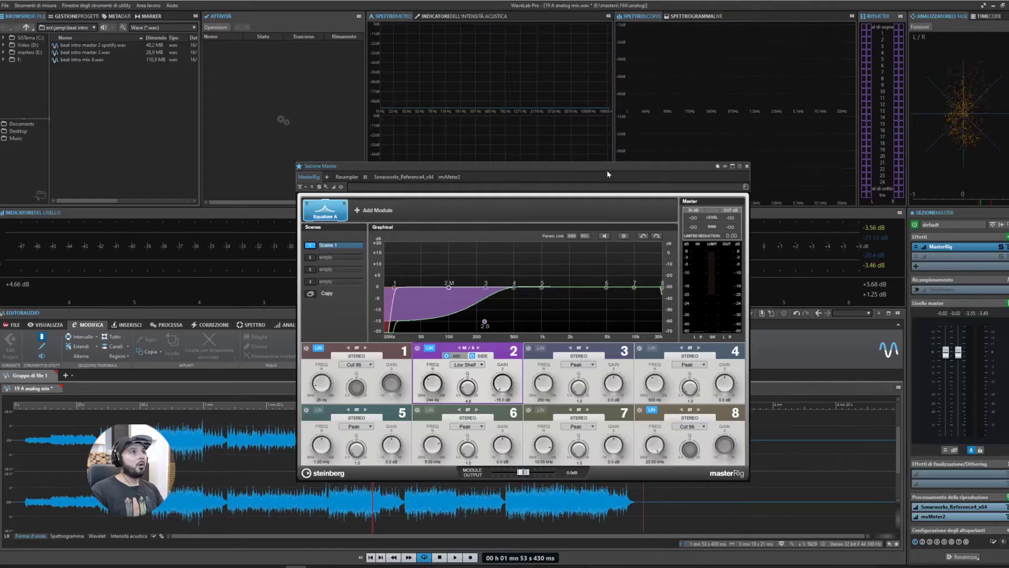
Move the plug-in window away from the waveform and audition the selected section with the equalizer active, stopping playback at the end.
{"action": "left_click_drag", "start_coordinate": [608, 173], "coordinate": [759, 106]}
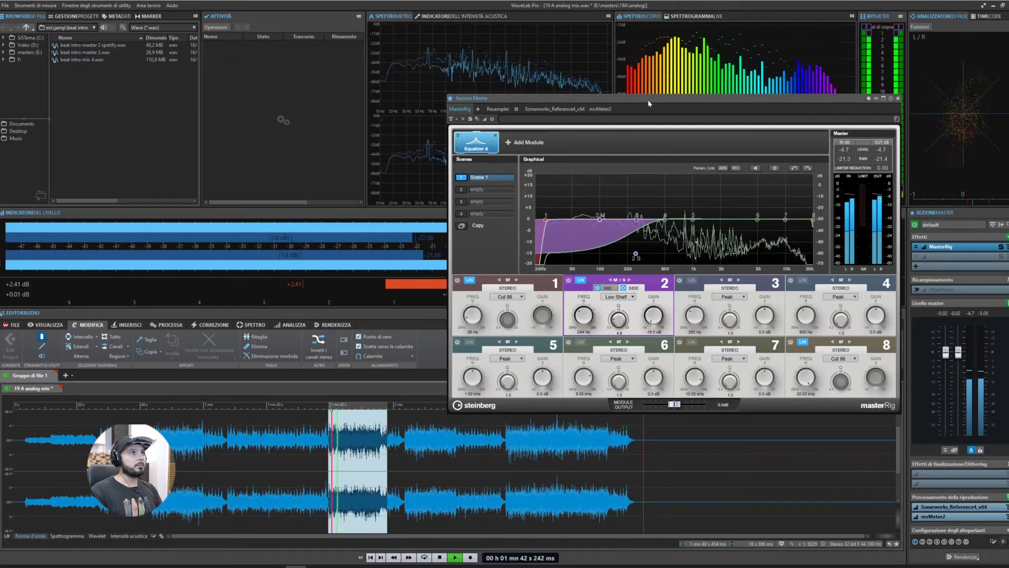
{"action": "mouse_move", "coordinate": [648, 100]}
{"action": "left_mouse_down"}
{"action": "mouse_move", "coordinate": [681, 92]}
{"action": "mouse_move", "coordinate": [663, 88]}
{"action": "left_mouse_up"}
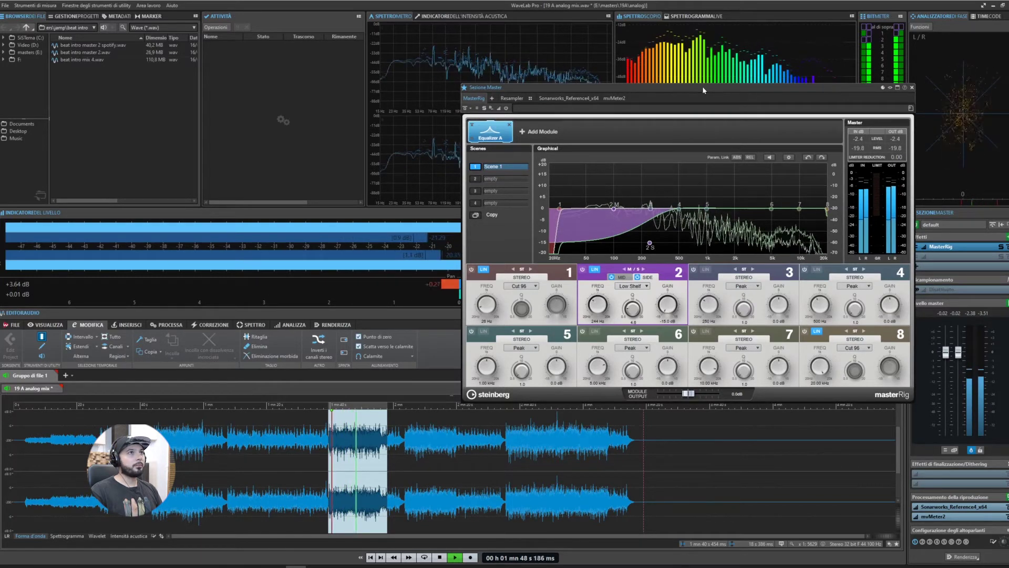
{"action": "left_click_drag", "start_coordinate": [702, 86], "coordinate": [661, 88]}
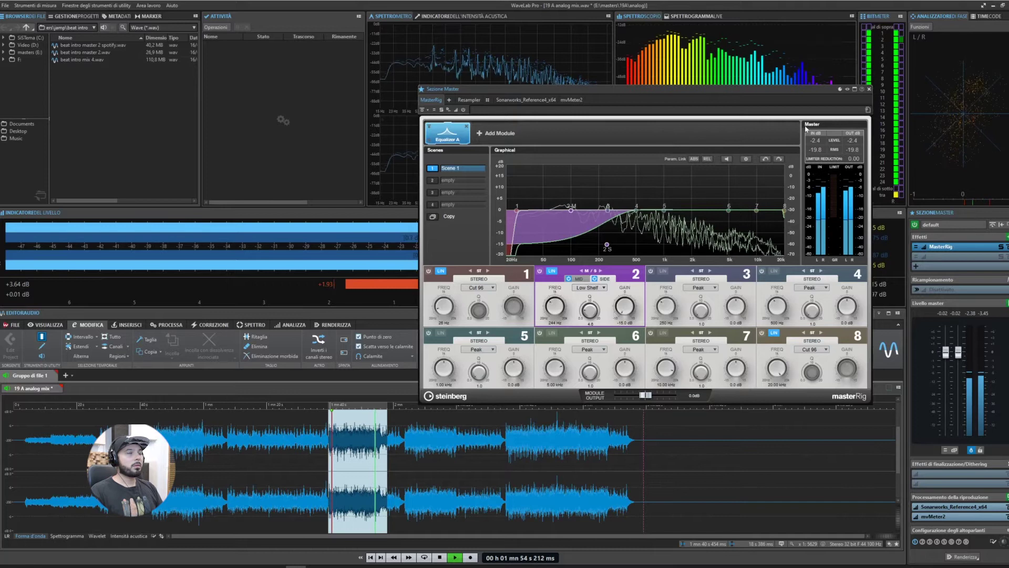
{"action": "key", "text": "space"}
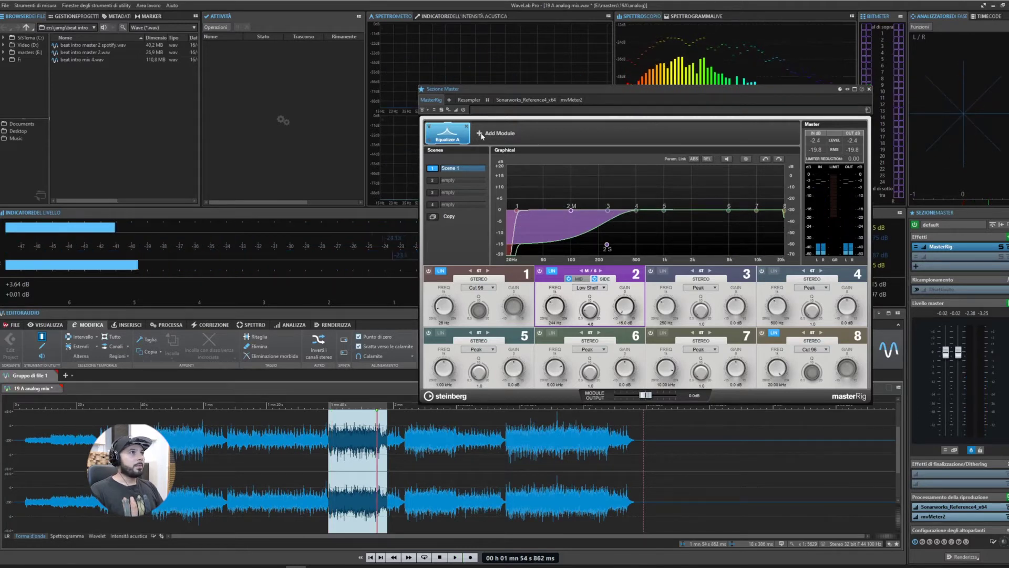
Add the Saturator A module after the equalizer and play the track from inside the selected section.
{"action": "left_click", "coordinate": [481, 135]}
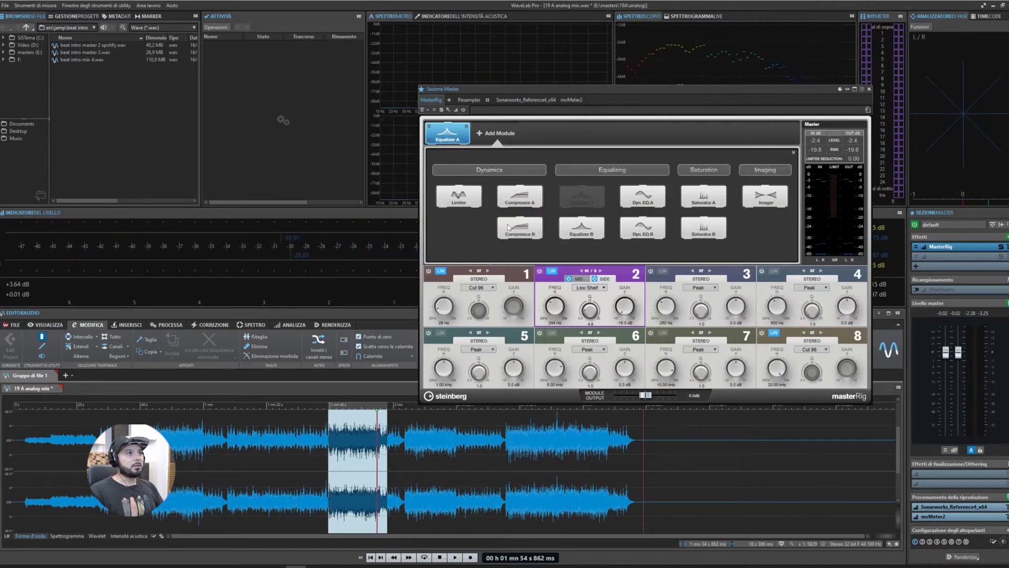
{"action": "left_click", "coordinate": [705, 197]}
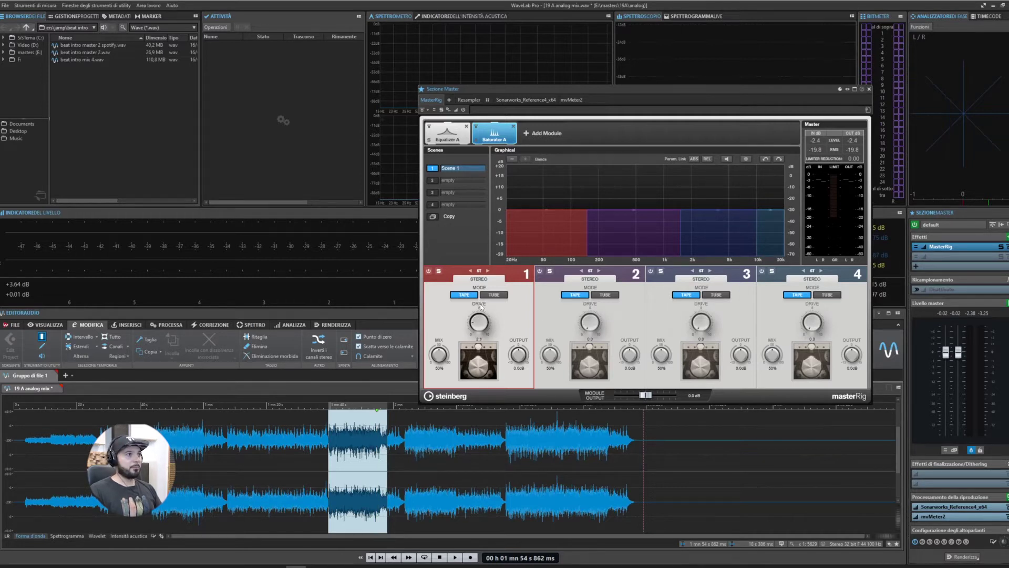
{"action": "left_click", "coordinate": [342, 405]}
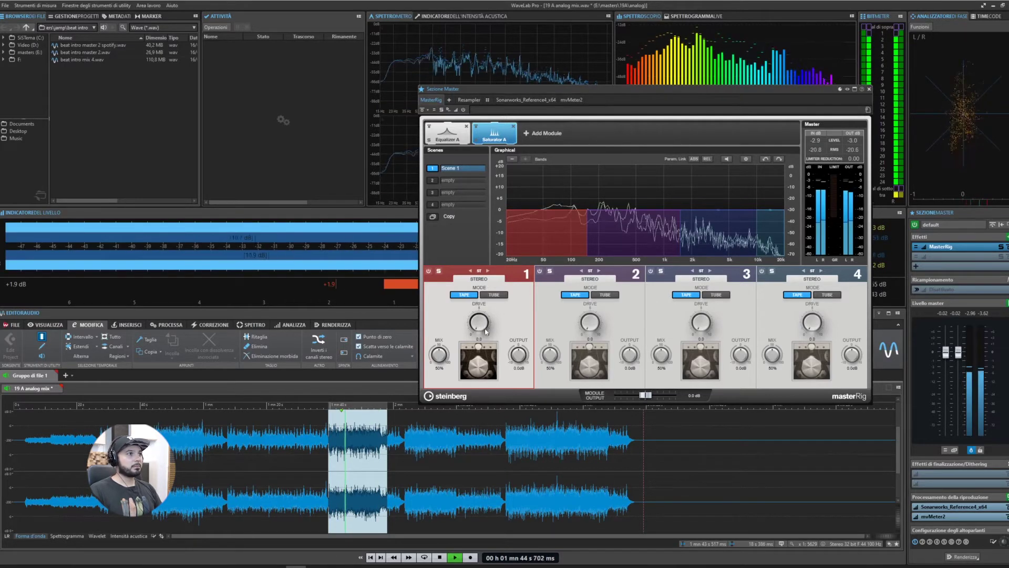
Set the tape drive of saturator bands 1 to 4 to about 2.8, 1.7, 1.2 and 0.8 during playback.
{"action": "left_click_drag", "start_coordinate": [474, 320], "coordinate": [484, 308]}
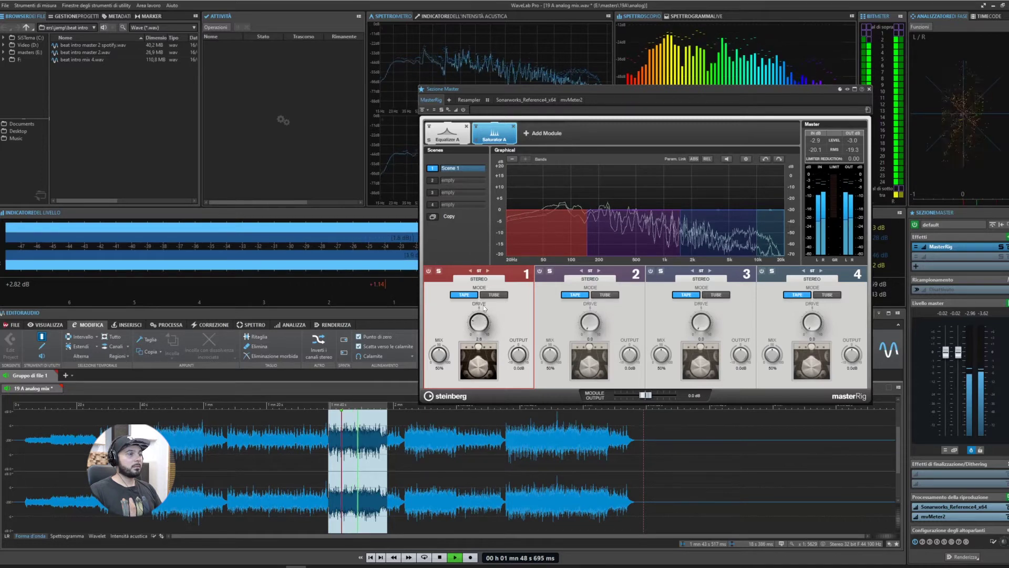
{"action": "left_click_drag", "start_coordinate": [581, 317], "coordinate": [583, 311]}
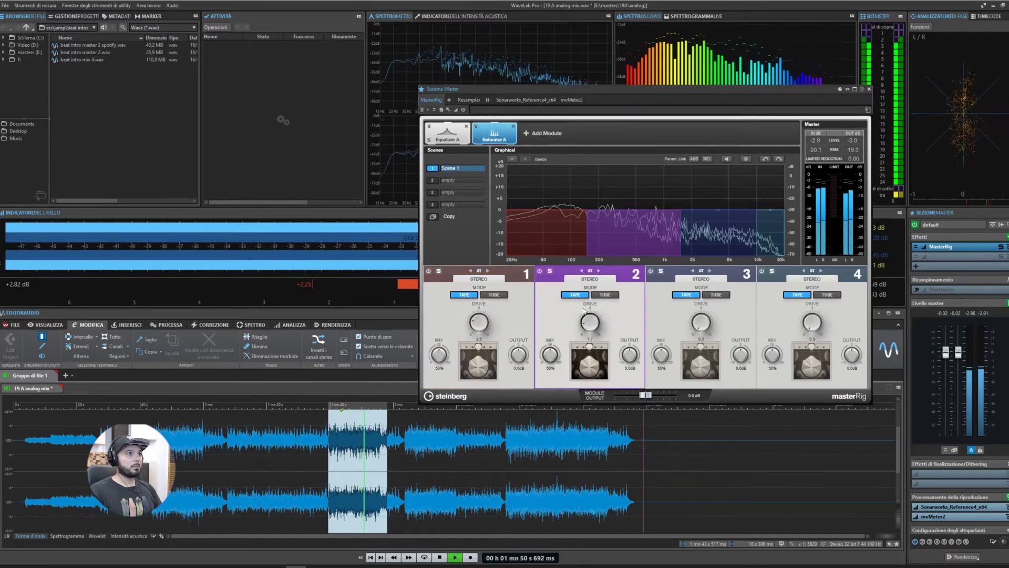
{"action": "left_click_drag", "start_coordinate": [697, 321], "coordinate": [701, 314]}
{"action": "left_click", "coordinate": [806, 318]}
{"action": "left_click_drag", "start_coordinate": [806, 318], "coordinate": [808, 316]}
Raise the drive of saturator bands 1 to 4 to about 3.4, 2.5, 1.9 and 1.1.
{"action": "left_click_drag", "start_coordinate": [478, 320], "coordinate": [479, 317]}
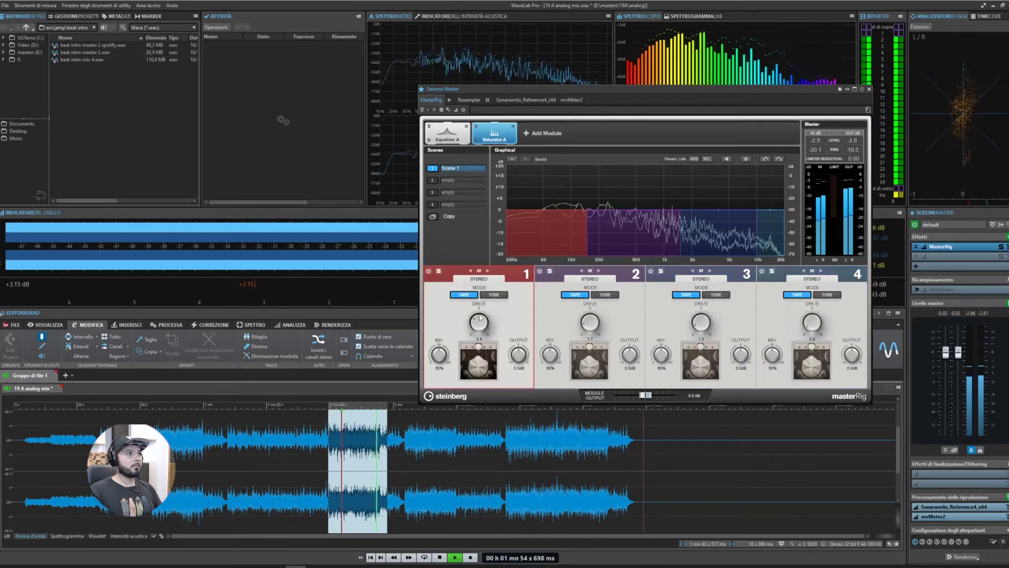
{"action": "left_click_drag", "start_coordinate": [599, 329], "coordinate": [591, 321]}
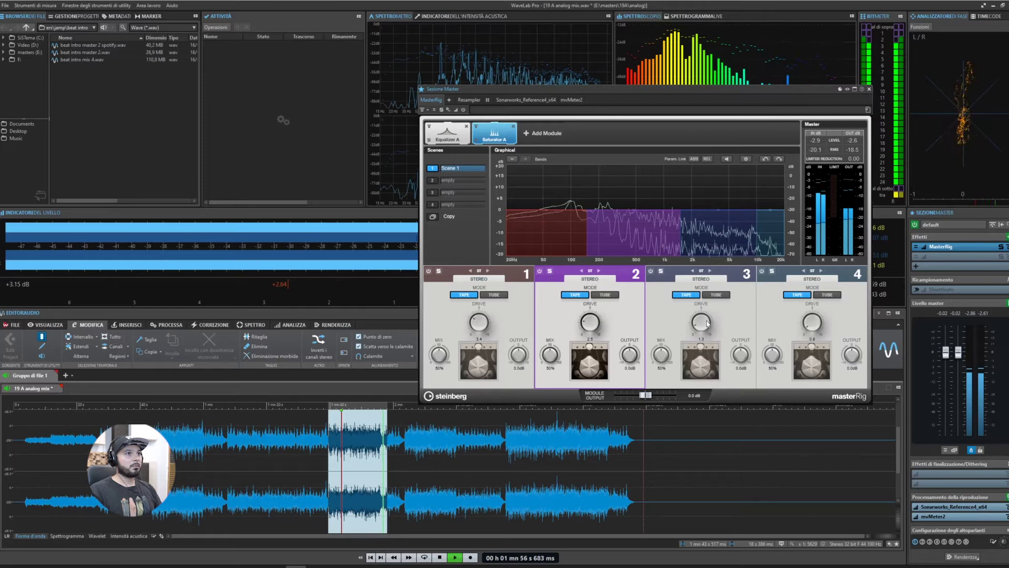
{"action": "left_click_drag", "start_coordinate": [708, 324], "coordinate": [707, 320]}
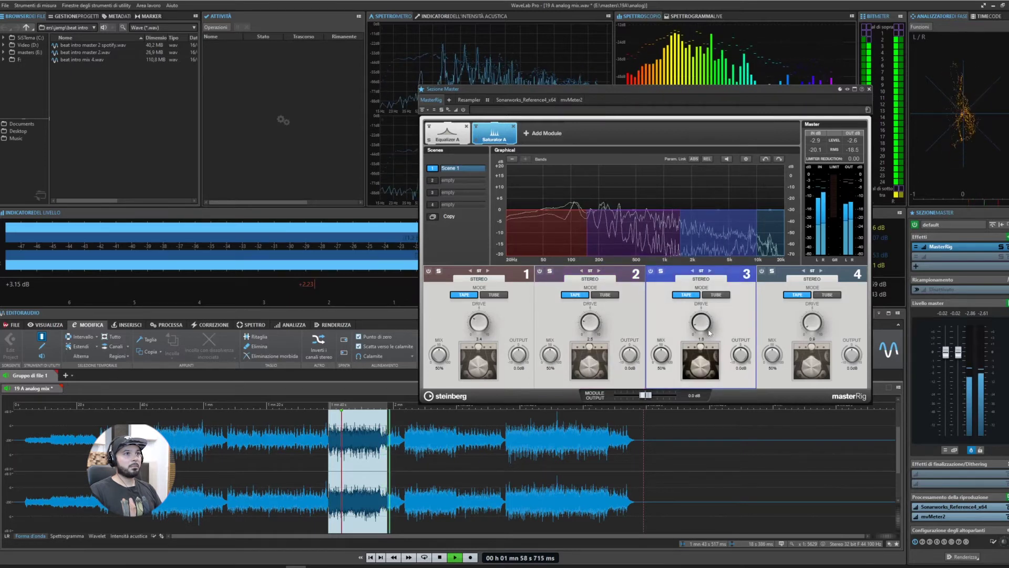
{"action": "left_click_drag", "start_coordinate": [702, 328], "coordinate": [702, 326]}
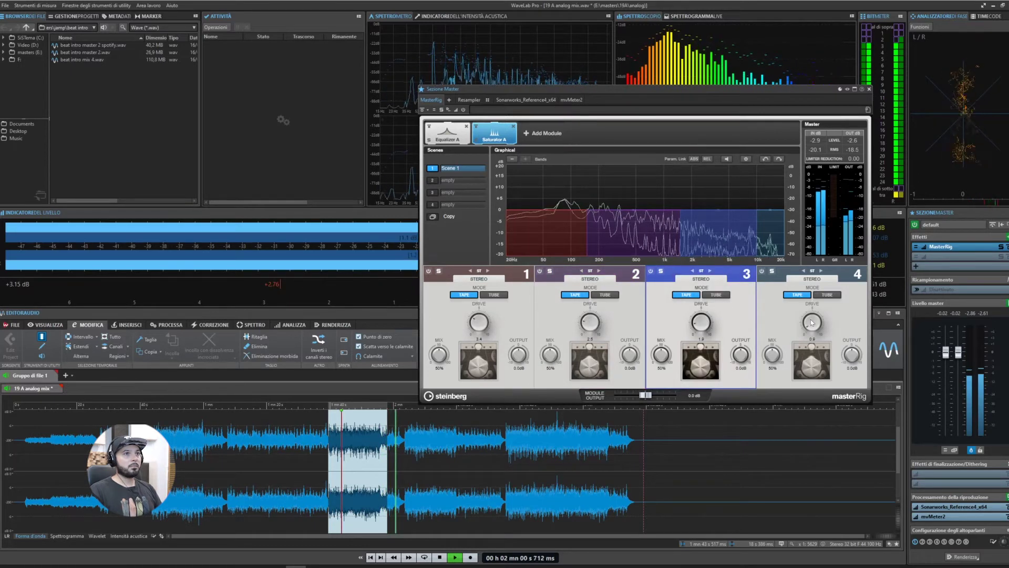
{"action": "left_click_drag", "start_coordinate": [812, 324], "coordinate": [811, 321]}
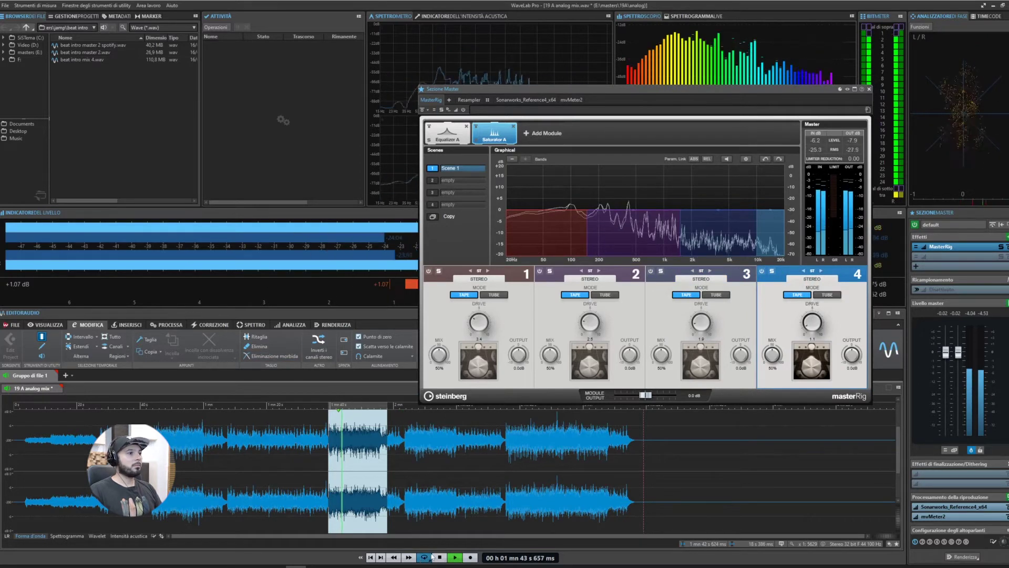
Compare the sound with Saturator A bypassed and active, and reduce the drive of bands 1 to 3 to about 3.0, 2.2 and 1.7.
{"action": "left_click", "coordinate": [476, 127]}
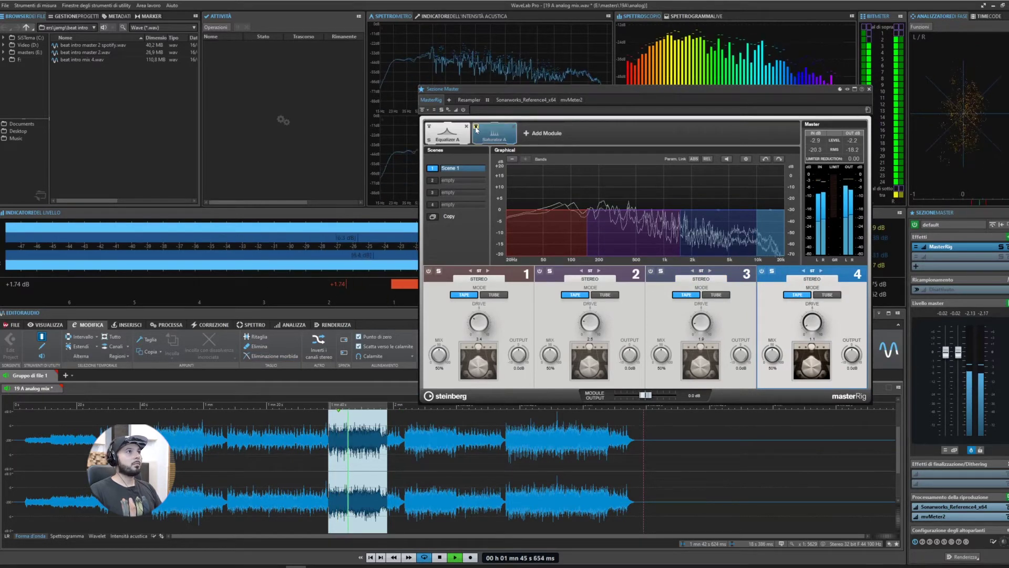
{"action": "left_click", "coordinate": [476, 127]}
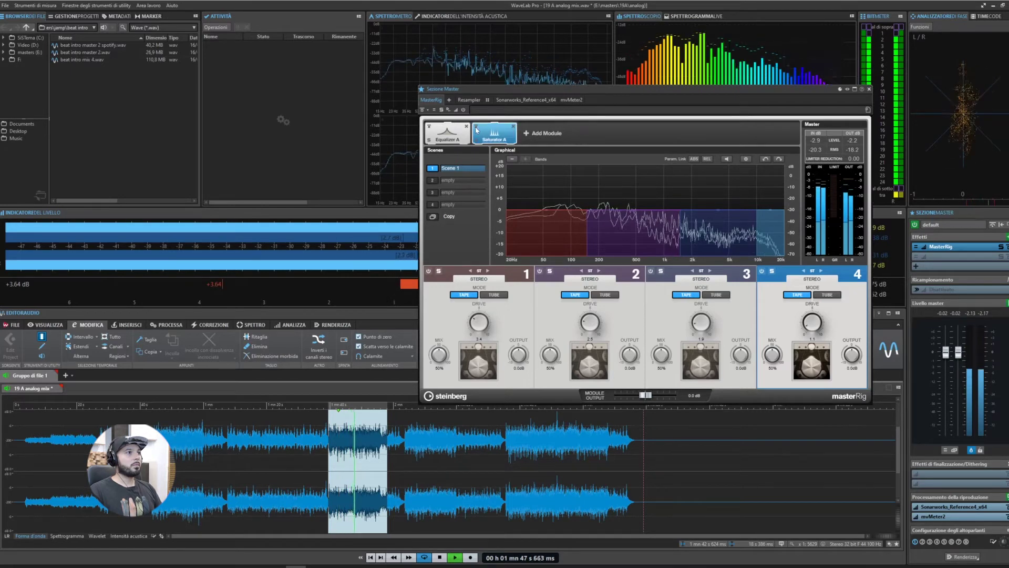
{"action": "left_click_drag", "start_coordinate": [478, 324], "coordinate": [479, 328]}
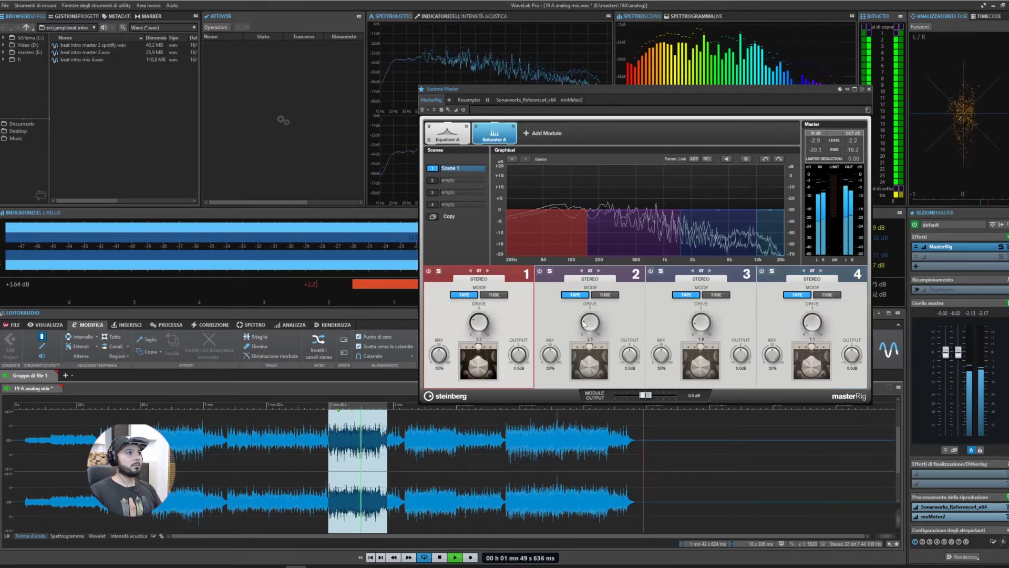
{"action": "left_click_drag", "start_coordinate": [590, 323], "coordinate": [594, 331]}
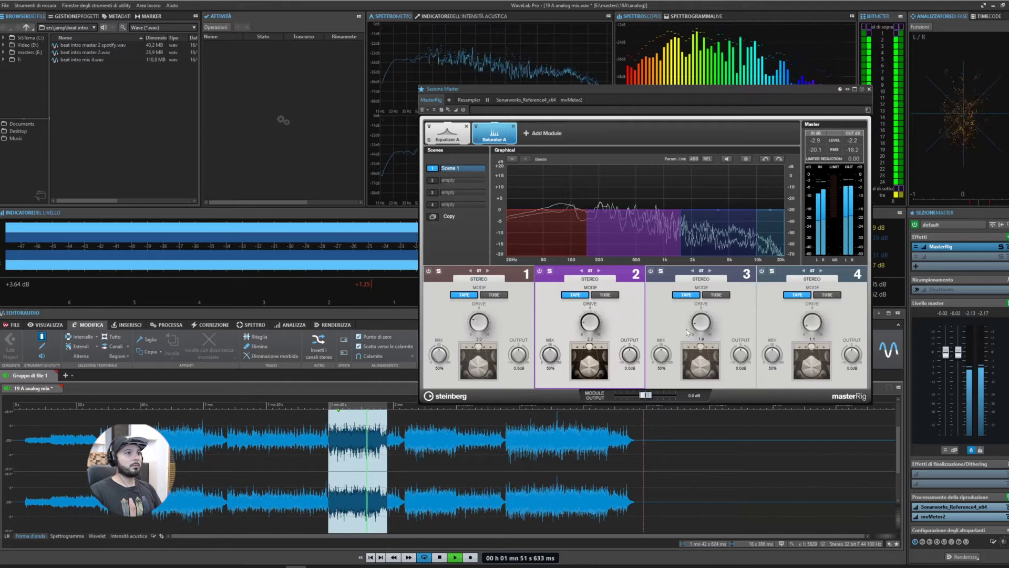
{"action": "left_click_drag", "start_coordinate": [700, 322], "coordinate": [702, 327]}
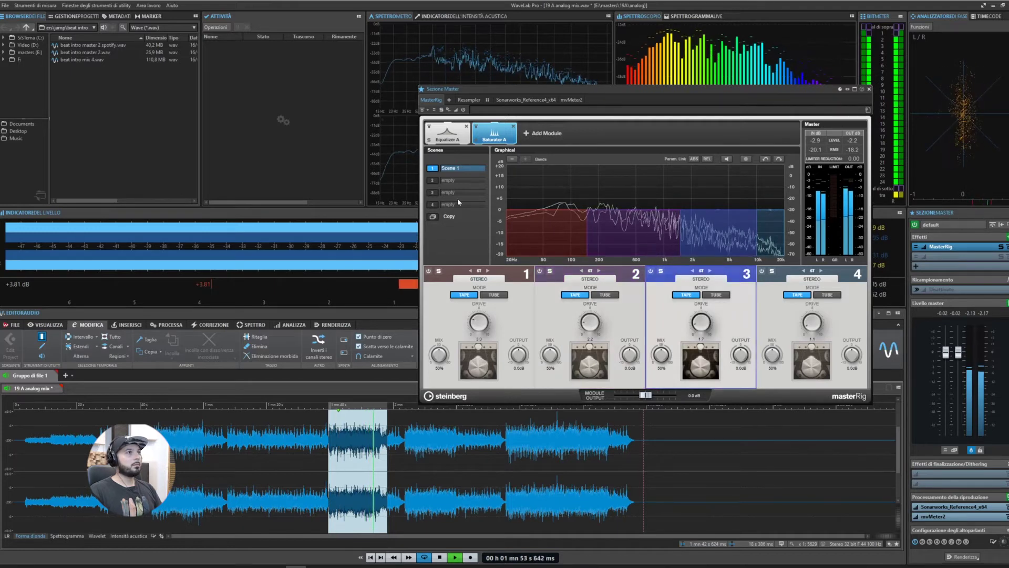
Bypass and reactivate Saturator A repeatedly during looped playback to compare the processed and unprocessed sound, and stop playback.
{"action": "left_click", "coordinate": [477, 126]}
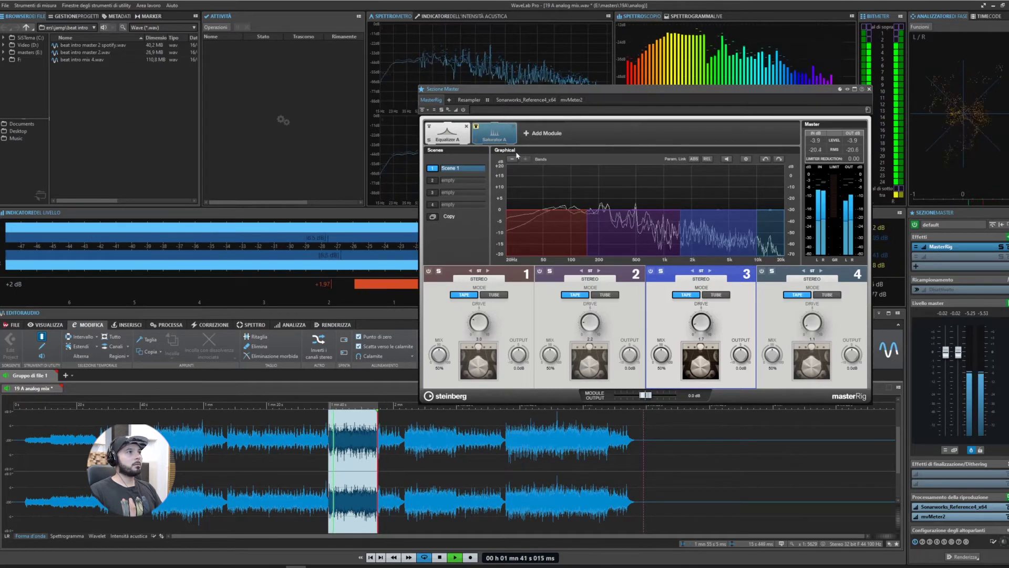
{"action": "left_click", "coordinate": [477, 127]}
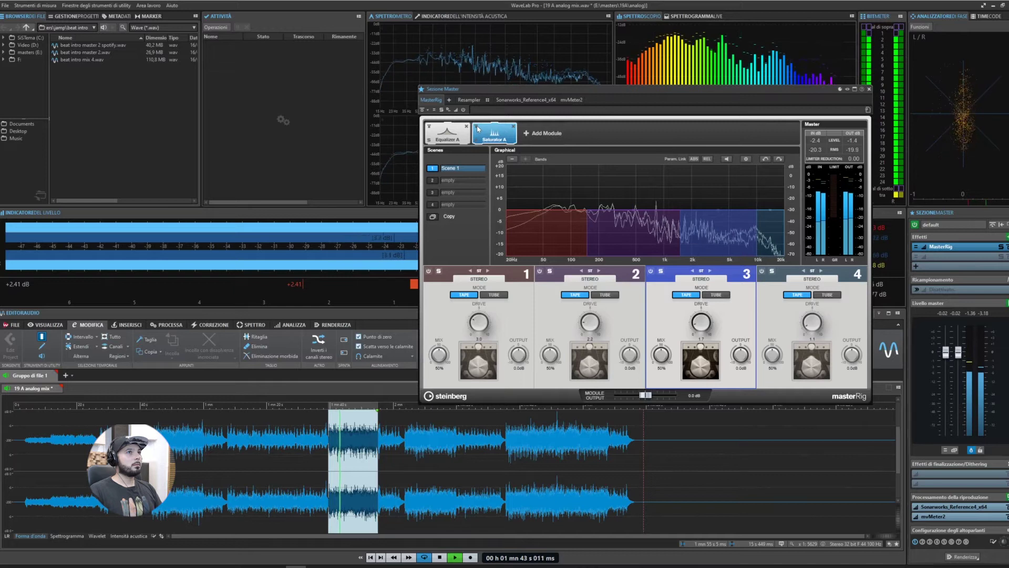
{"action": "left_click", "coordinate": [476, 128]}
{"action": "left_click", "coordinate": [477, 127]}
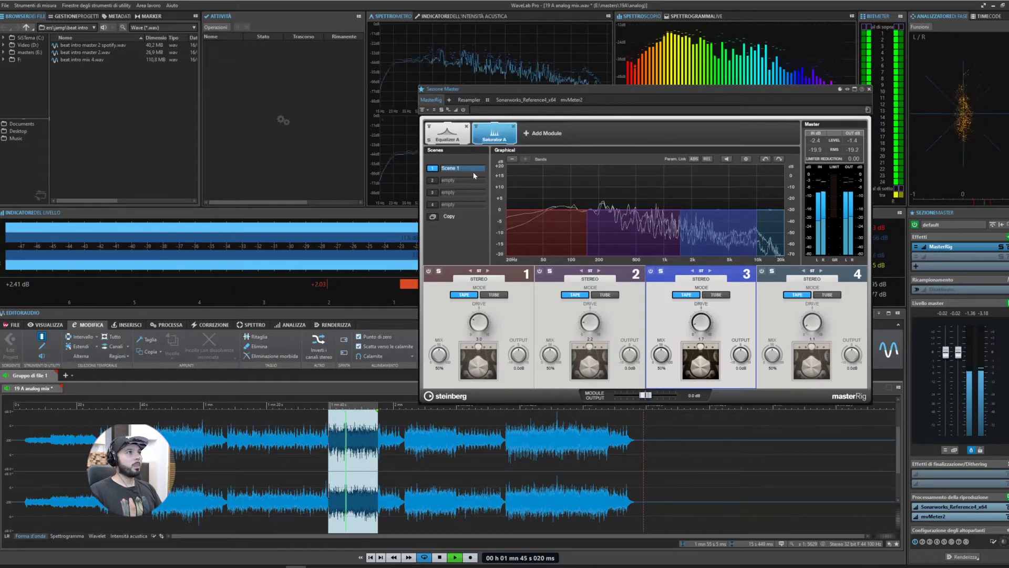
{"action": "key", "text": "space"}
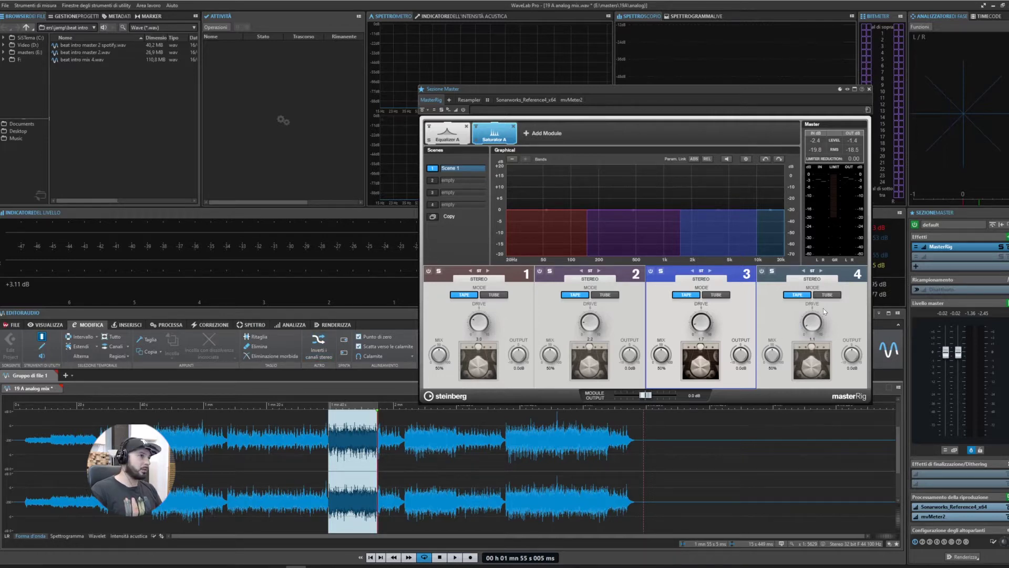
Add the Imager module after the saturator and set the stereo width of band 1 to 0%.
{"action": "left_click", "coordinate": [528, 135]}
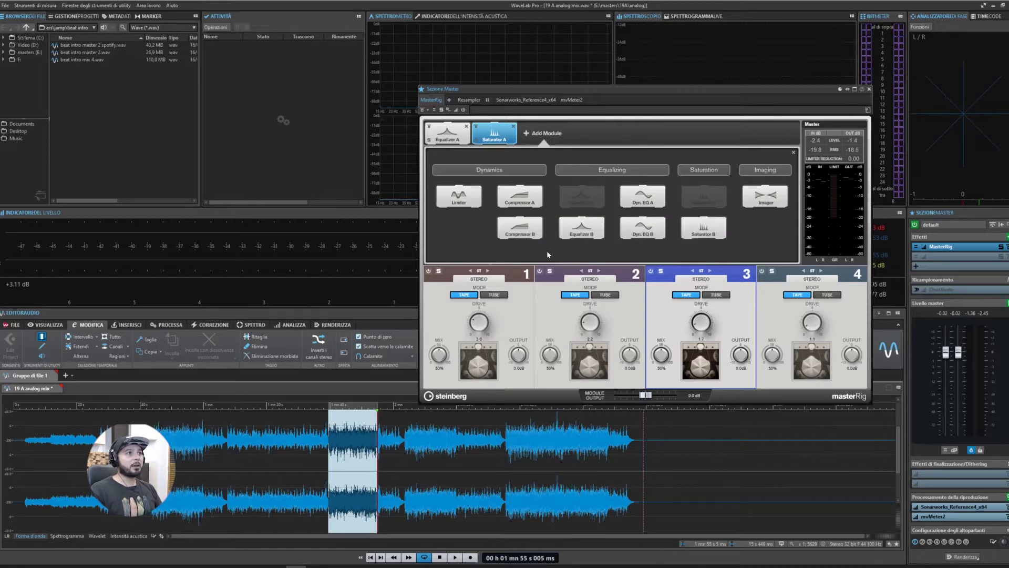
{"action": "left_click", "coordinate": [761, 196]}
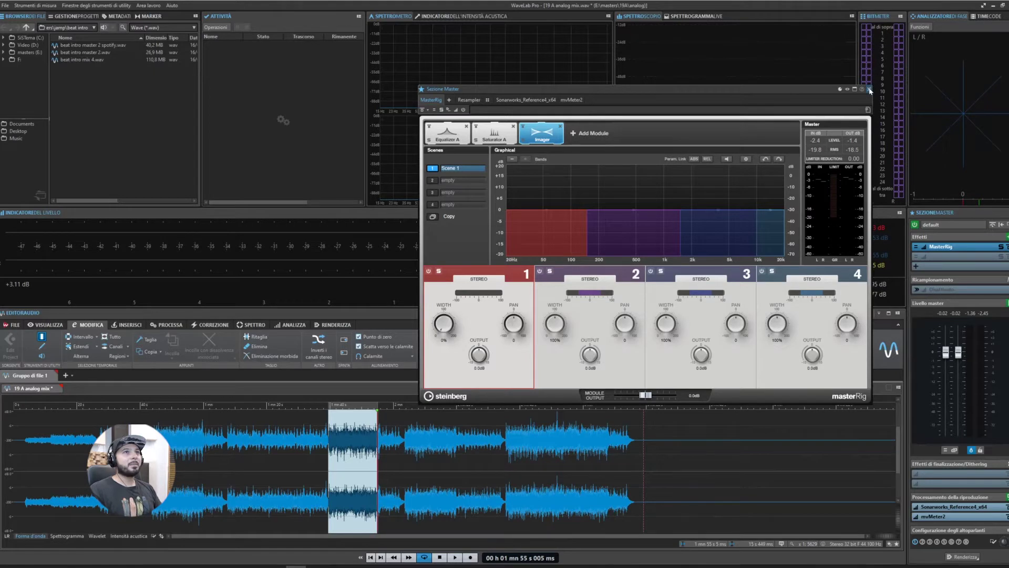
Close the plug-in window and play several passages of the track to check the left-right level balance on the meters.
{"action": "left_click", "coordinate": [869, 89]}
{"action": "left_click", "coordinate": [337, 406]}
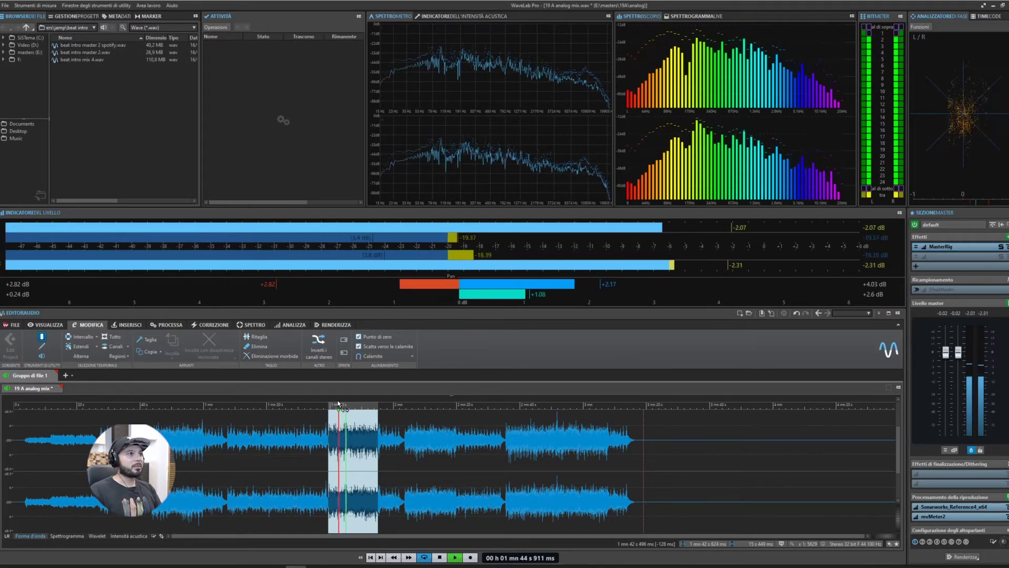
{"action": "key", "text": "space"}
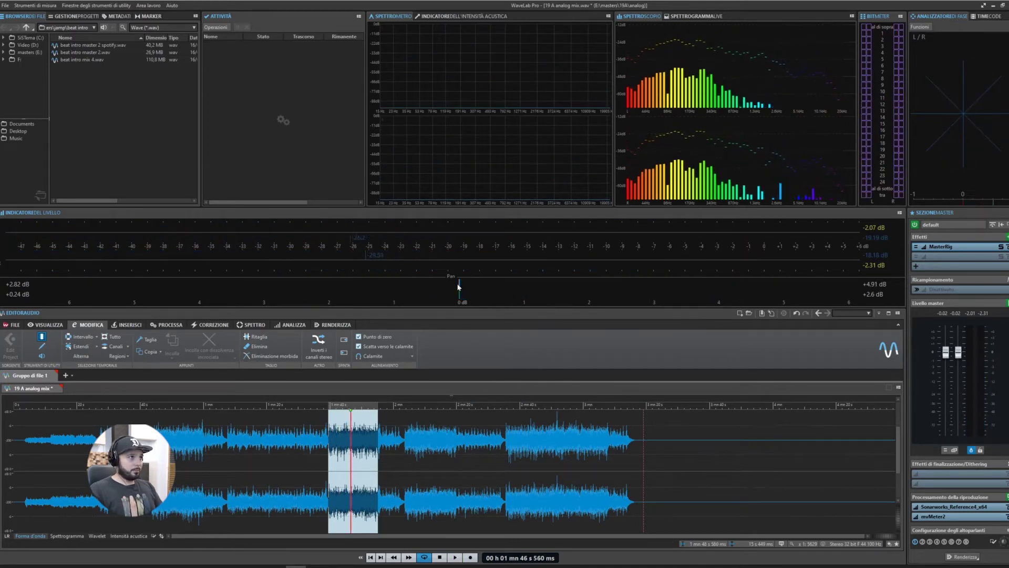
{"action": "key", "text": "space"}
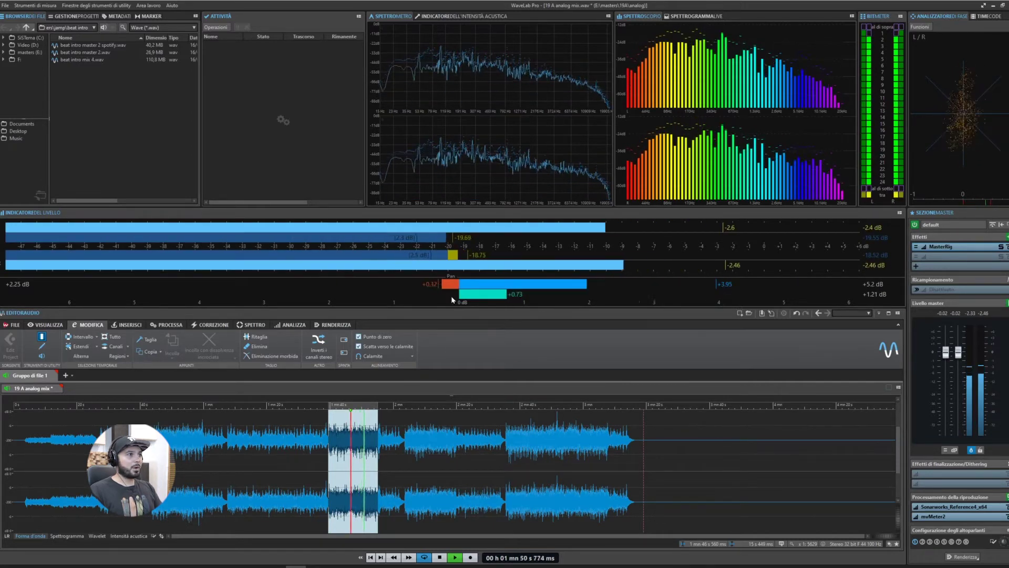
{"action": "left_click", "coordinate": [427, 405]}
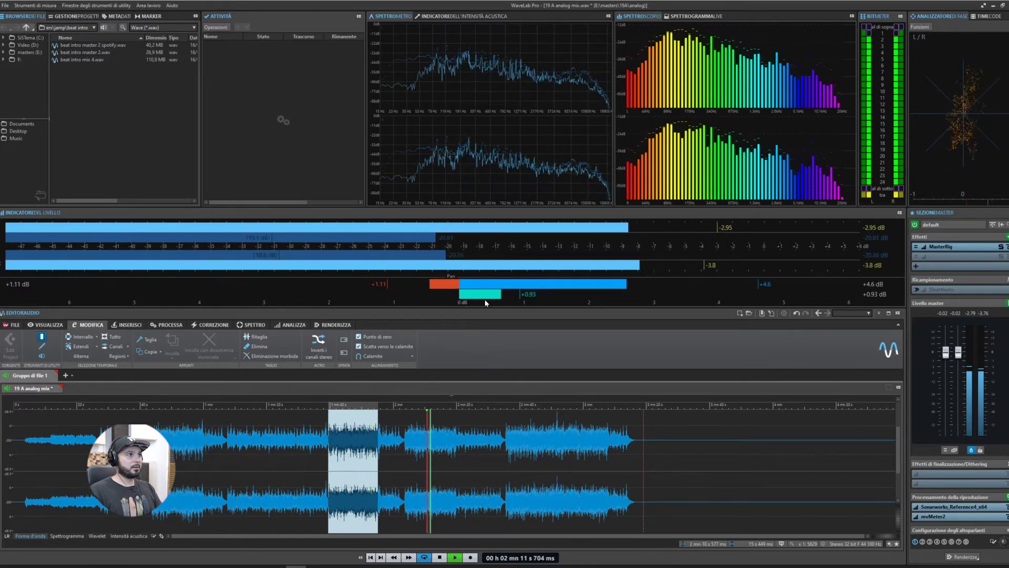
{"action": "left_click", "coordinate": [535, 405]}
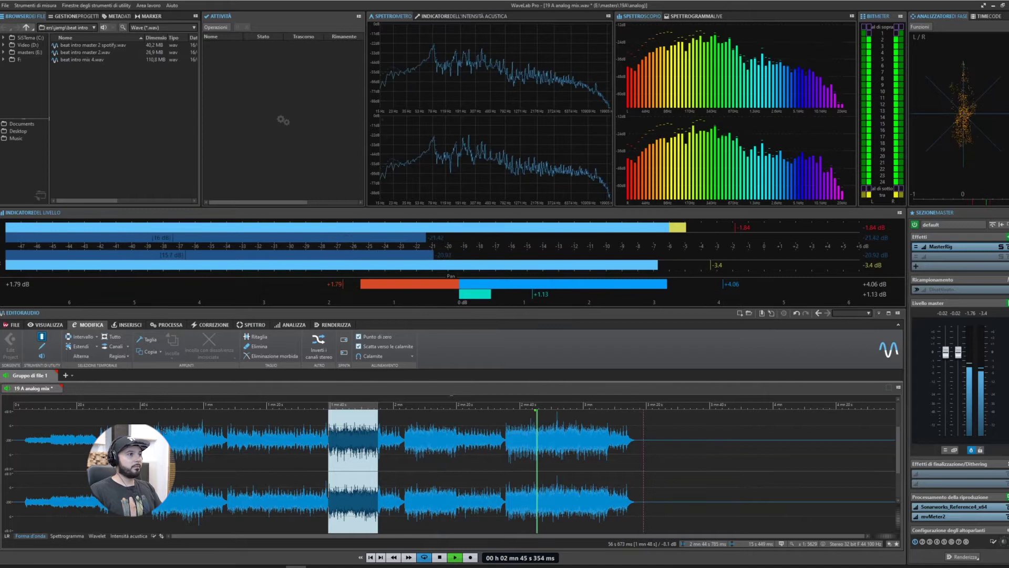
{"action": "left_click", "coordinate": [180, 404]}
{"action": "key", "text": "space"}
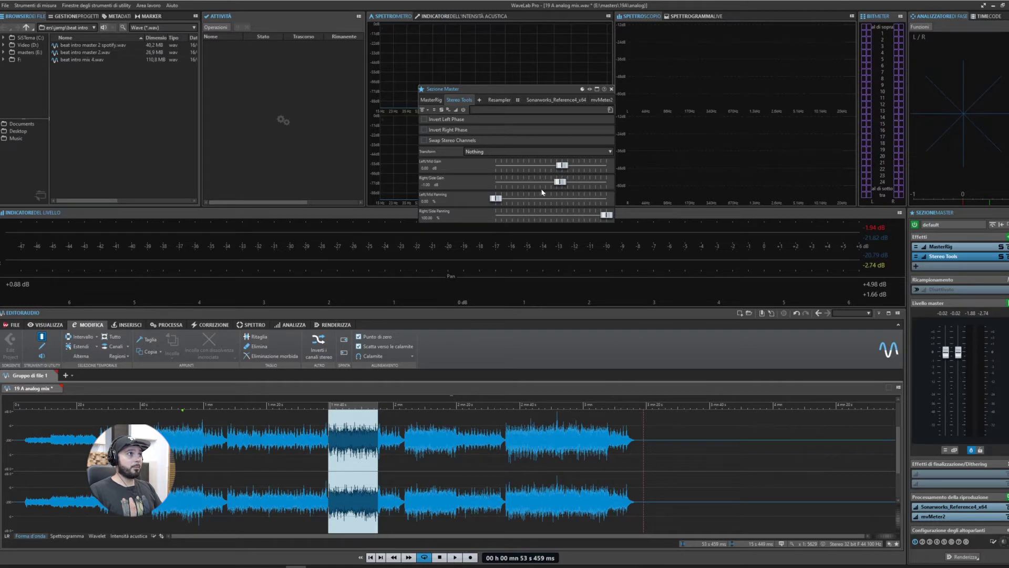
Play the selected passage and fine-tune the Right/Side Gain in Stereo Tools to about -1.10 dB.
{"action": "left_click", "coordinate": [344, 405]}
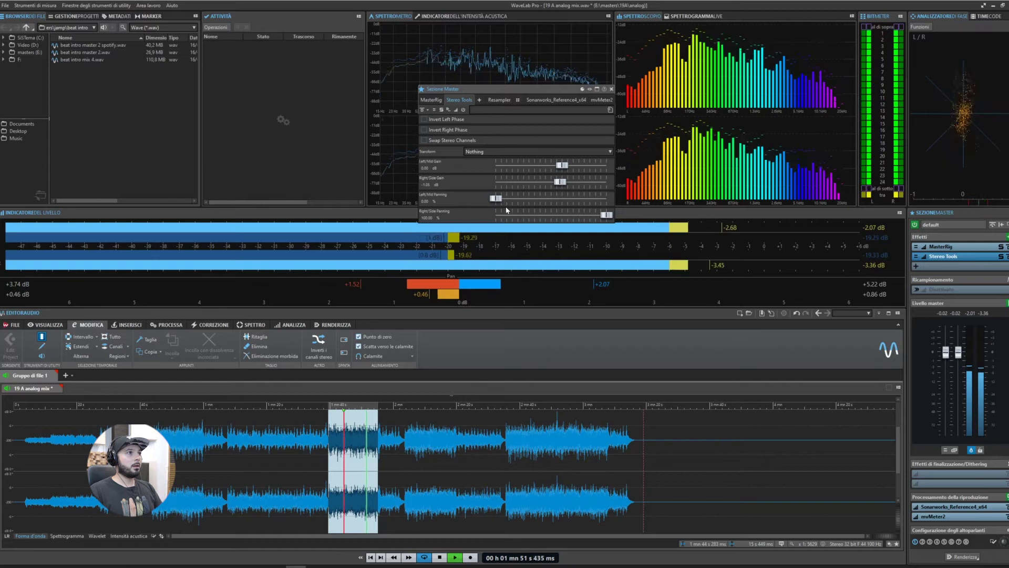
{"action": "key", "text": "space"}
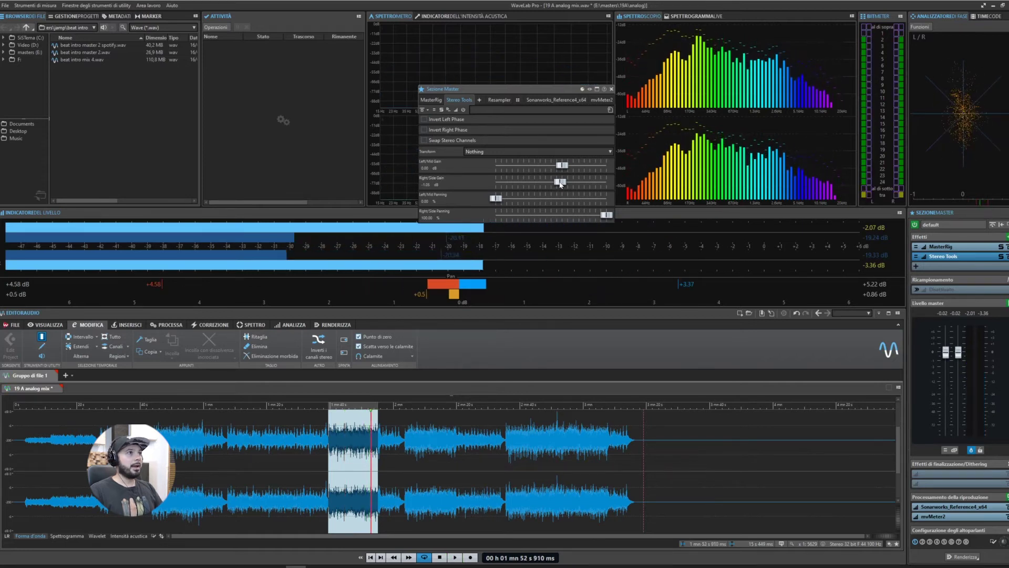
{"action": "scroll", "coordinate": [561, 184], "scroll_direction": "up", "scroll_amount": 1}
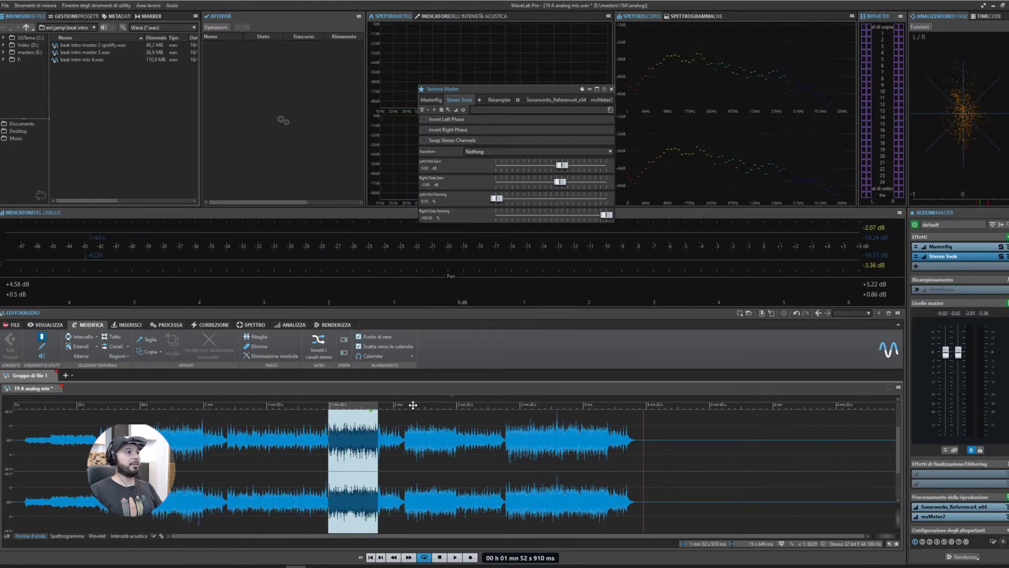
{"action": "left_click", "coordinate": [343, 405]}
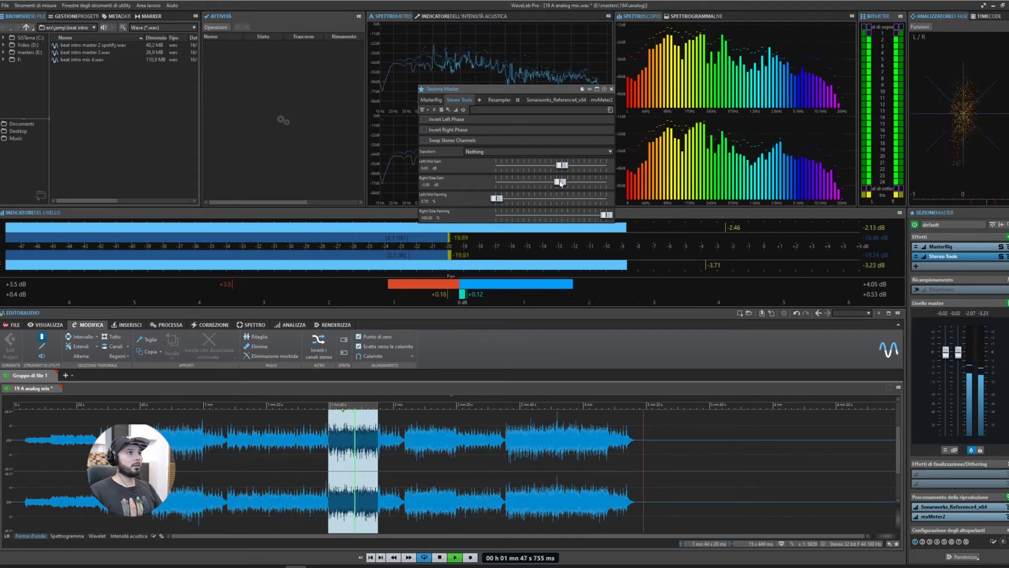
{"action": "scroll", "coordinate": [560, 183], "scroll_direction": "down", "scroll_amount": 3}
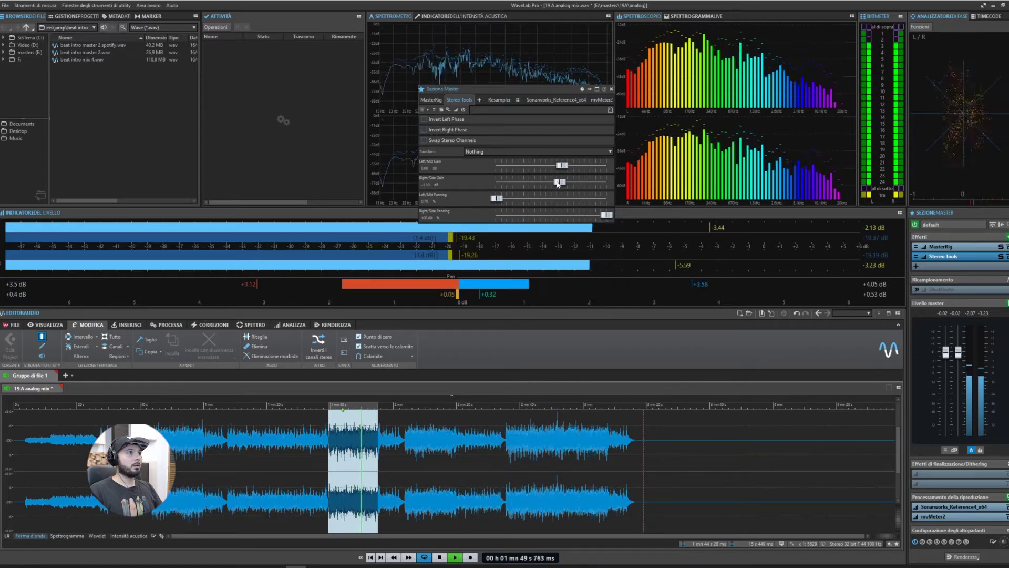
Set Stereo Tools' Left/Mid Panning to about 1% and Right/Side Gain to -1.00 dB, and check the balance during playback.
{"action": "double_click", "coordinate": [502, 199]}
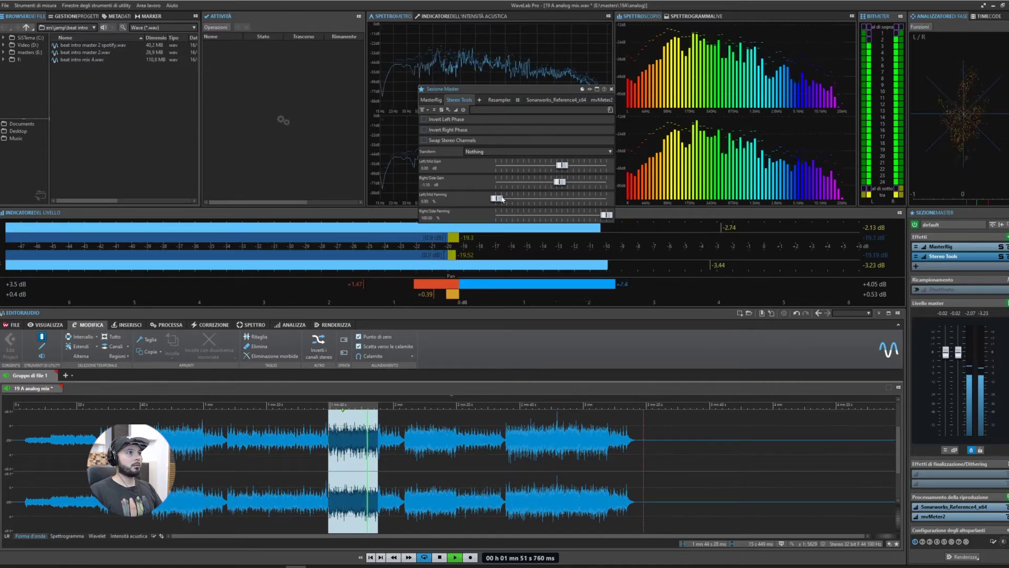
{"action": "scroll", "coordinate": [501, 198], "scroll_direction": "up", "scroll_amount": 1}
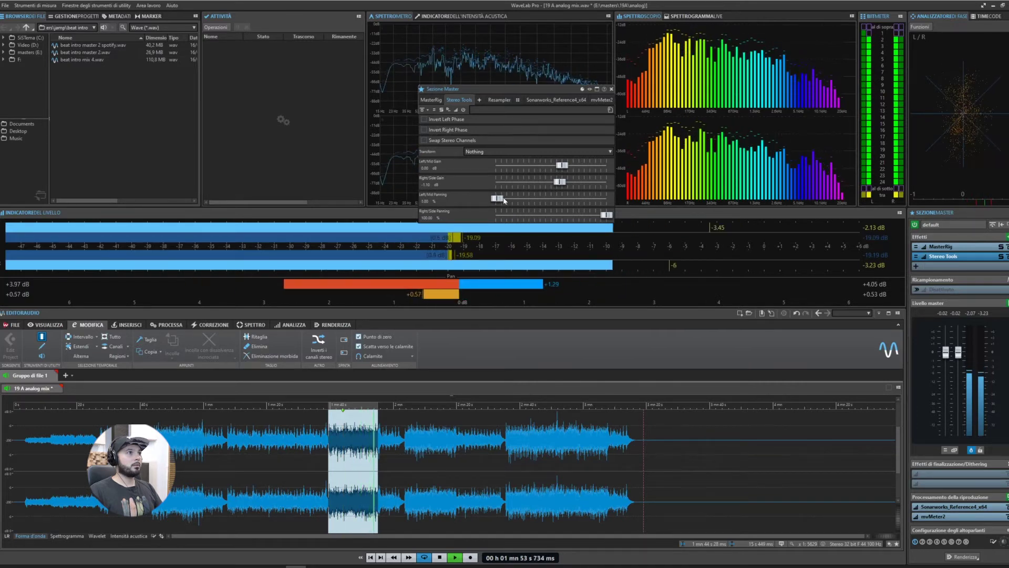
{"action": "scroll", "coordinate": [562, 182], "scroll_direction": "up", "scroll_amount": 2}
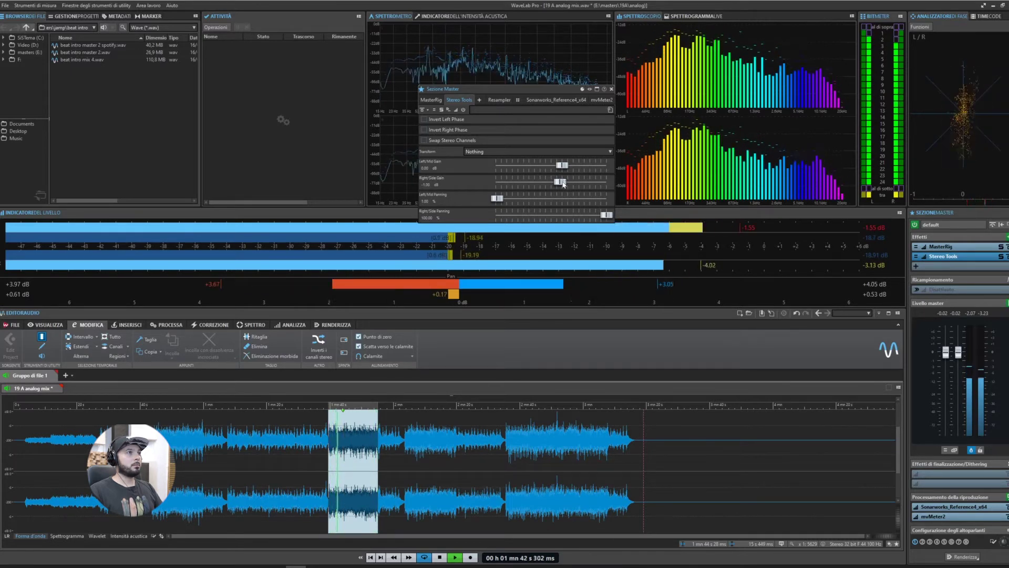
{"action": "scroll", "coordinate": [497, 200], "scroll_direction": "down", "scroll_amount": 1}
{"action": "scroll", "coordinate": [497, 200], "scroll_direction": "up", "scroll_amount": 1}
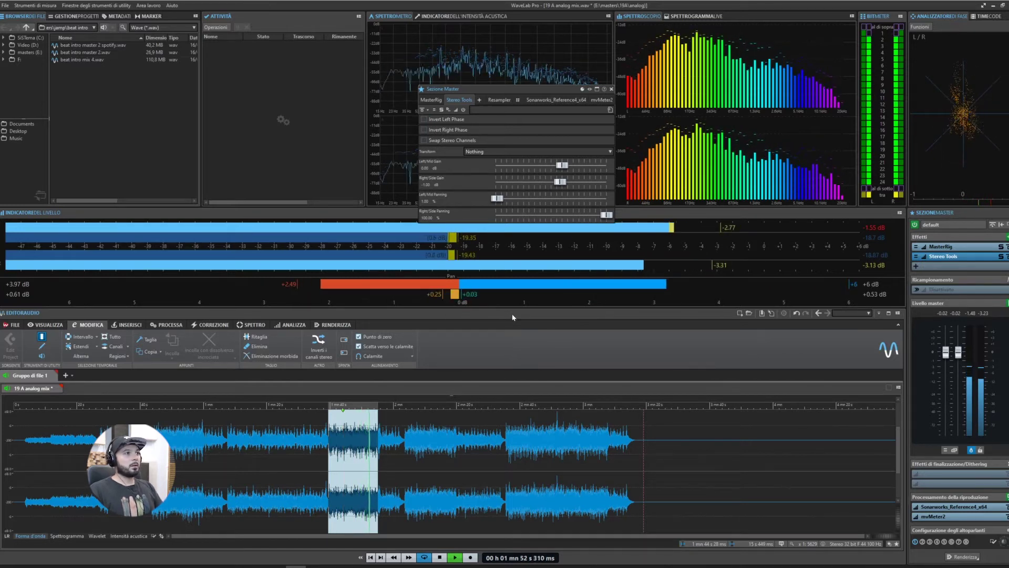
{"action": "key", "text": "space"}
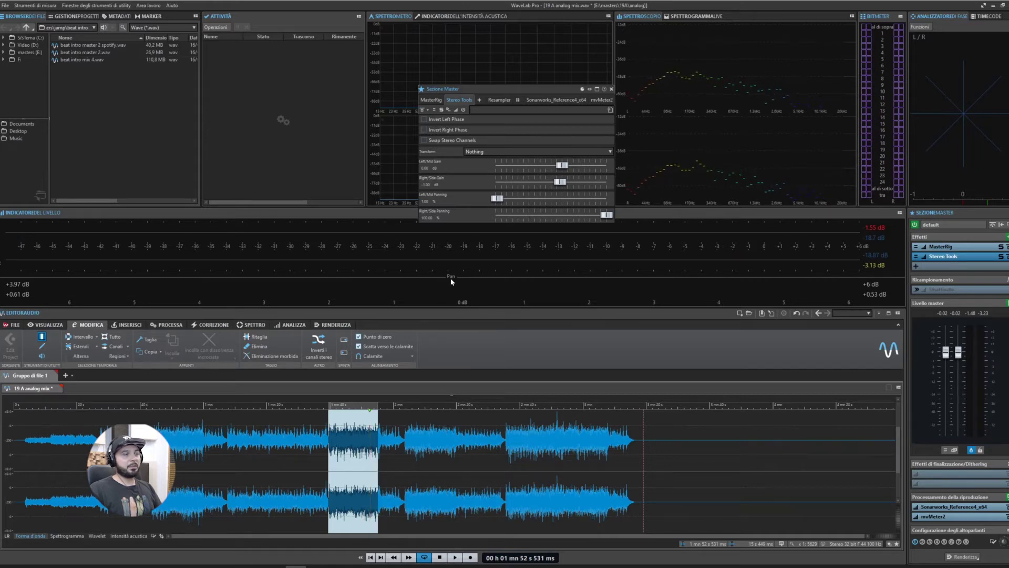
{"action": "left_click", "coordinate": [357, 405]}
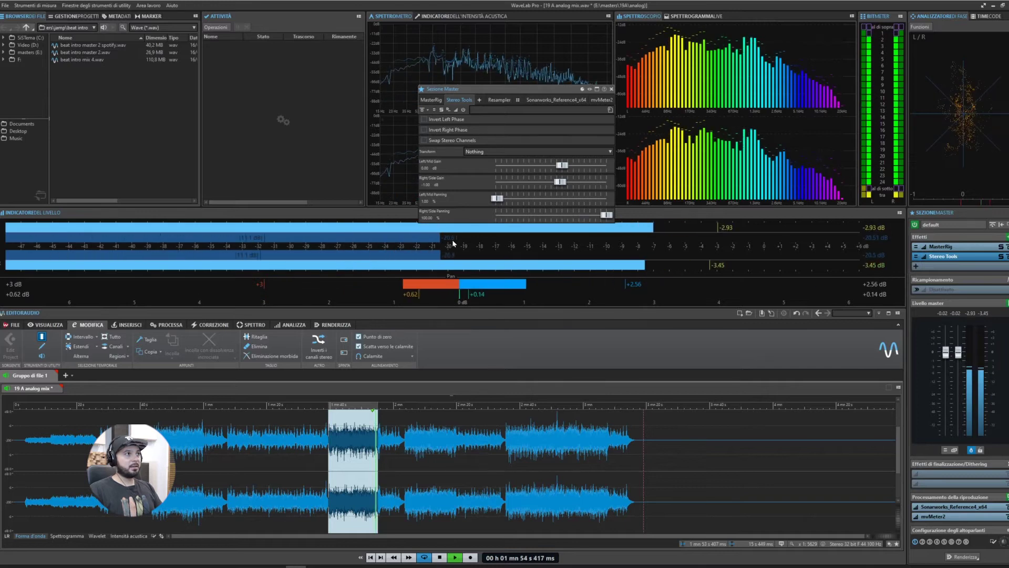
{"action": "key", "text": "space"}
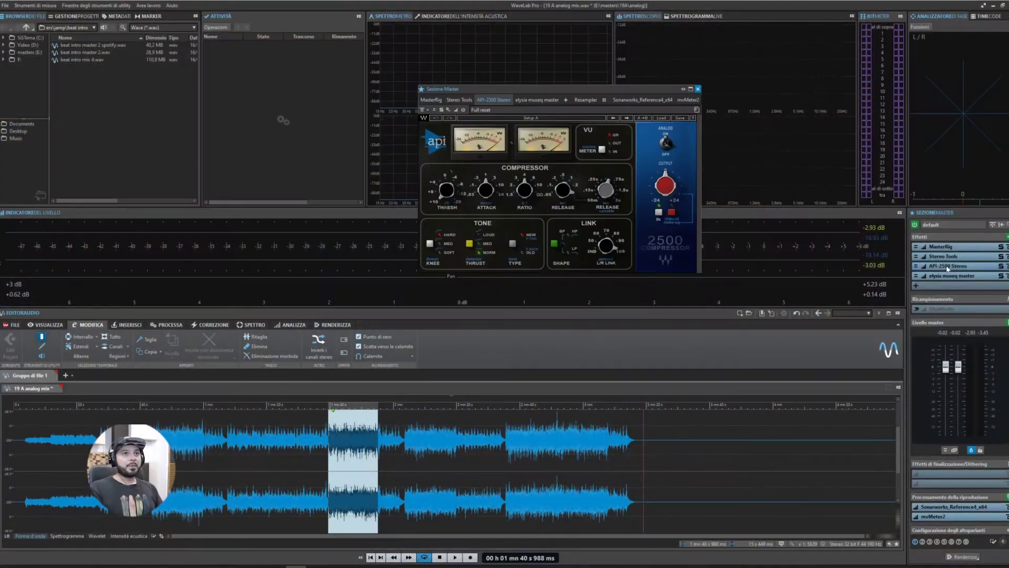
Set the API-2500 compressor's knee to Med and its tone type to Old, with the plug-in window moved clear of the effects list.
{"action": "left_click", "coordinate": [948, 267]}
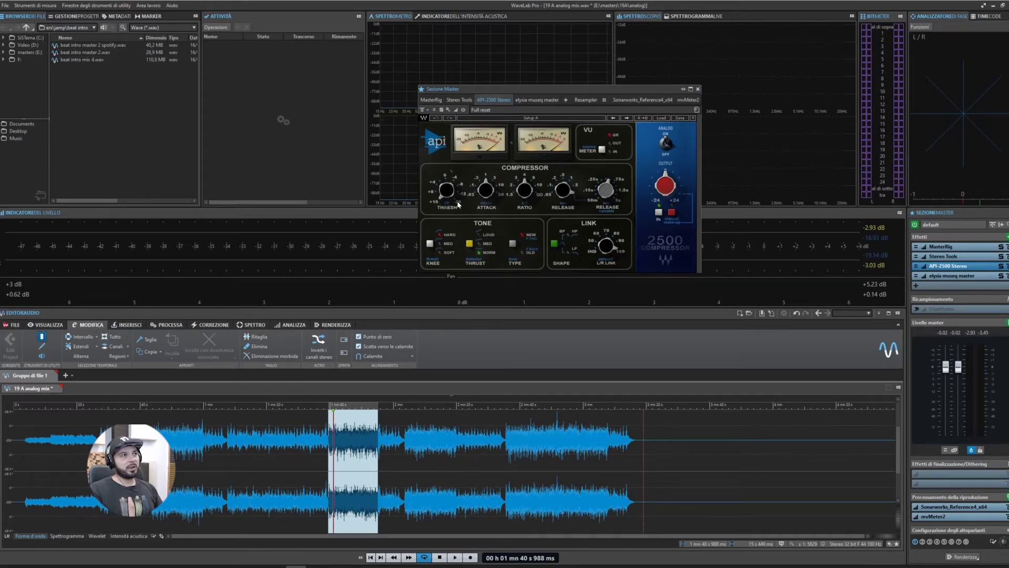
{"action": "left_click", "coordinate": [949, 276]}
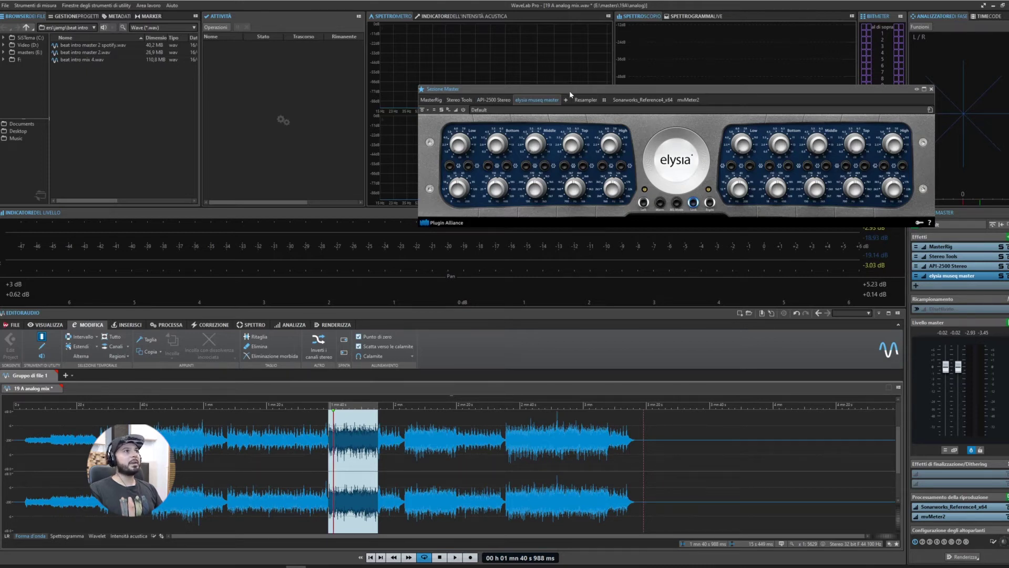
{"action": "left_click_drag", "start_coordinate": [661, 89], "coordinate": [597, 107]}
{"action": "left_click", "coordinate": [948, 266]}
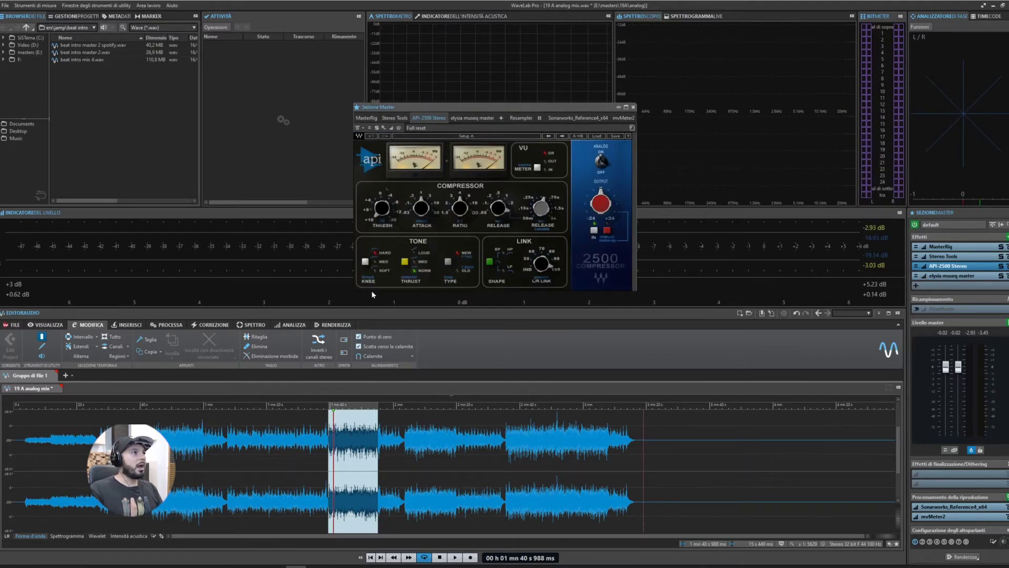
{"action": "left_click", "coordinate": [377, 269]}
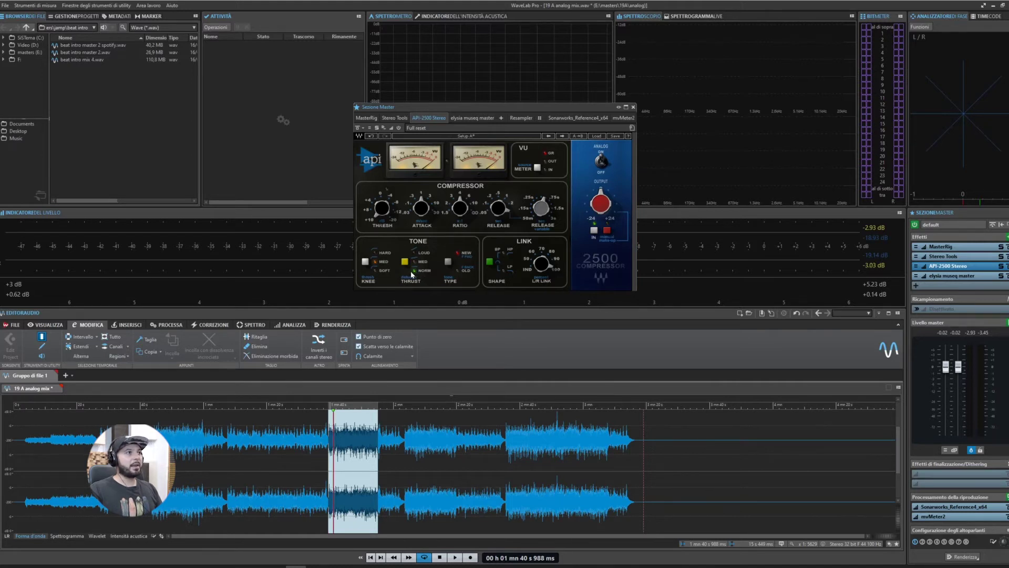
{"action": "left_click", "coordinate": [458, 272]}
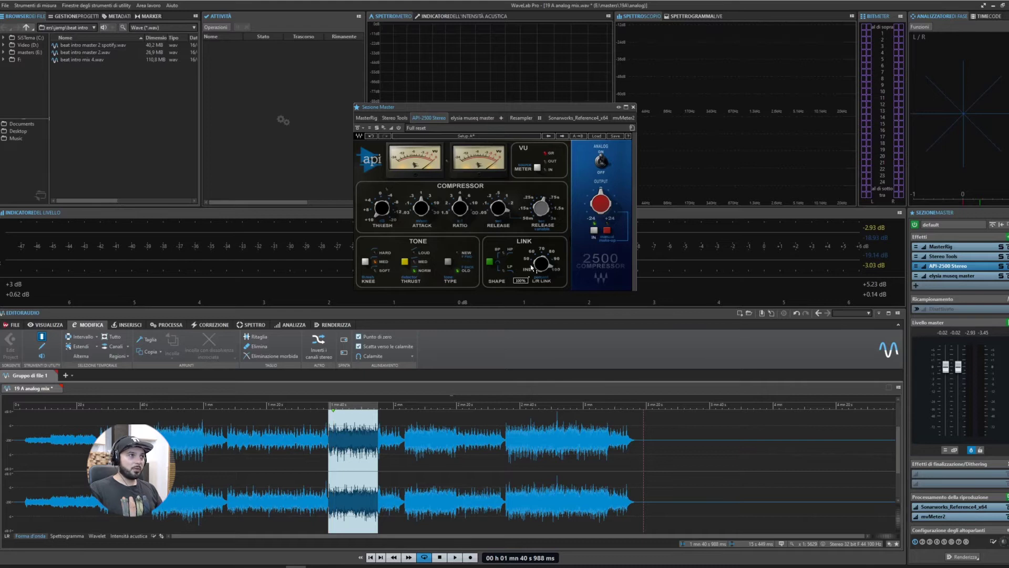
Play the looped passage through the API-2500 compressor, set its L/R link to 50%, and stop playback.
{"action": "left_click", "coordinate": [344, 404]}
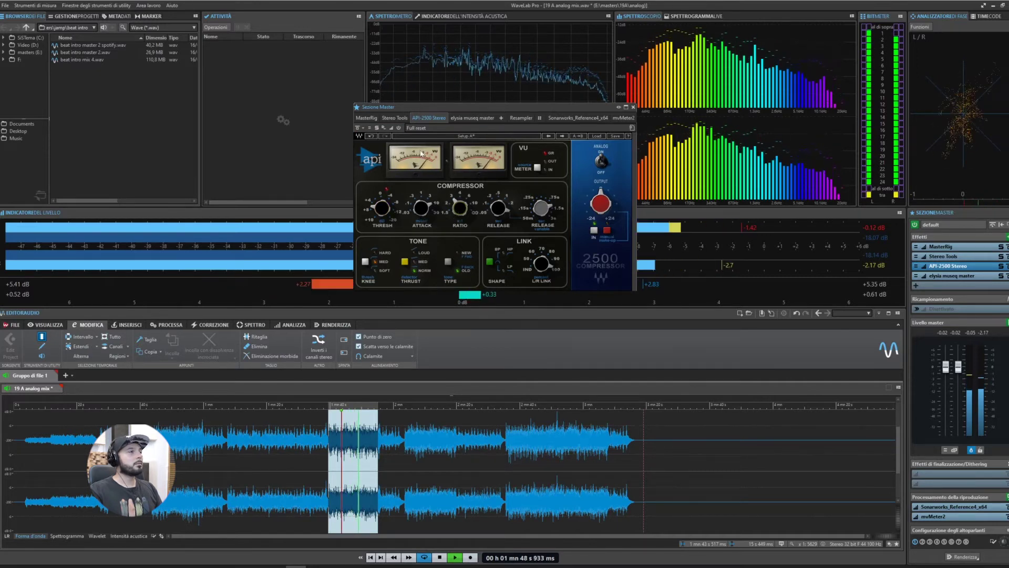
{"action": "mouse_move", "coordinate": [383, 207]}
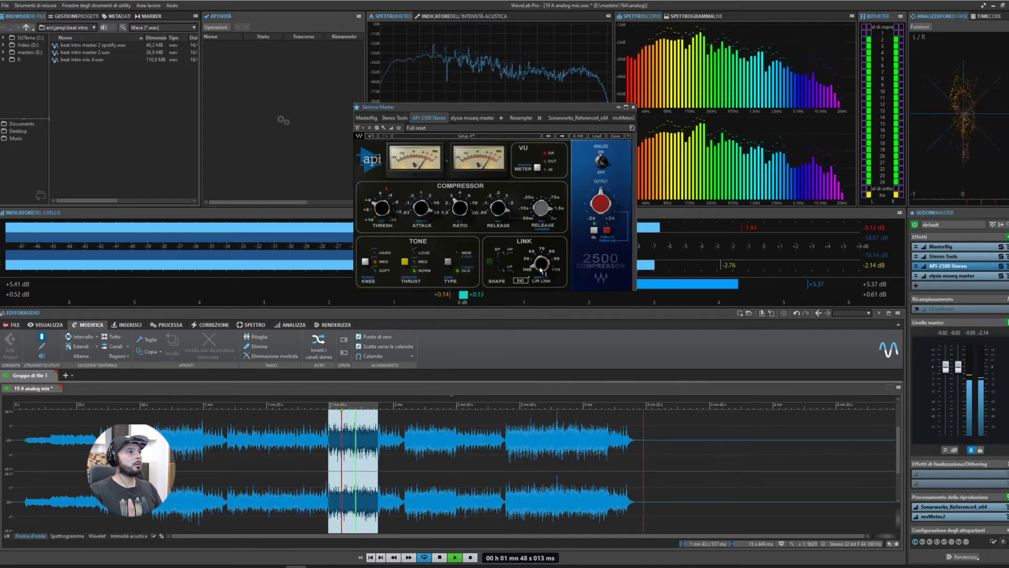
{"action": "left_click_drag", "start_coordinate": [541, 273], "coordinate": [540, 266]}
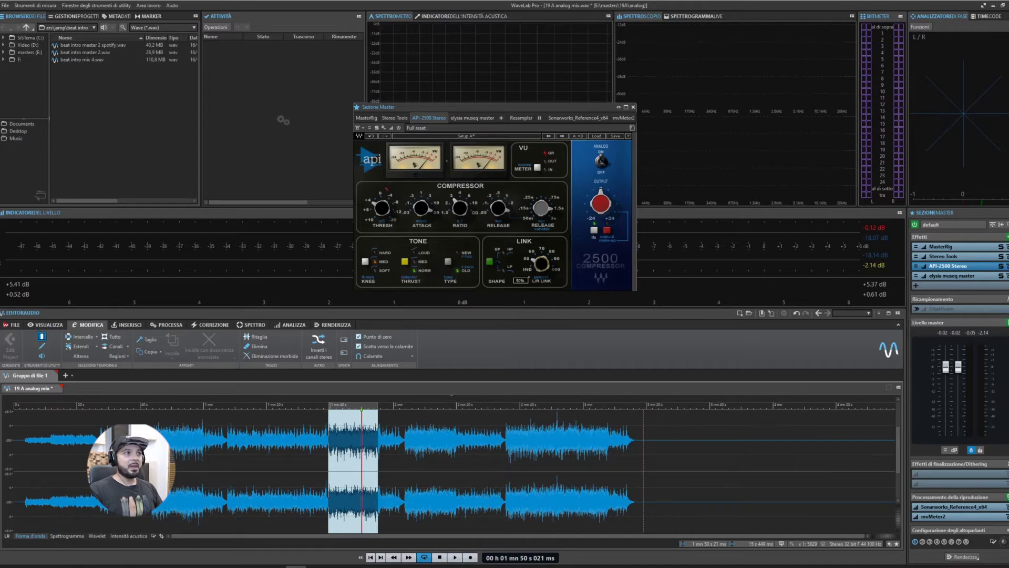
{"action": "key", "text": "space"}
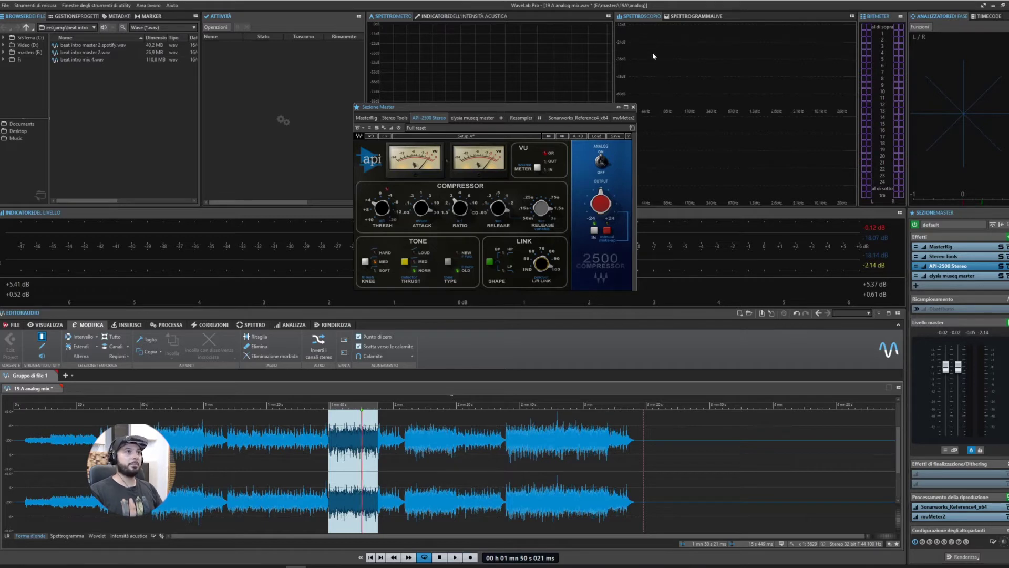
Open the elysia museq master equalizer, and raise the High band's gain and adjust the Middle band's frequency during looped playback.
{"action": "left_click", "coordinate": [952, 276]}
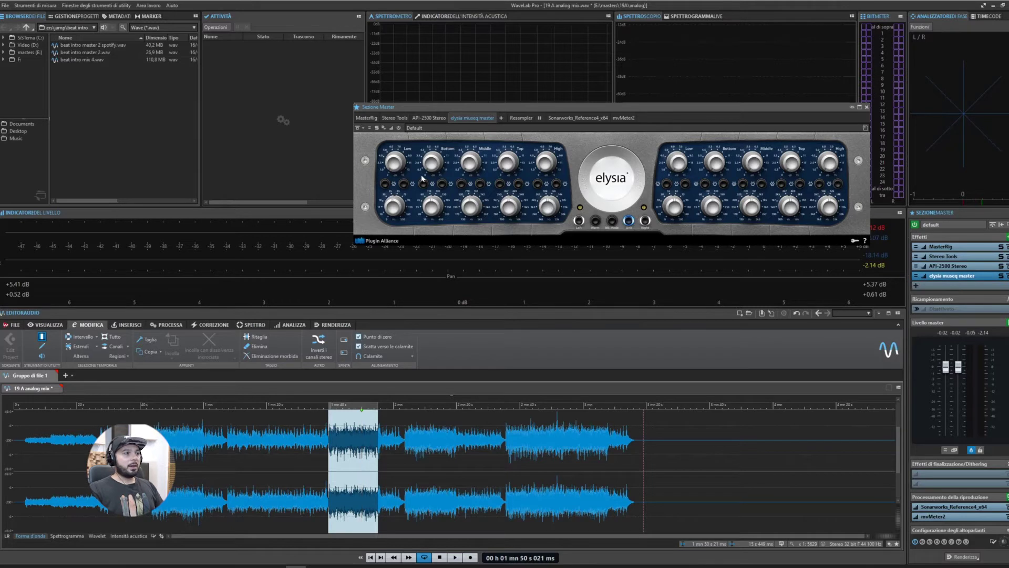
{"action": "left_click", "coordinate": [338, 404]}
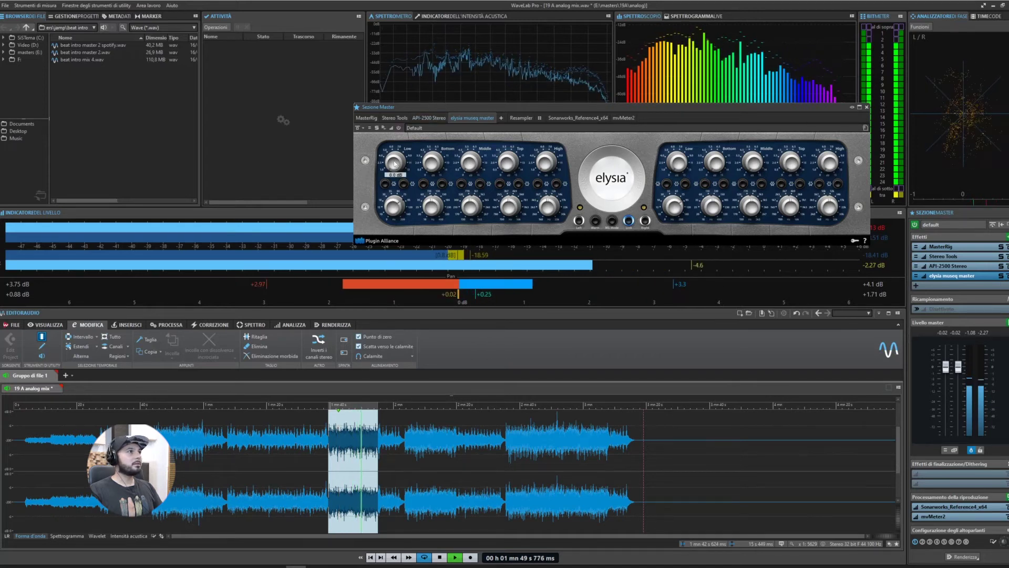
{"action": "mouse_move", "coordinate": [396, 147]}
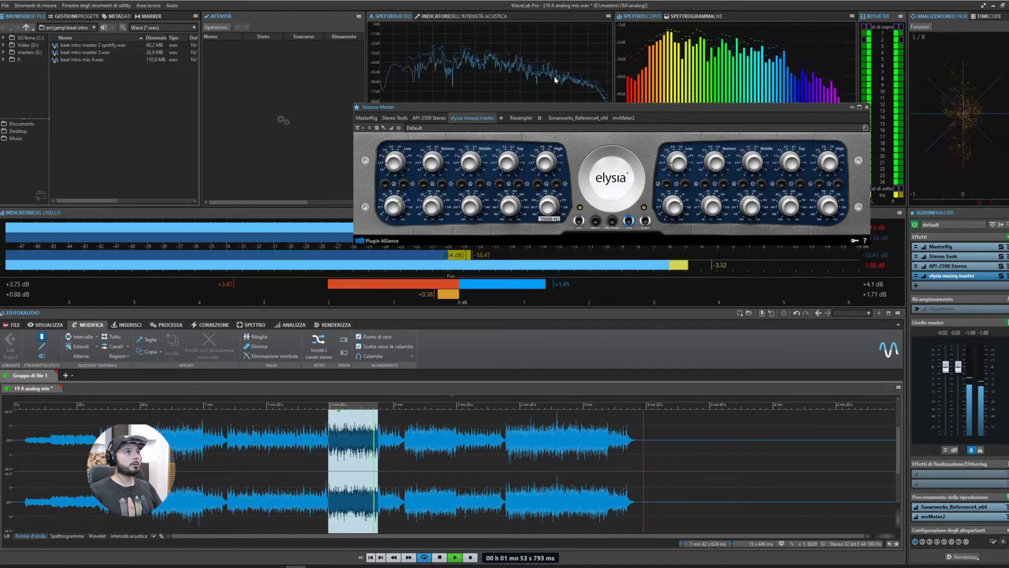
{"action": "mouse_move", "coordinate": [550, 163]}
{"action": "left_click_drag", "start_coordinate": [551, 145], "coordinate": [550, 140]}
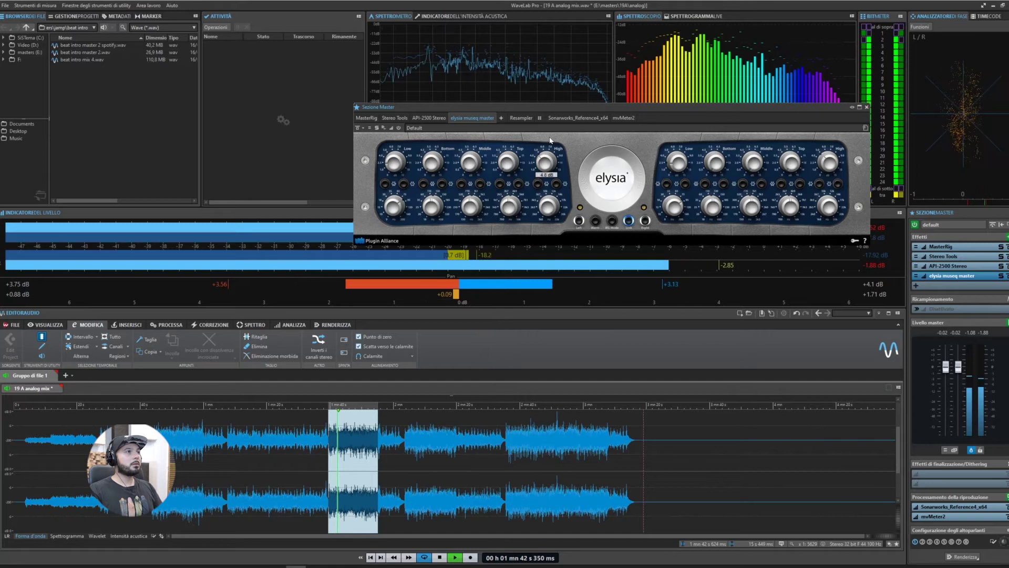
{"action": "mouse_move", "coordinate": [473, 207]}
{"action": "mouse_move", "coordinate": [472, 207]}
{"action": "left_mouse_down"}
{"action": "mouse_move", "coordinate": [477, 187]}
{"action": "mouse_move", "coordinate": [474, 201]}
{"action": "left_mouse_up"}
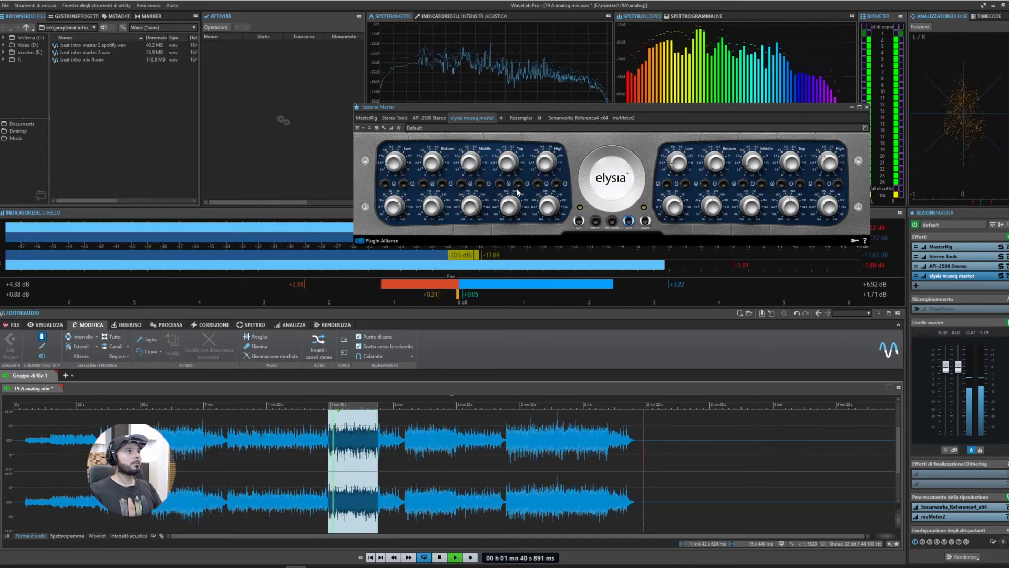
Tune the museq's Bottom band to about 400 Hz and switch that band to cut mode.
{"action": "left_click", "coordinate": [437, 198]}
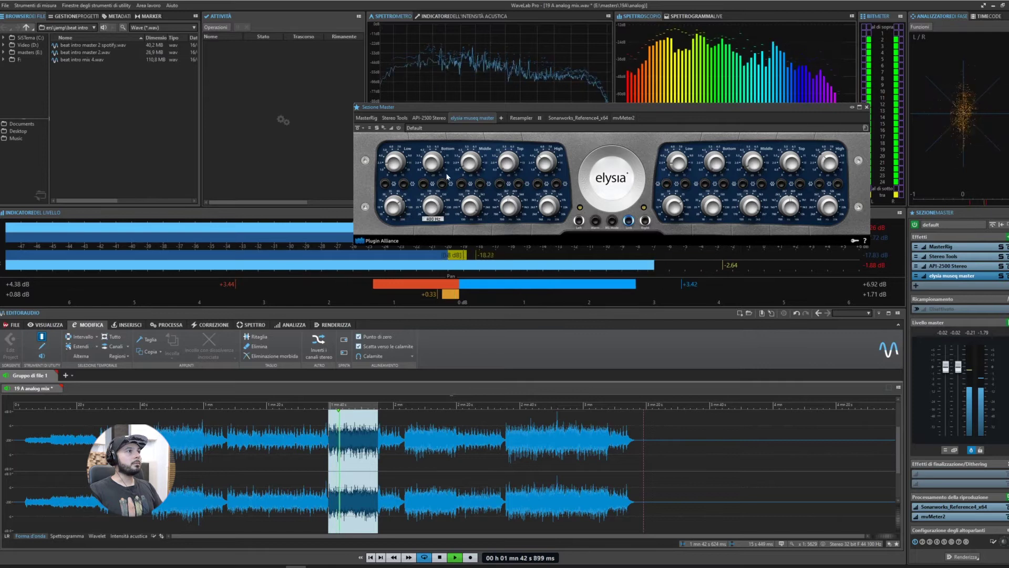
{"action": "left_click_drag", "start_coordinate": [437, 199], "coordinate": [444, 188]}
{"action": "left_click", "coordinate": [443, 185]}
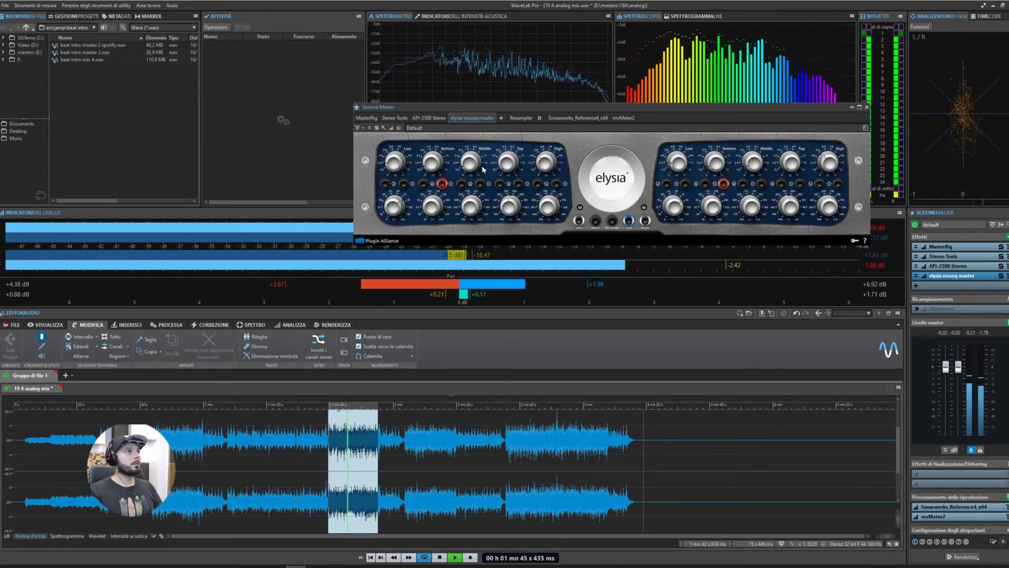
{"action": "mouse_move", "coordinate": [544, 166]}
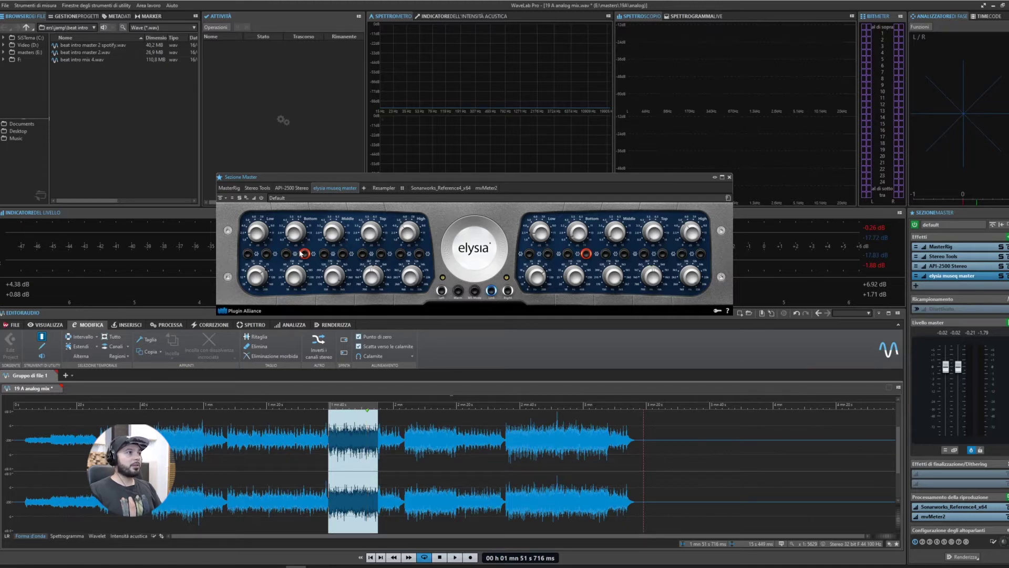
Close the museq window and slightly raise the right end of the first Neodynium's lower compression line, stopping playback afterwards.
{"action": "left_click", "coordinate": [730, 178]}
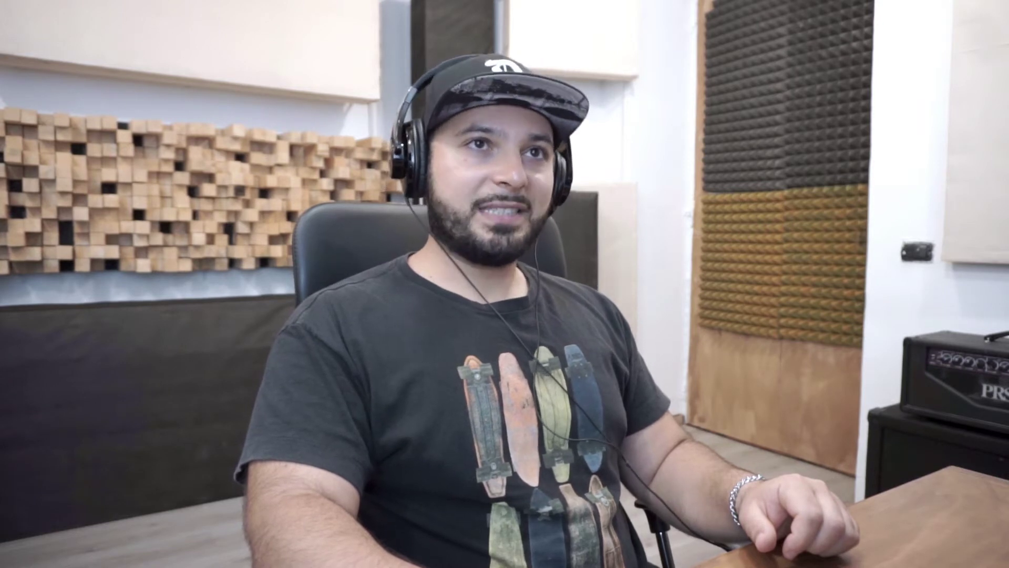
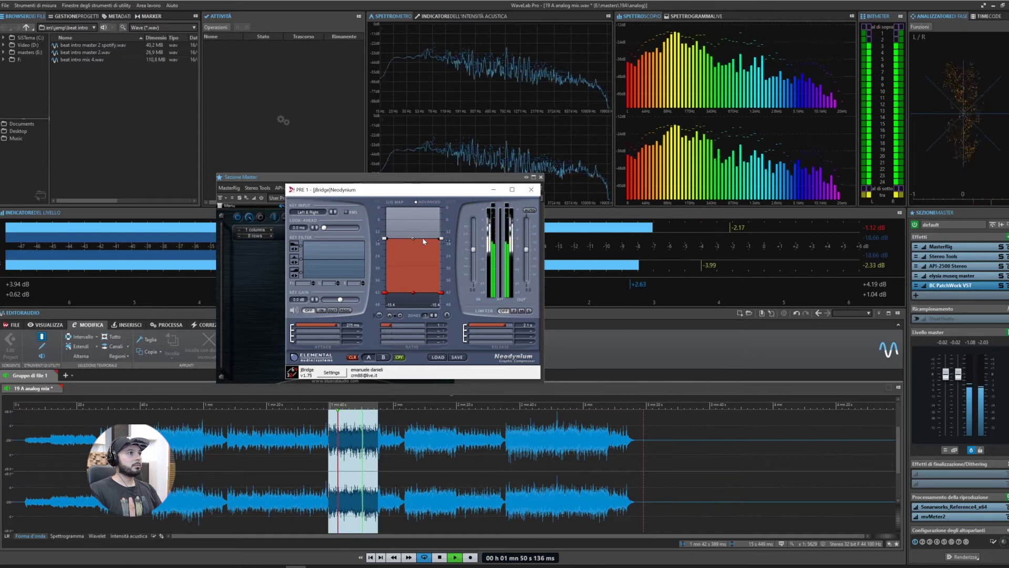
{"action": "left_click_drag", "start_coordinate": [441, 292], "coordinate": [442, 288]}
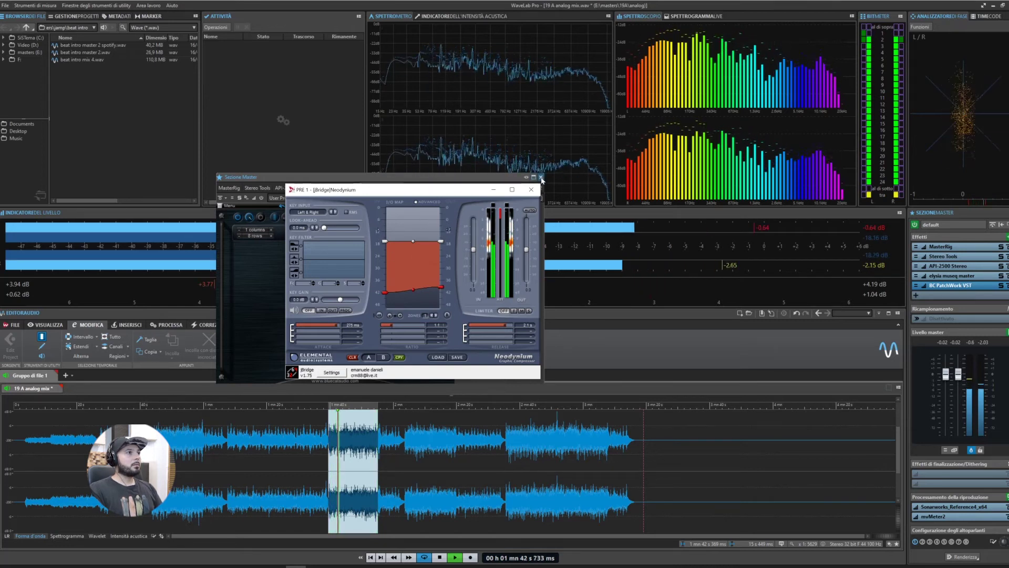
{"action": "left_click", "coordinate": [413, 181]}
{"action": "key", "text": "space"}
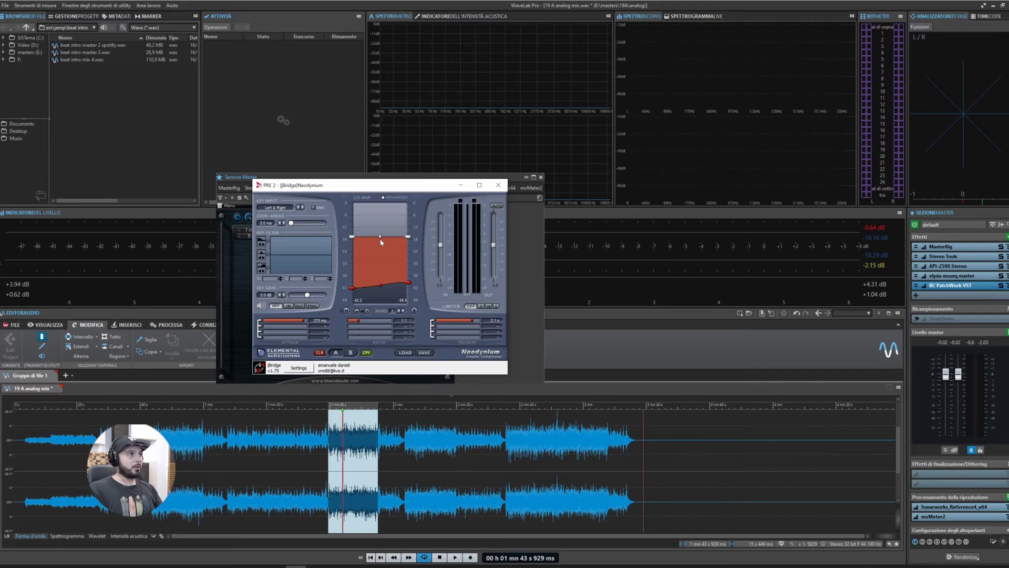
Place the second Neodynium's window beside PatchWork and raise its upper and lower compression lines during looped playback.
{"action": "left_click_drag", "start_coordinate": [420, 182], "coordinate": [617, 185]}
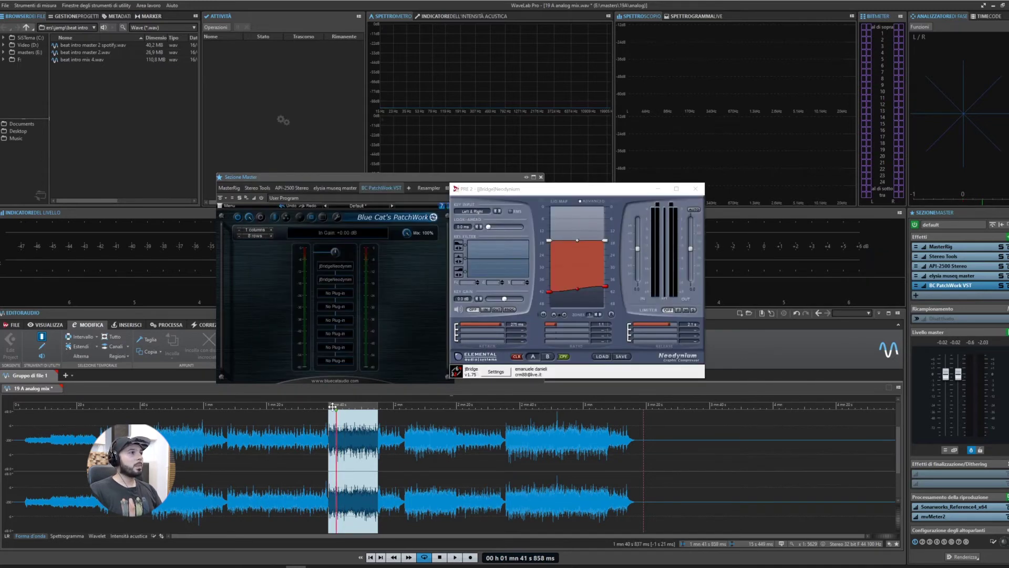
{"action": "key", "text": "space"}
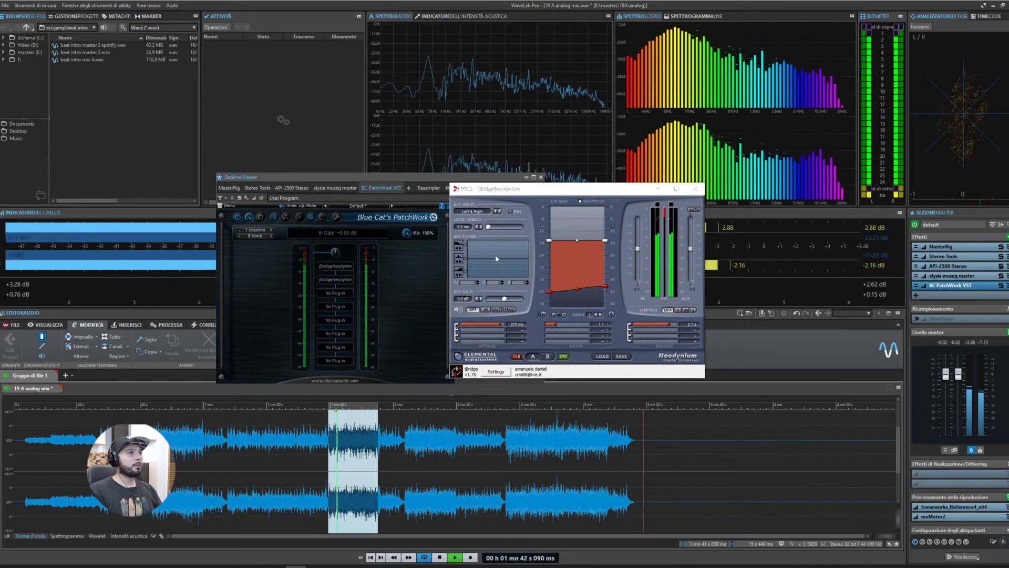
{"action": "left_click", "coordinate": [577, 241]}
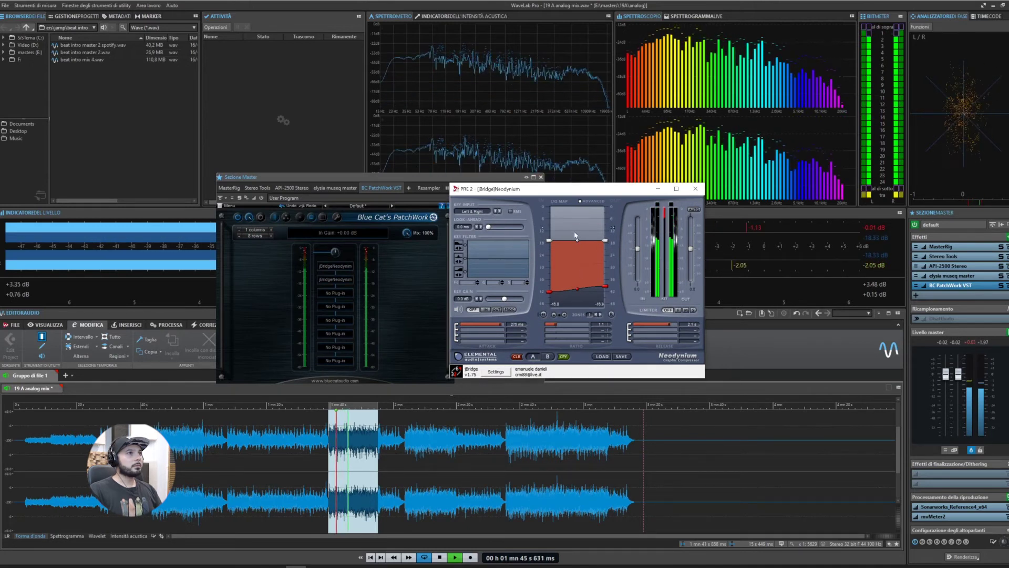
{"action": "left_click_drag", "start_coordinate": [576, 239], "coordinate": [577, 217]}
{"action": "left_click_drag", "start_coordinate": [587, 285], "coordinate": [574, 244]}
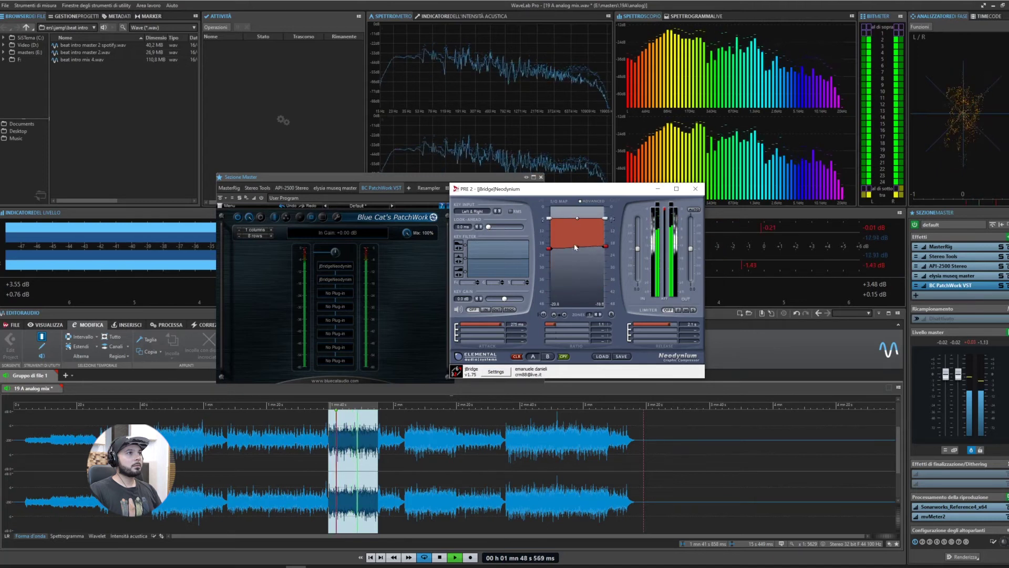
{"action": "left_click", "coordinate": [543, 315]}
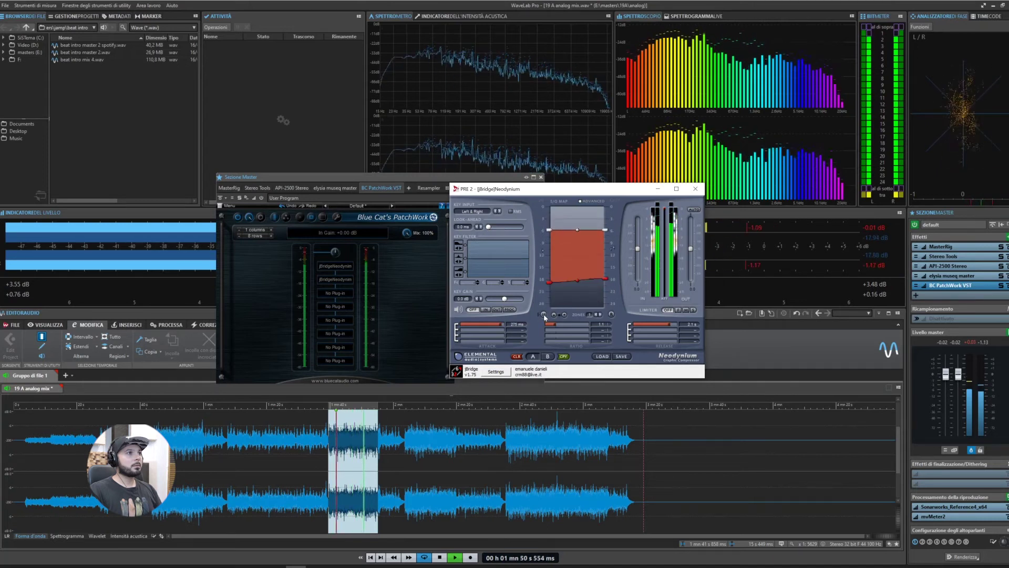
Compare the first Neodynium's compression graph with the second one's, and close the first one's window.
{"action": "left_click", "coordinate": [339, 268]}
{"action": "key", "text": "Escape"}
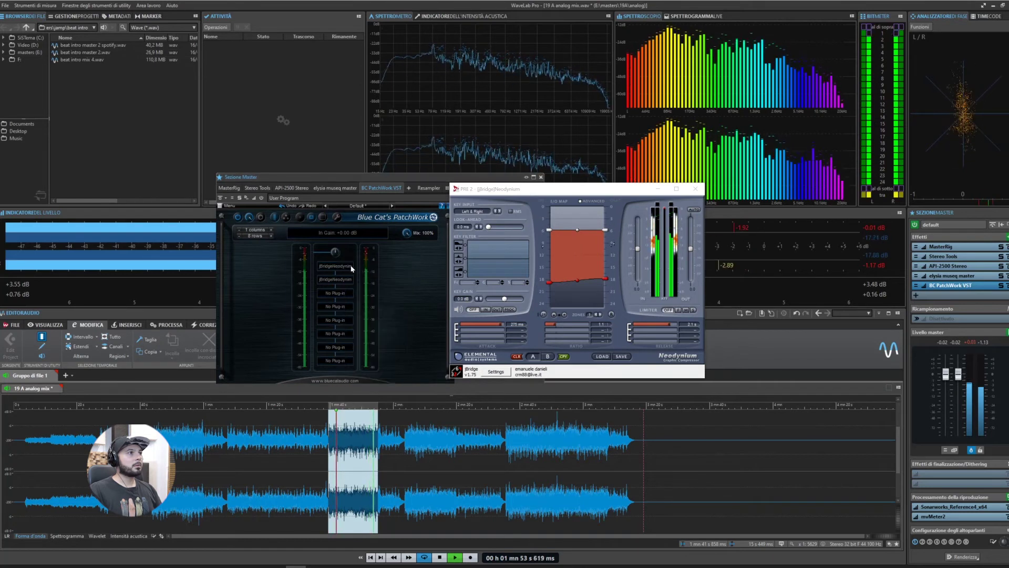
{"action": "left_click", "coordinate": [350, 267]}
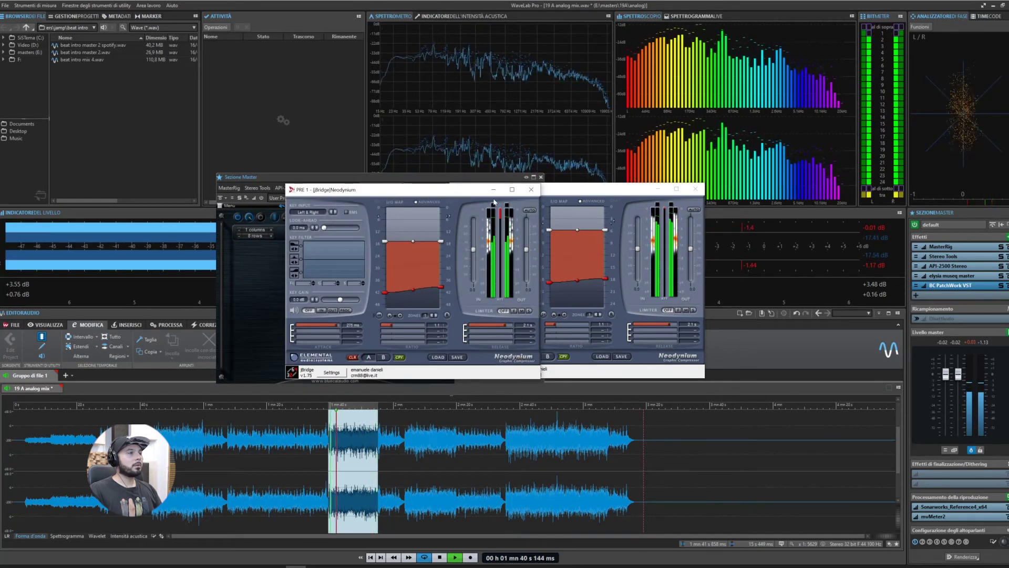
{"action": "left_click", "coordinate": [531, 189]}
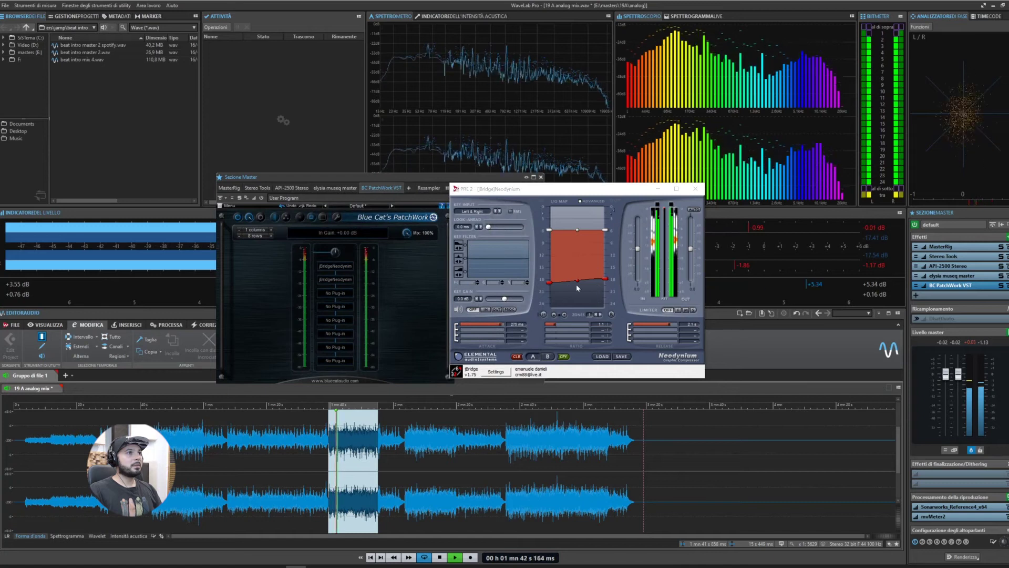
Raise the second Neodynium's upper and lower lines further, lift the lower line's right end slightly, and close its window.
{"action": "left_click_drag", "start_coordinate": [579, 283], "coordinate": [580, 279]}
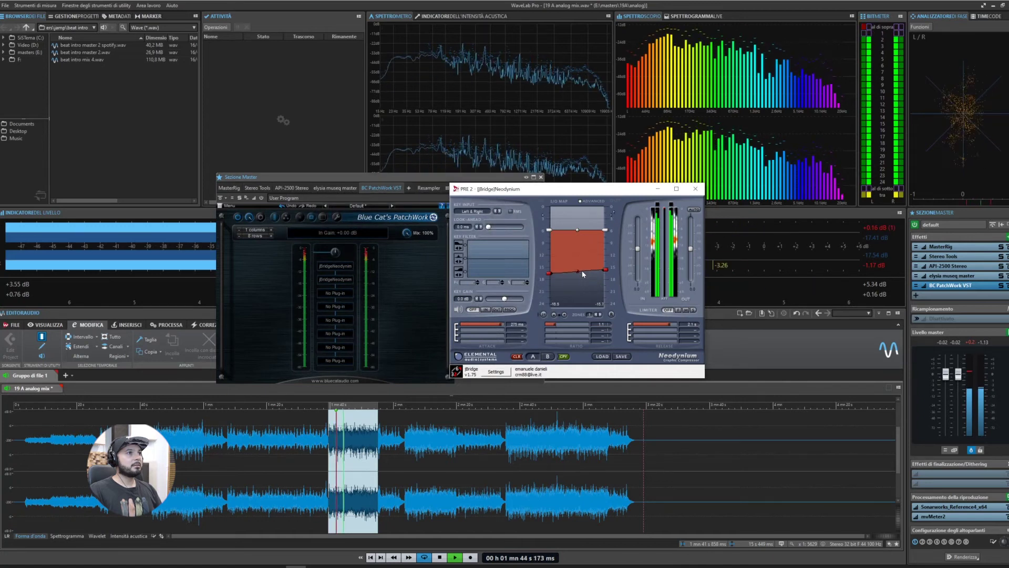
{"action": "left_click_drag", "start_coordinate": [577, 233], "coordinate": [579, 209]}
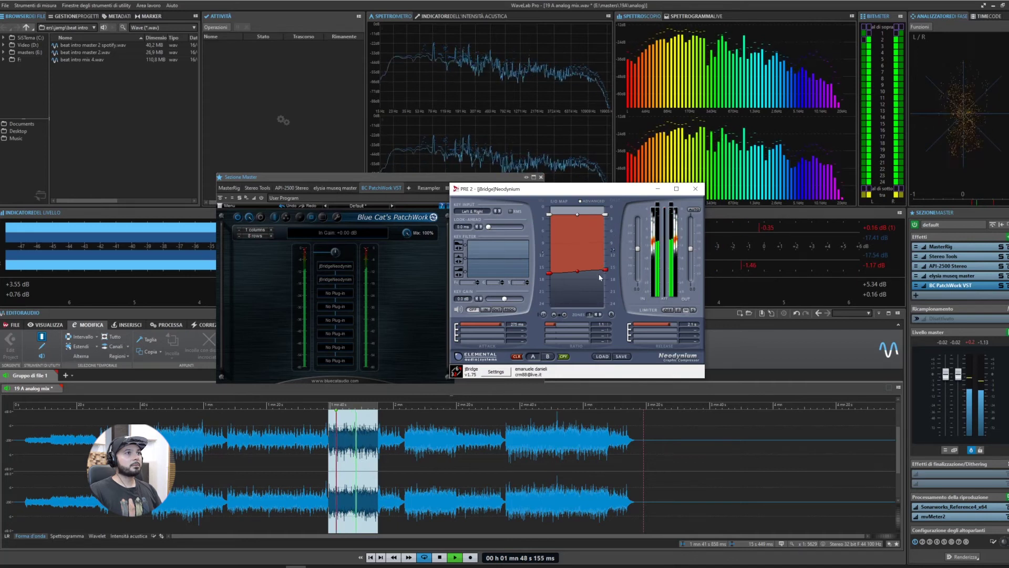
{"action": "left_click_drag", "start_coordinate": [606, 270], "coordinate": [611, 265]}
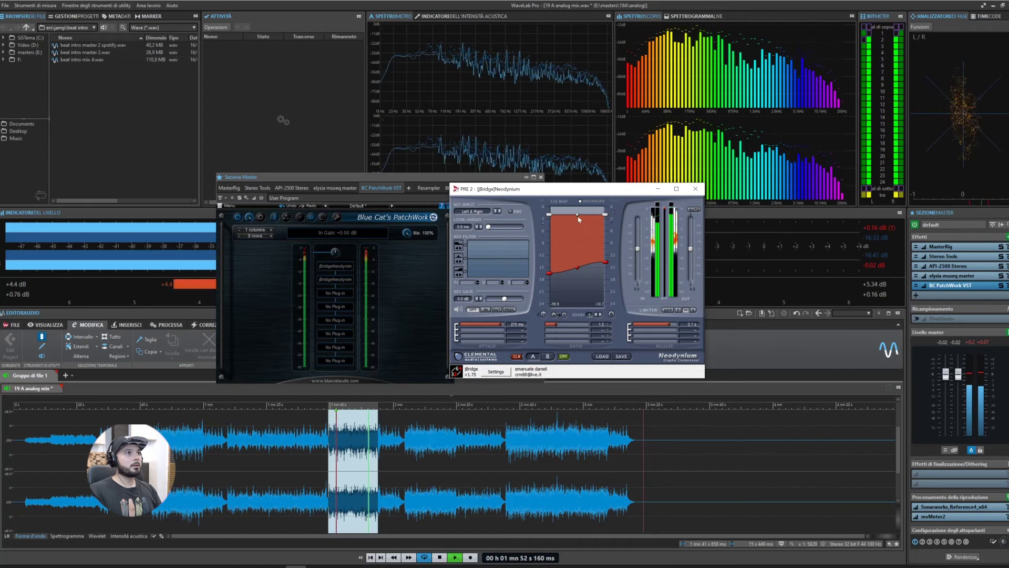
{"action": "left_click_drag", "start_coordinate": [577, 217], "coordinate": [579, 215]}
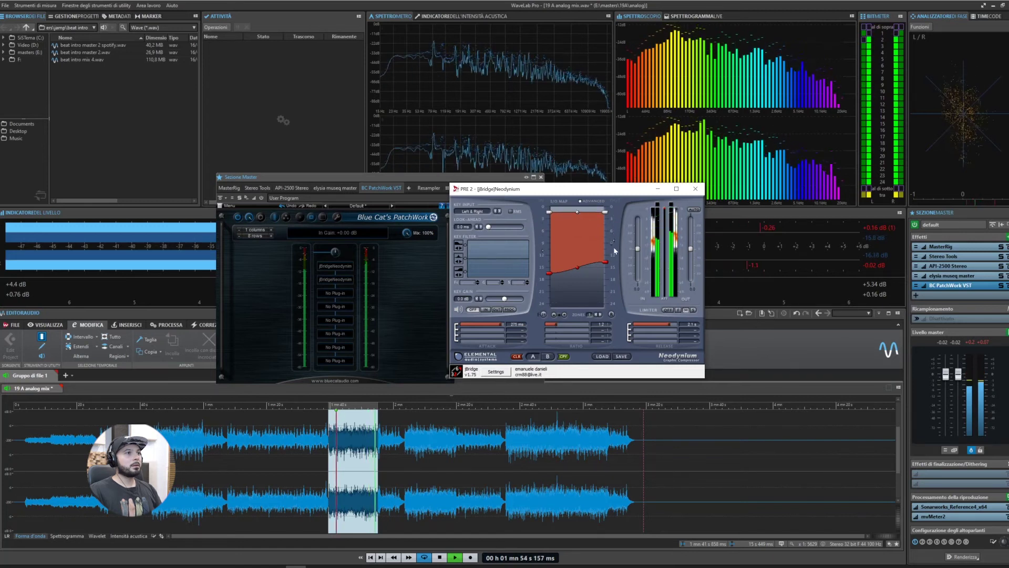
{"action": "left_click", "coordinate": [695, 188]}
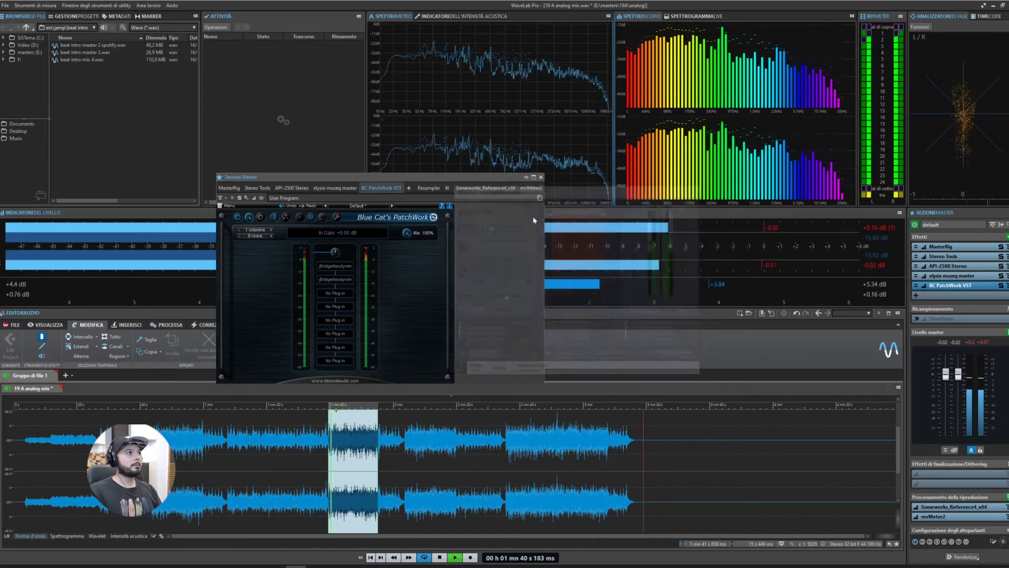
Copy the second Neodynium in PatchWork and paste it into the empty third slot.
{"action": "right_click", "coordinate": [345, 279]}
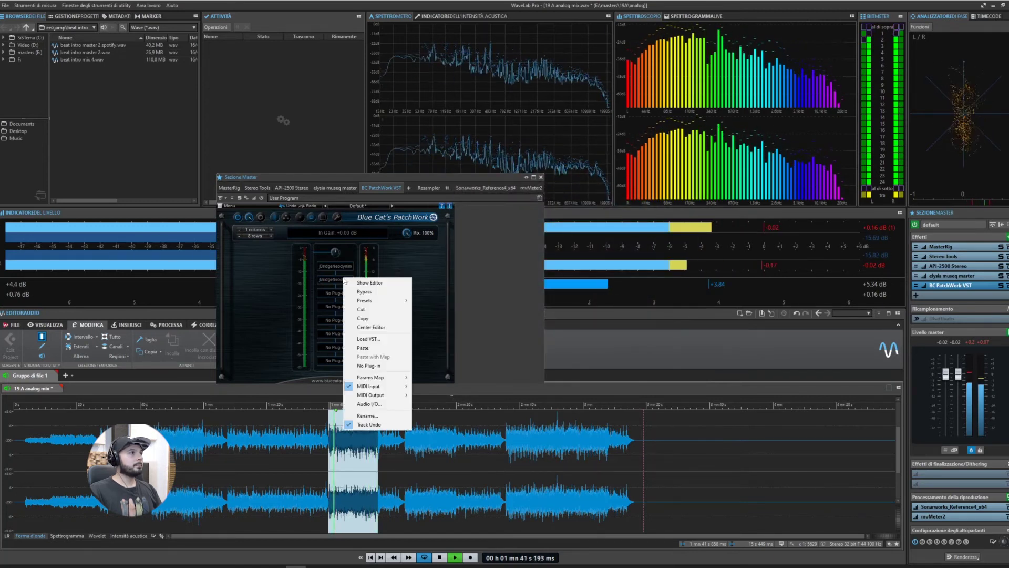
{"action": "left_click", "coordinate": [364, 318]}
{"action": "right_click", "coordinate": [336, 298]}
{"action": "left_click", "coordinate": [362, 308]}
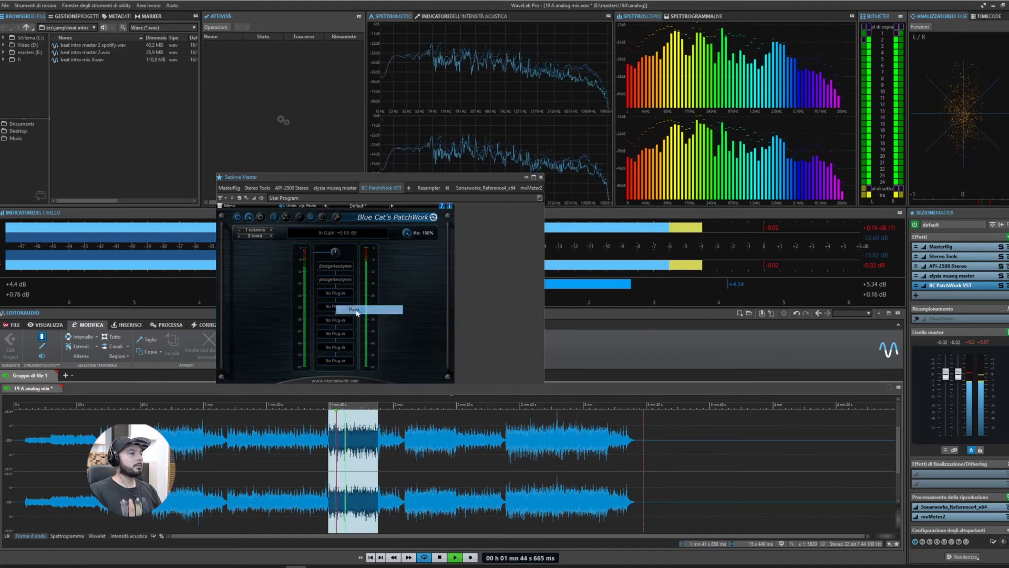
Raise the third Neodynium's upper line to the top of its graph and lift its lower line, with the window moved beside PatchWork.
{"action": "left_click_drag", "start_coordinate": [380, 209], "coordinate": [380, 205]}
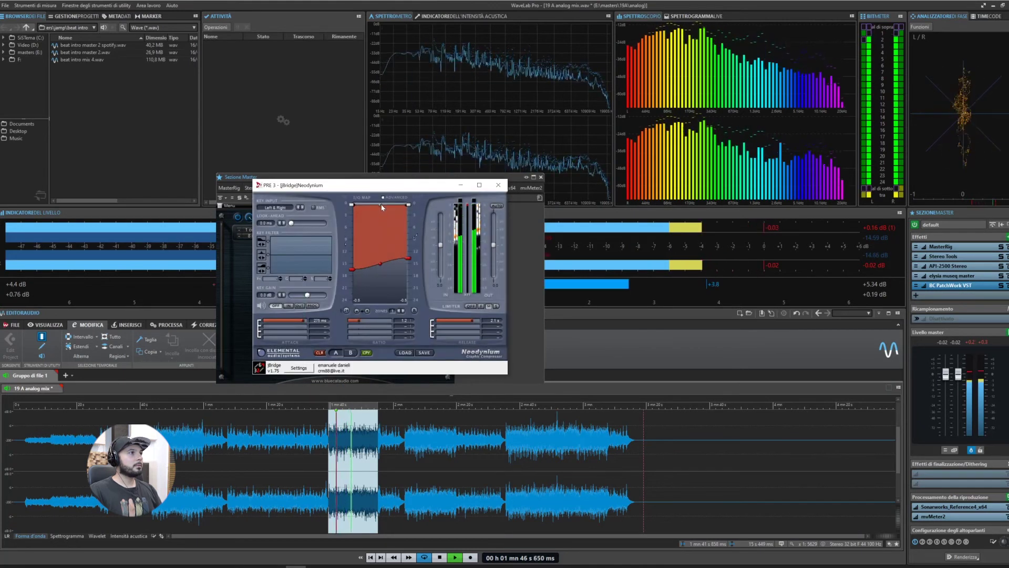
{"action": "left_click_drag", "start_coordinate": [380, 264], "coordinate": [382, 256]}
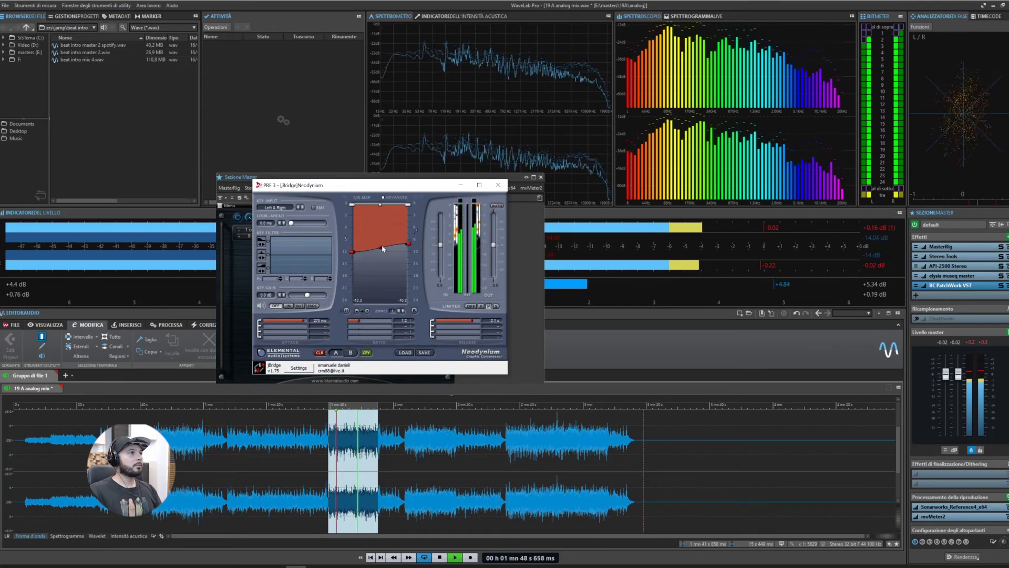
{"action": "left_click_drag", "start_coordinate": [411, 190], "coordinate": [599, 223]}
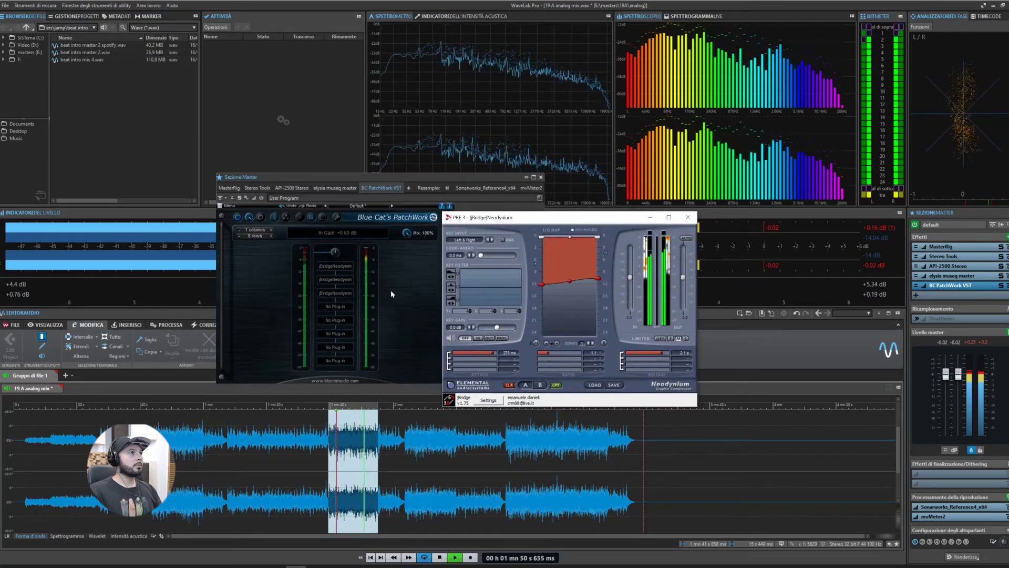
Check the second Neodynium's graph, fine-tune the third one's lower line to suit, and close both windows.
{"action": "left_click", "coordinate": [354, 282]}
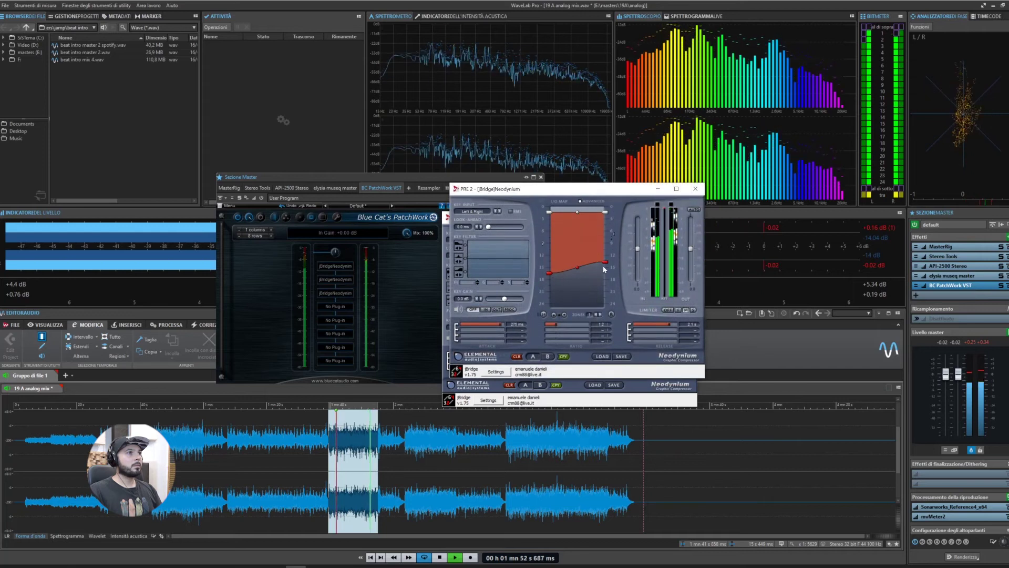
{"action": "left_click", "coordinate": [695, 188]}
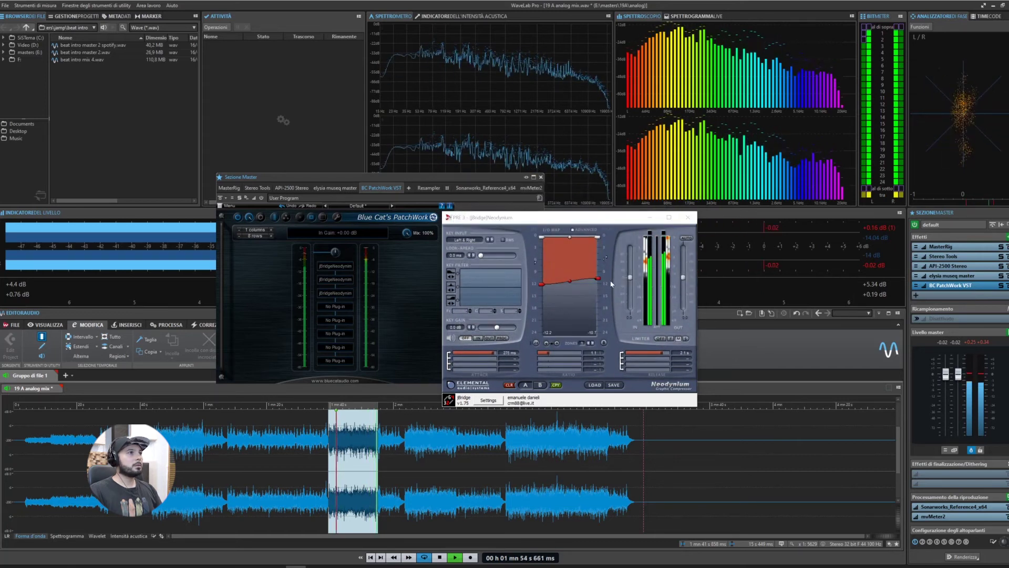
{"action": "left_click", "coordinate": [572, 284]}
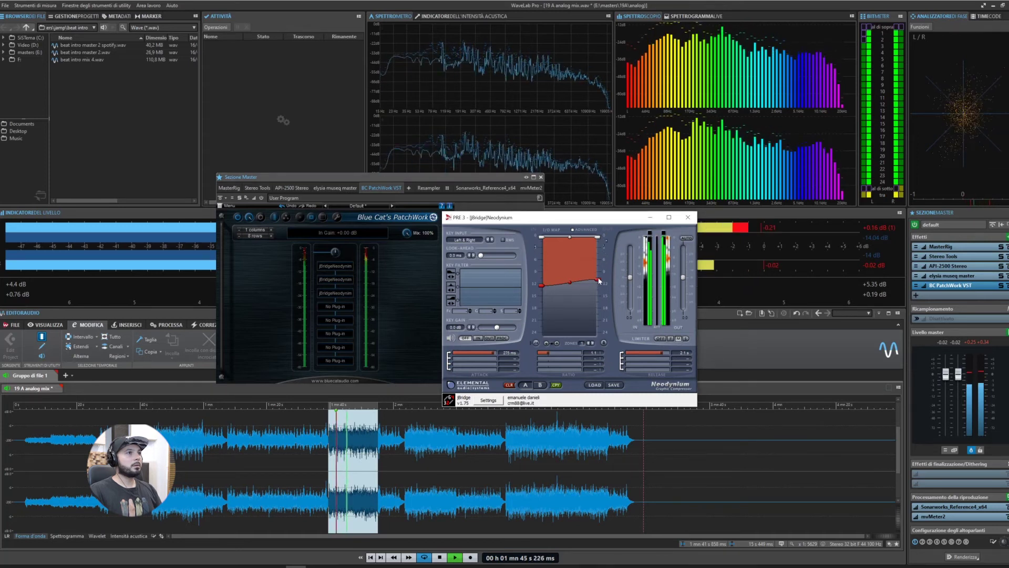
{"action": "left_click", "coordinate": [688, 218]}
Copy the third Neodynium in PatchWork and paste it into the empty fourth slot.
{"action": "right_click", "coordinate": [342, 299]}
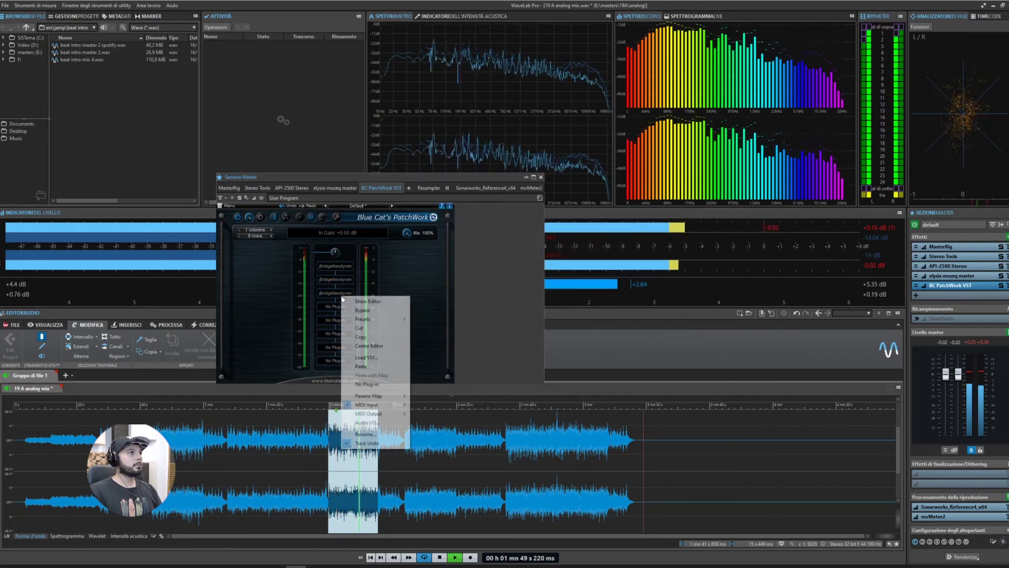
{"action": "left_click", "coordinate": [348, 336]}
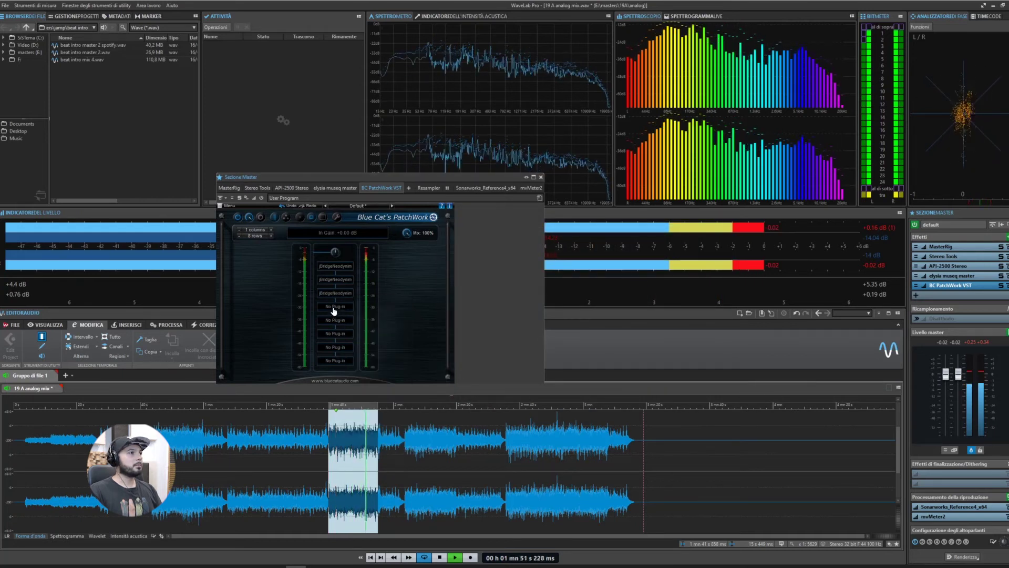
{"action": "right_click", "coordinate": [336, 306]}
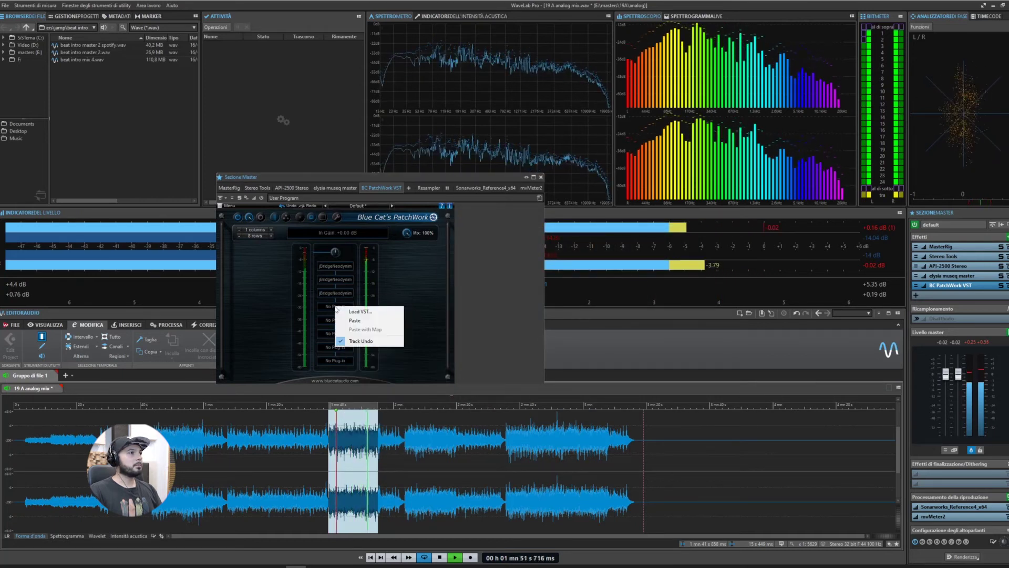
{"action": "left_click", "coordinate": [361, 322]}
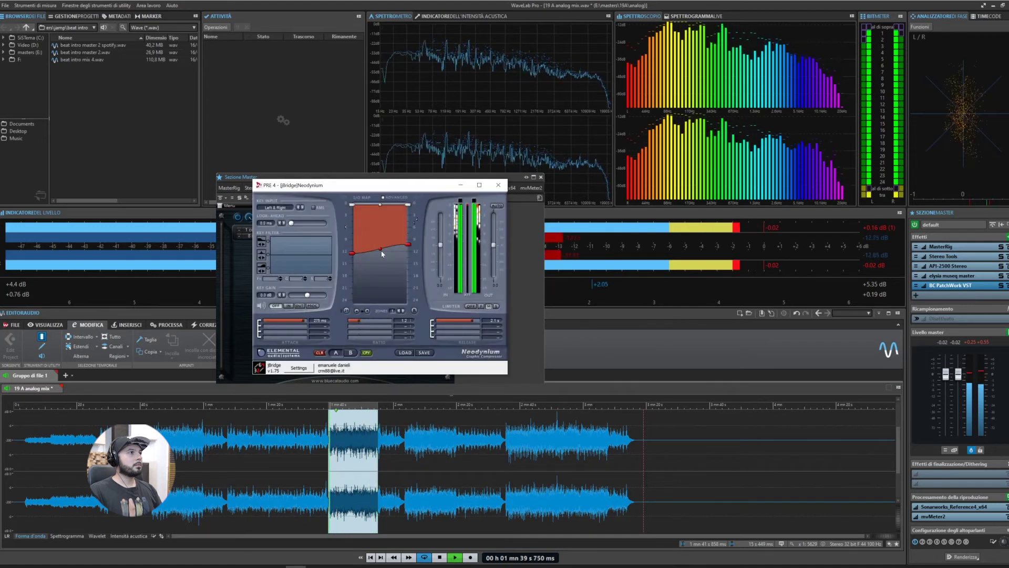
Raise the fourth Neodynium's lower line, bring its right end down slightly, and move the window clear of the PatchWork slots.
{"action": "left_click_drag", "start_coordinate": [382, 253], "coordinate": [382, 241]}
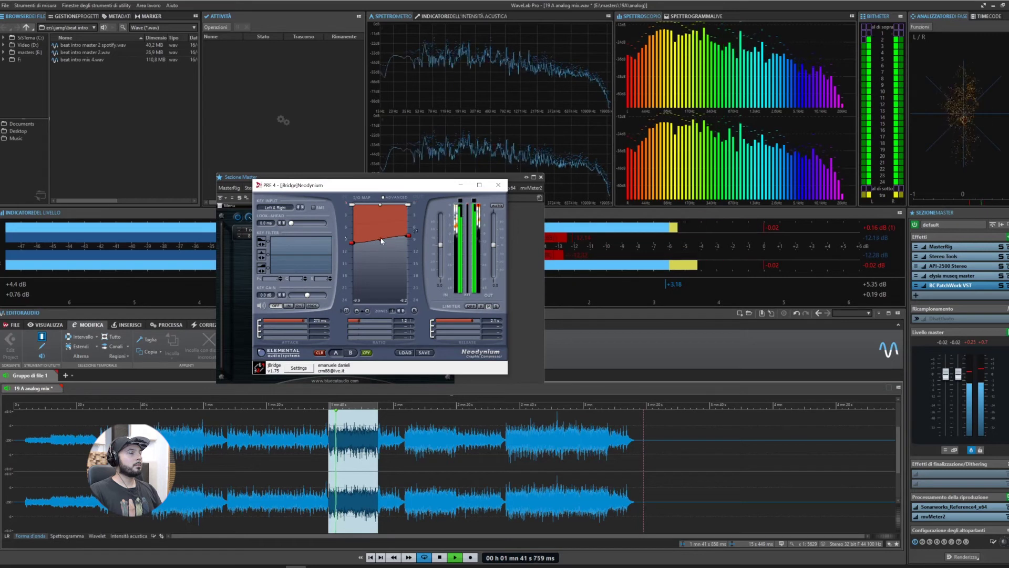
{"action": "left_click_drag", "start_coordinate": [409, 236], "coordinate": [409, 240]}
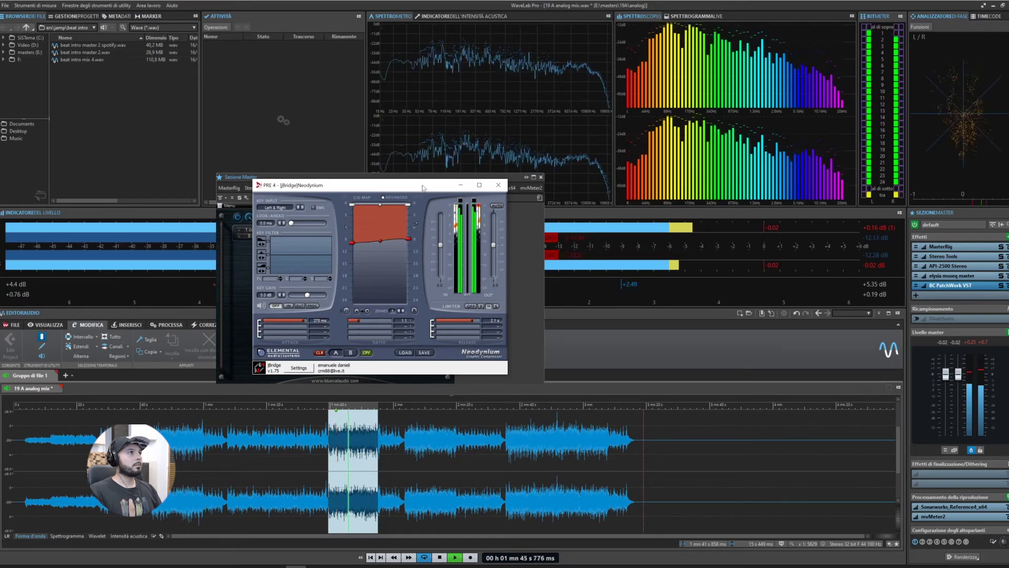
{"action": "left_click_drag", "start_coordinate": [423, 188], "coordinate": [698, 227]}
Compare the third Neodynium's compression graph with the fourth one's during looped playback, and close the third one's window.
{"action": "left_click", "coordinate": [351, 294]}
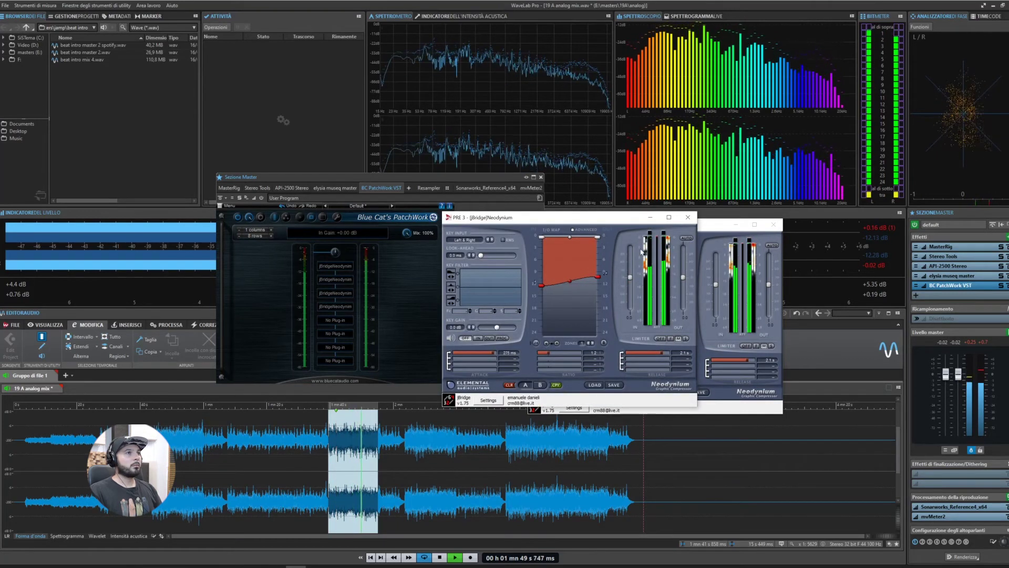
{"action": "left_click", "coordinate": [688, 217]}
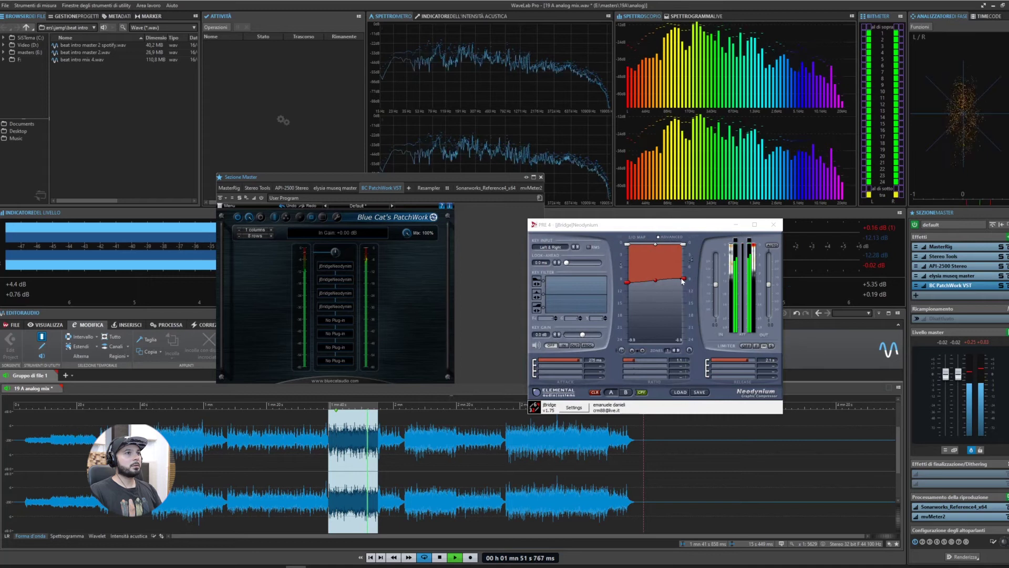
{"action": "left_click", "coordinate": [352, 295]}
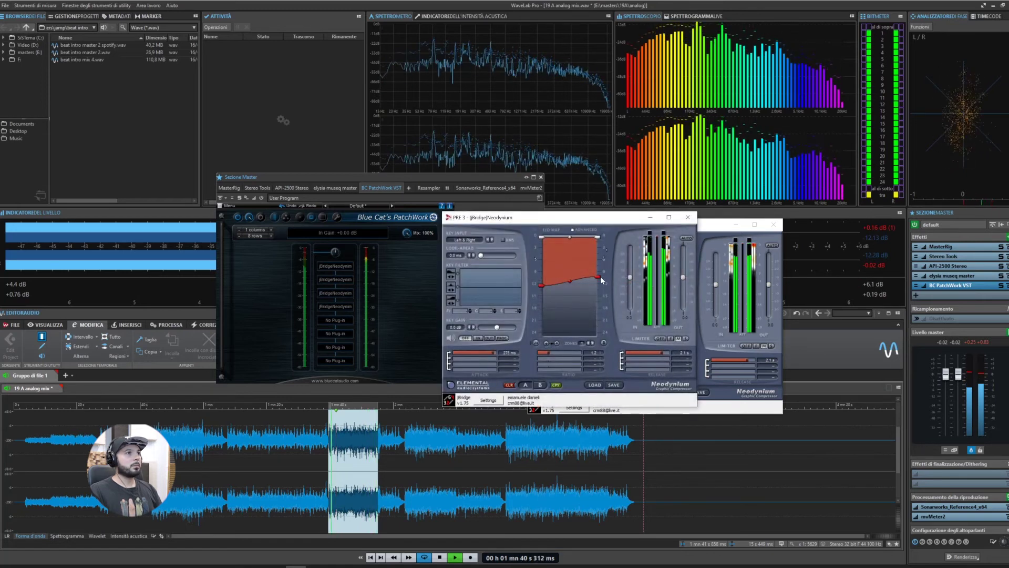
{"action": "left_click", "coordinate": [688, 217]}
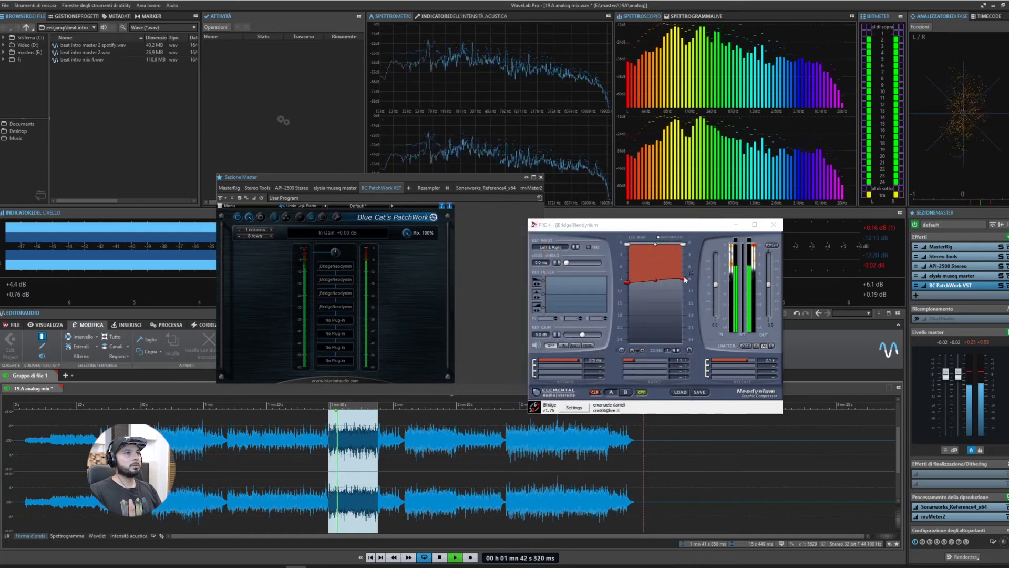
Fine-tune the fourth Neodynium's lower line by ear, close its window and stop playback.
{"action": "left_click", "coordinate": [659, 279]}
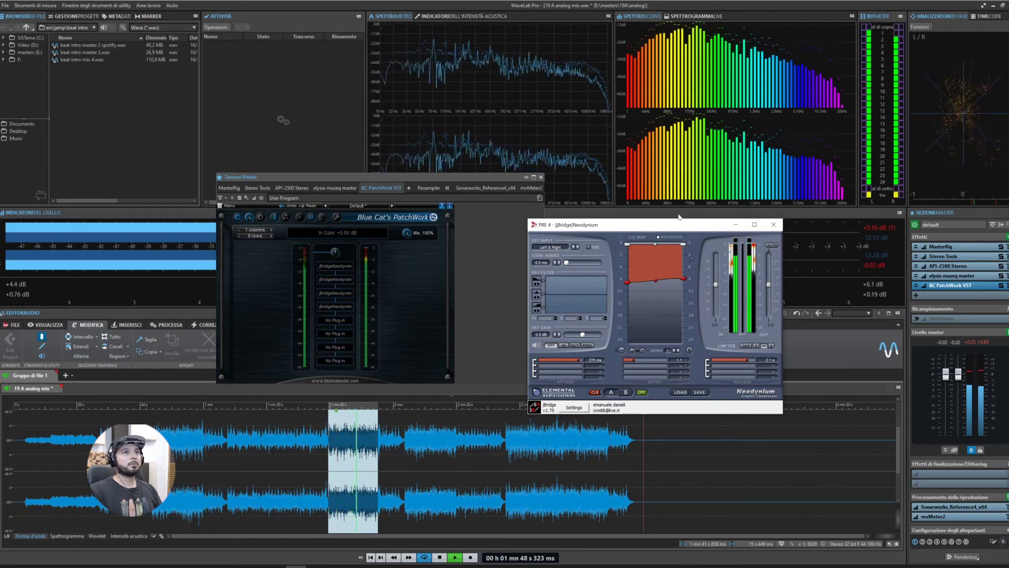
{"action": "left_click", "coordinate": [774, 225]}
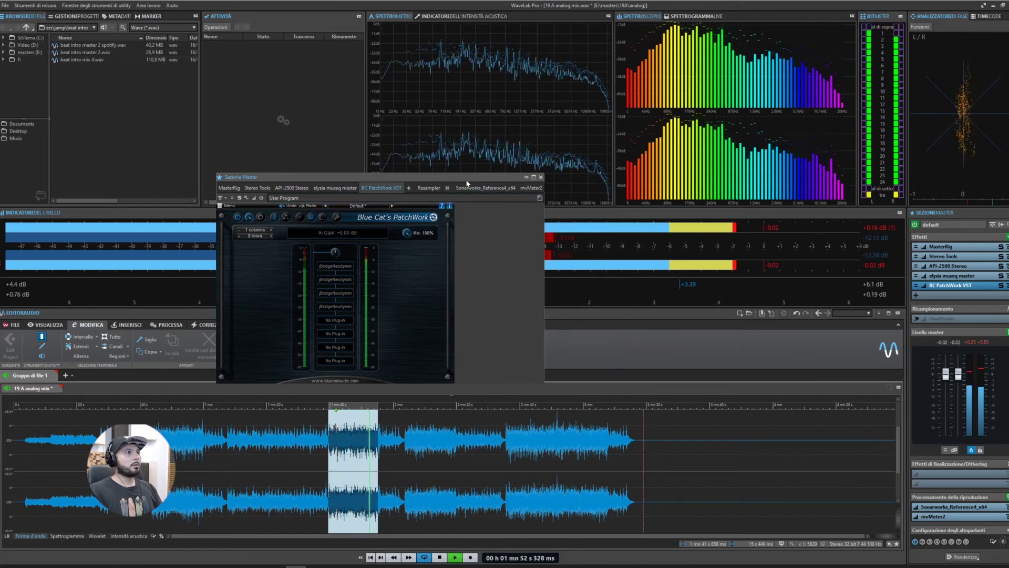
{"action": "key", "text": "space"}
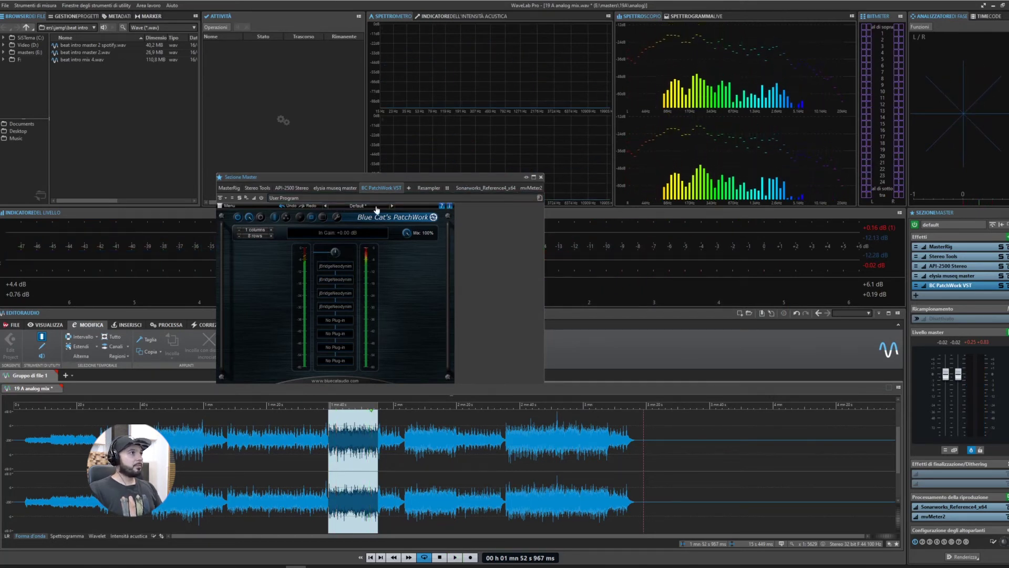
Open the second, third and fourth Neodynium side by side, compare their compression curves, and close all three windows.
{"action": "left_click", "coordinate": [351, 282]}
{"action": "left_click_drag", "start_coordinate": [598, 188], "coordinate": [191, 91]}
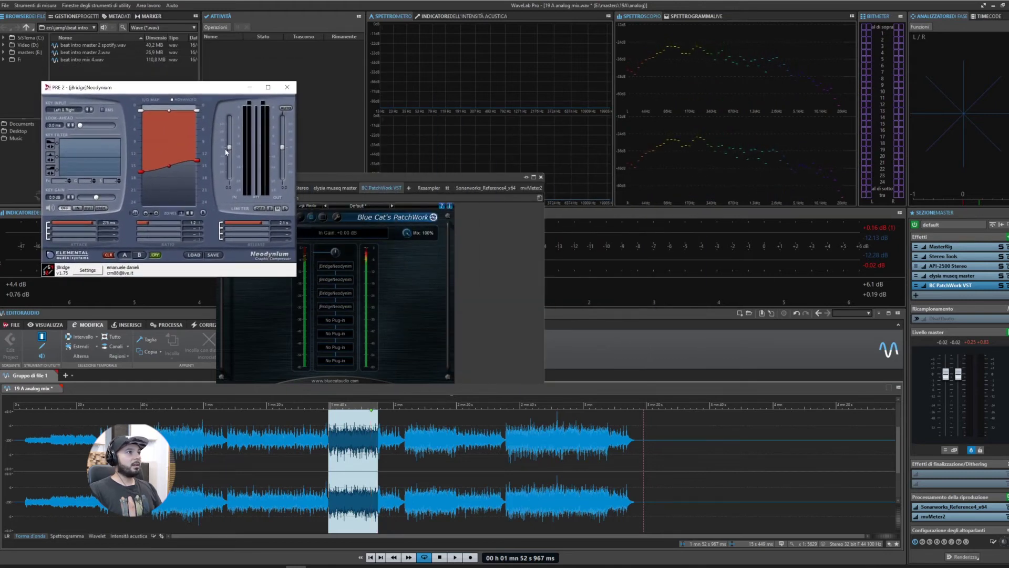
{"action": "left_click", "coordinate": [349, 293]}
{"action": "left_click_drag", "start_coordinate": [517, 214], "coordinate": [389, 84]}
{"action": "left_click", "coordinate": [349, 294]}
{"action": "right_click", "coordinate": [345, 293]}
{"action": "left_click", "coordinate": [383, 288]}
{"action": "left_click", "coordinate": [350, 293]}
{"action": "right_click", "coordinate": [349, 314]}
{"action": "key", "text": "Escape"}
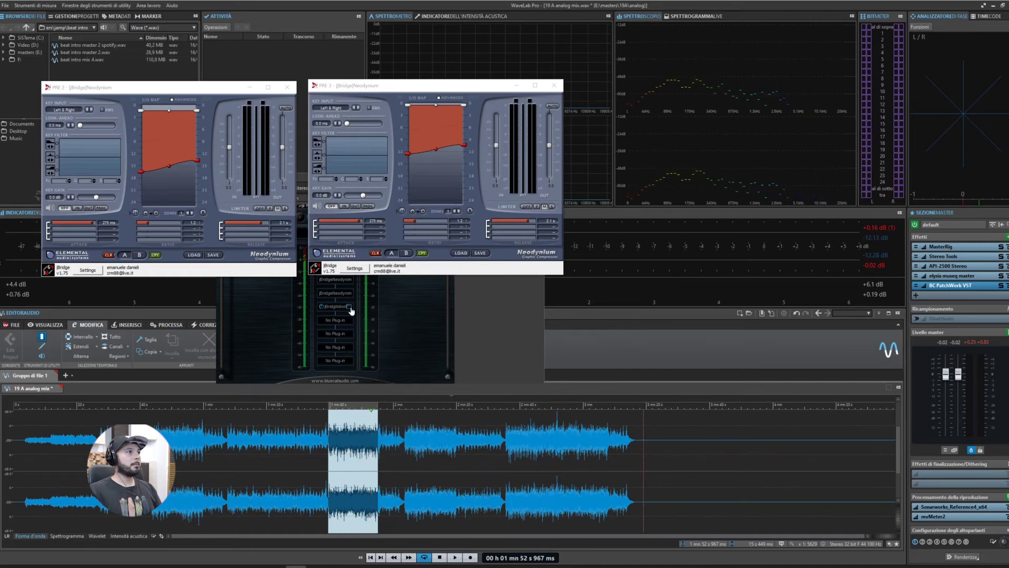
{"action": "left_click", "coordinate": [350, 308]}
{"action": "left_click_drag", "start_coordinate": [657, 224], "coordinate": [711, 89]}
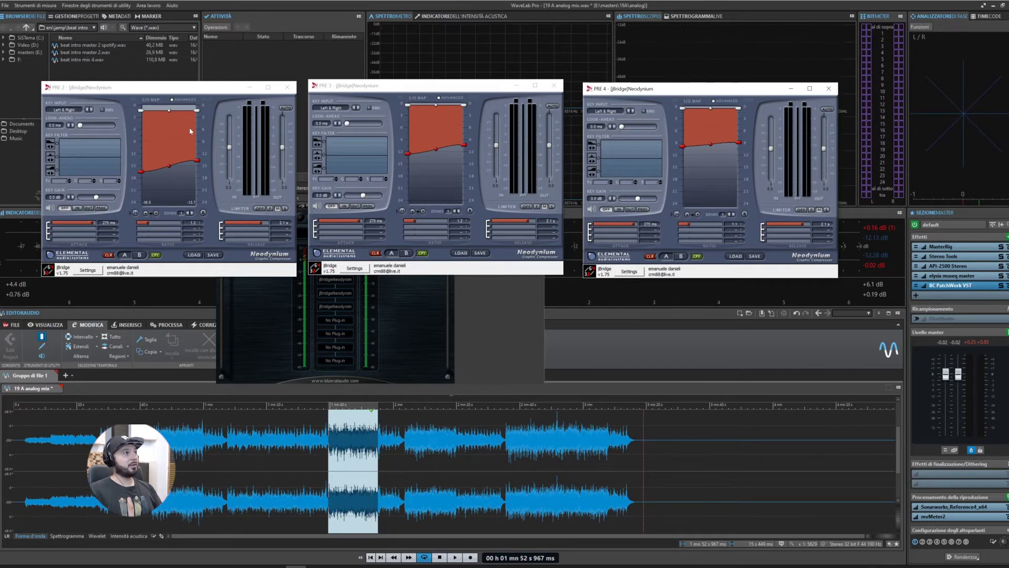
{"action": "left_click", "coordinate": [829, 88]}
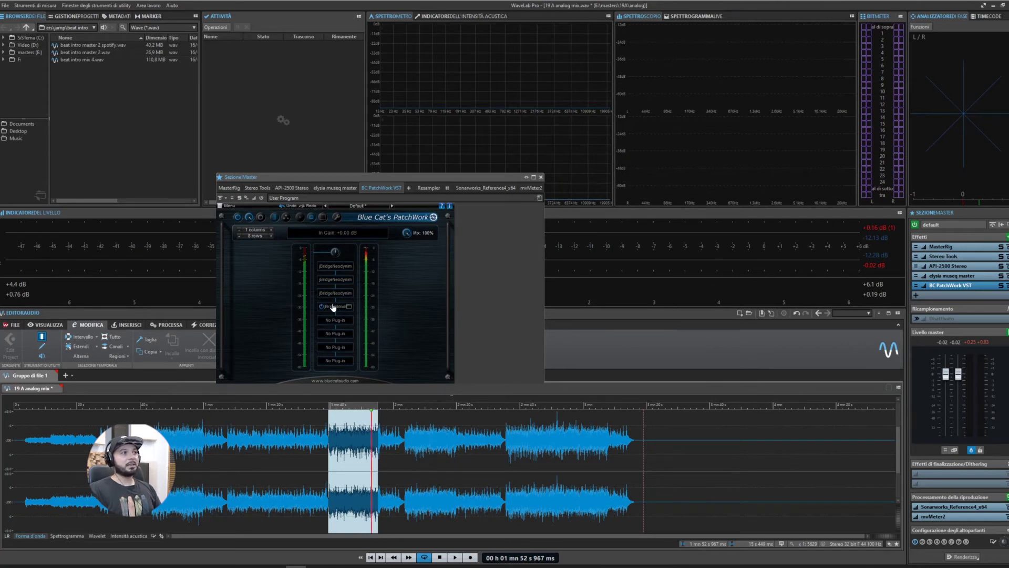
Add the Sony Oxford Inflator after PatchWork in the master effects chain, with Effect at 100 and Curve at -50.
{"action": "left_click", "coordinate": [957, 296]}
{"action": "mouse_move", "coordinate": [980, 375]}
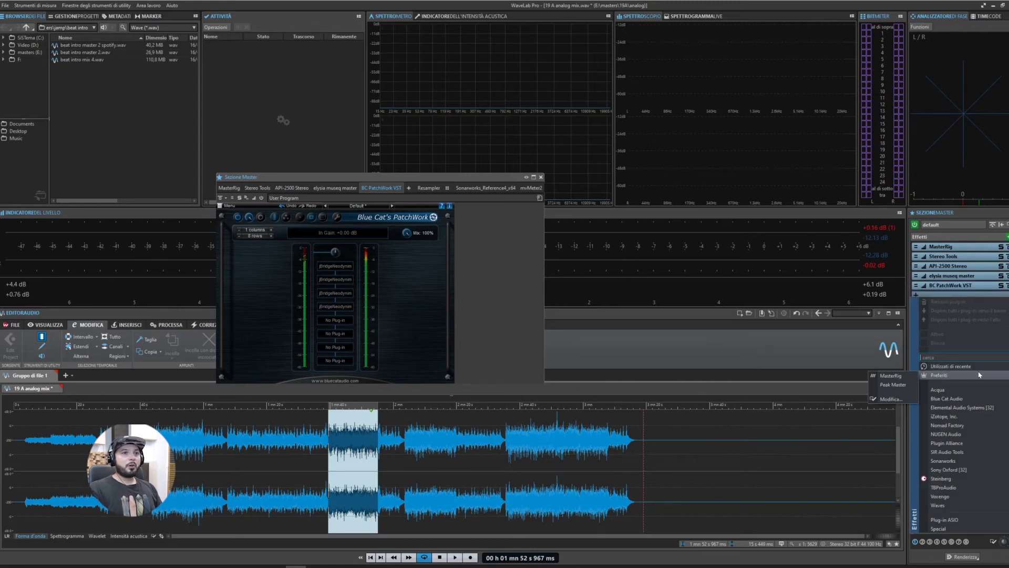
{"action": "mouse_move", "coordinate": [935, 469]}
{"action": "left_click", "coordinate": [901, 472]}
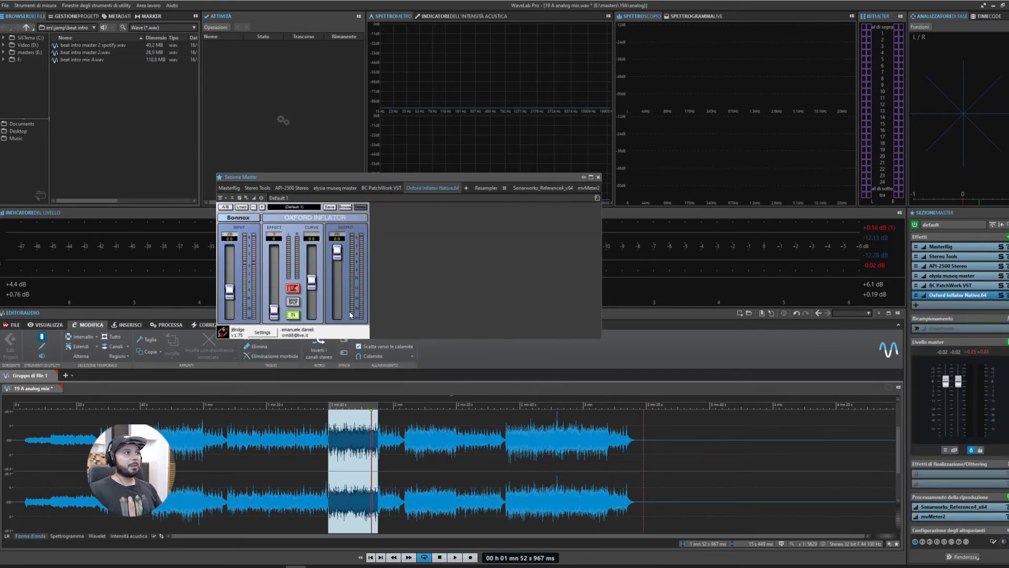
{"action": "left_click_drag", "start_coordinate": [313, 282], "coordinate": [288, 356]}
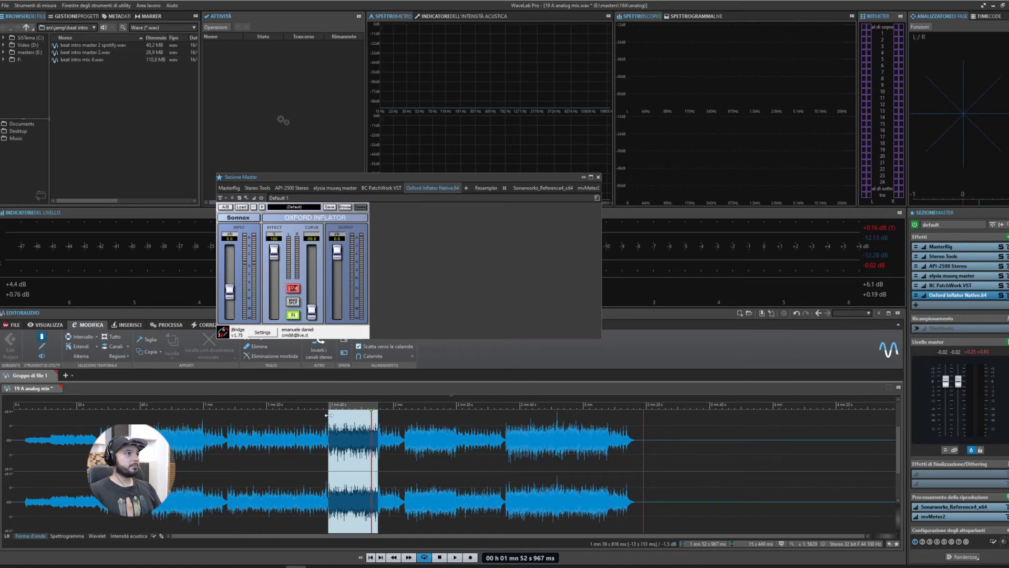
Raise the Oxford Inflator's Curve to about -13.5 while the loop plays, and close the plug-in window.
{"action": "key", "text": "space"}
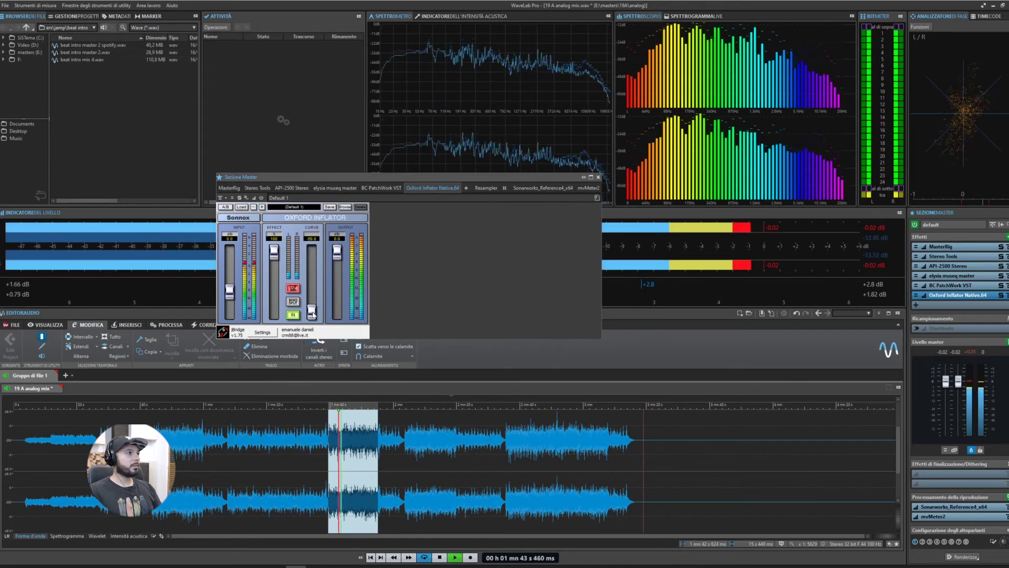
{"action": "left_click_drag", "start_coordinate": [313, 314], "coordinate": [317, 290]}
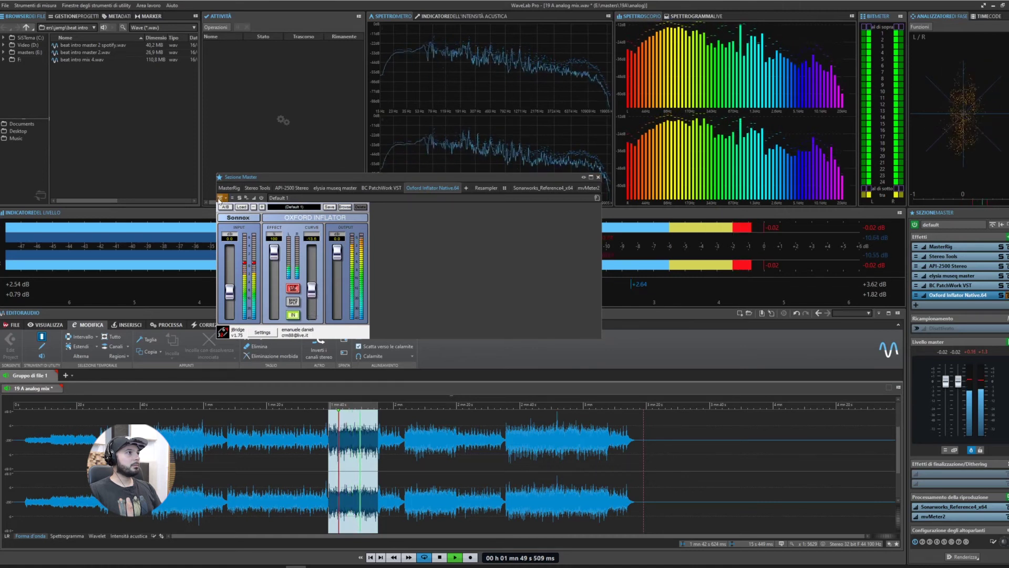
{"action": "left_click", "coordinate": [599, 177]}
{"action": "left_click", "coordinate": [958, 295]}
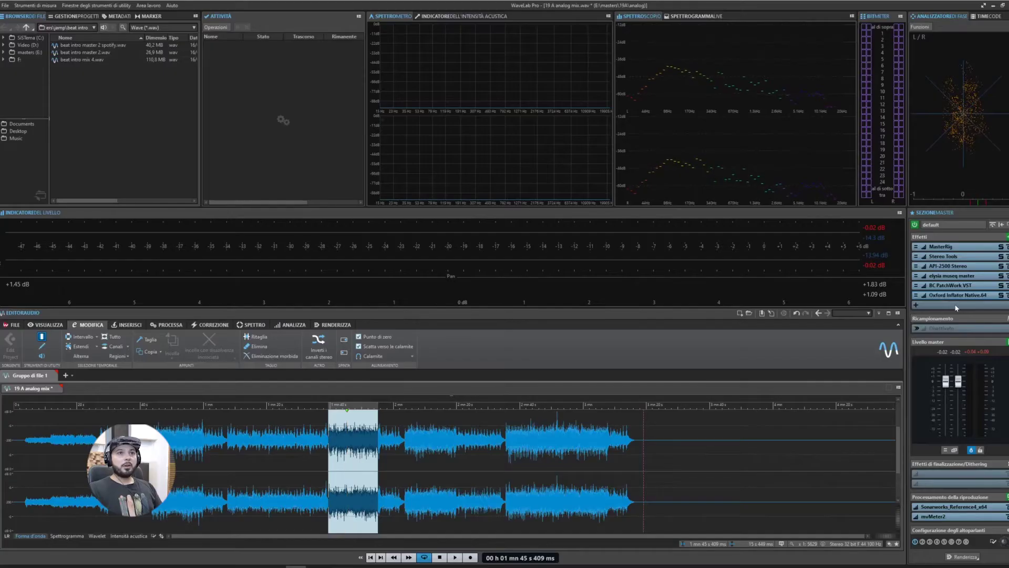
Add the iZotope Ozone 8 Maximizer after the Inflator, using IRC IV Transient mode with threshold and ceiling at -0.5 dB.
{"action": "left_click", "coordinate": [956, 305]}
{"action": "mouse_move", "coordinate": [970, 484]}
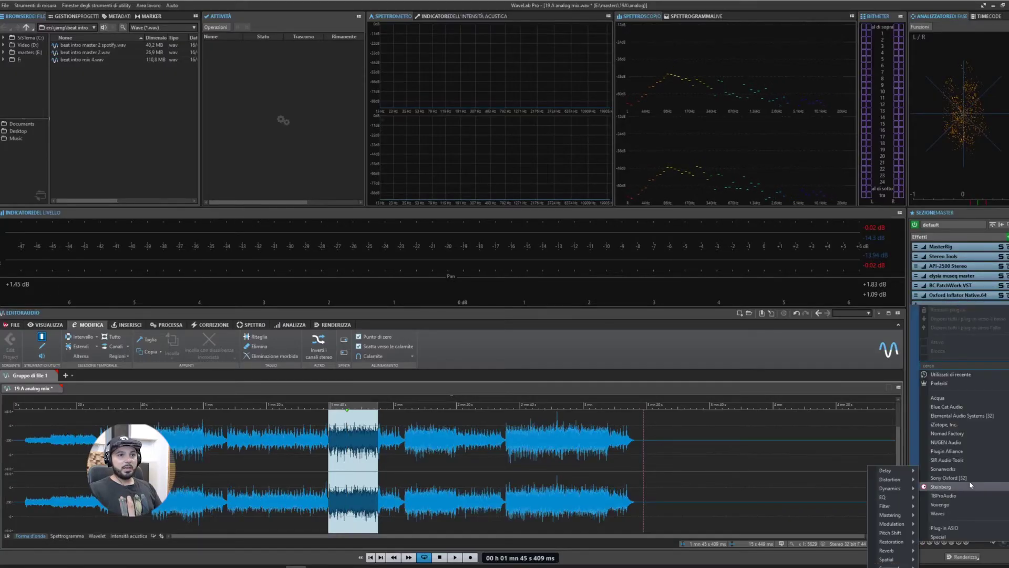
{"action": "left_click", "coordinate": [893, 425]}
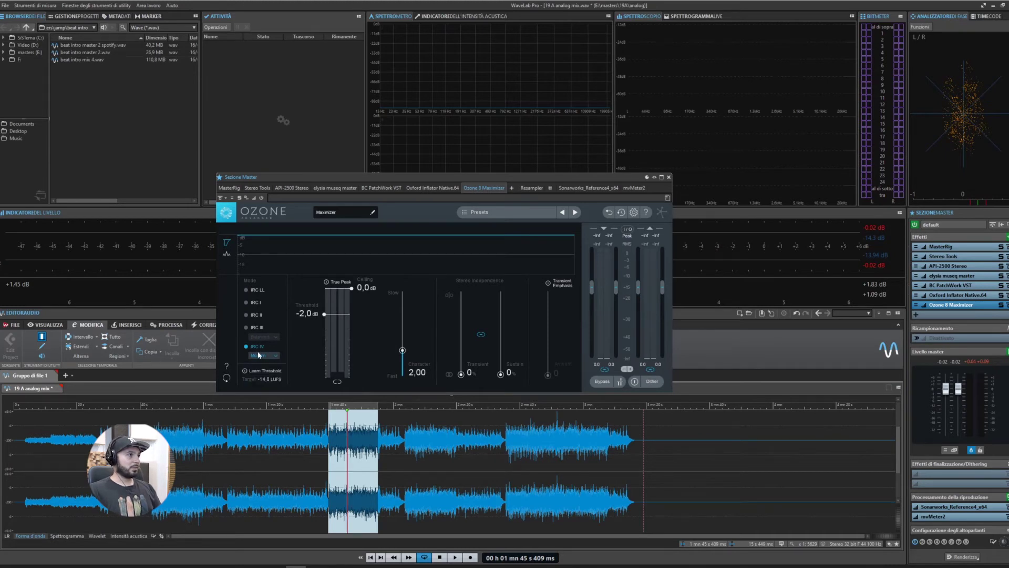
{"action": "left_click", "coordinate": [265, 356]}
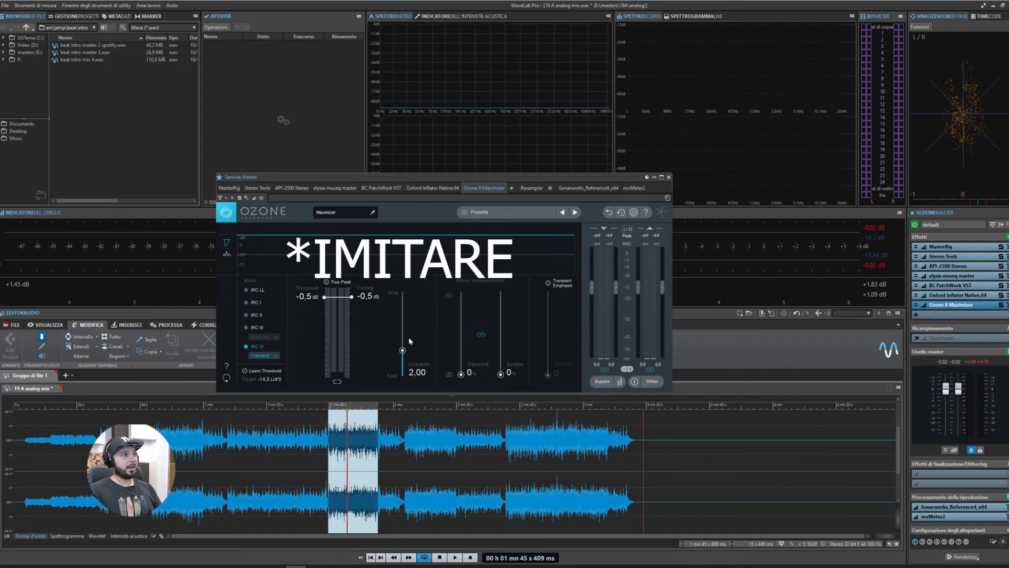
Set the Maximizer's Character to 10.00 and Transient Emphasis to 200, close it and audition the loop.
{"action": "left_click_drag", "start_coordinate": [402, 350], "coordinate": [423, 271]}
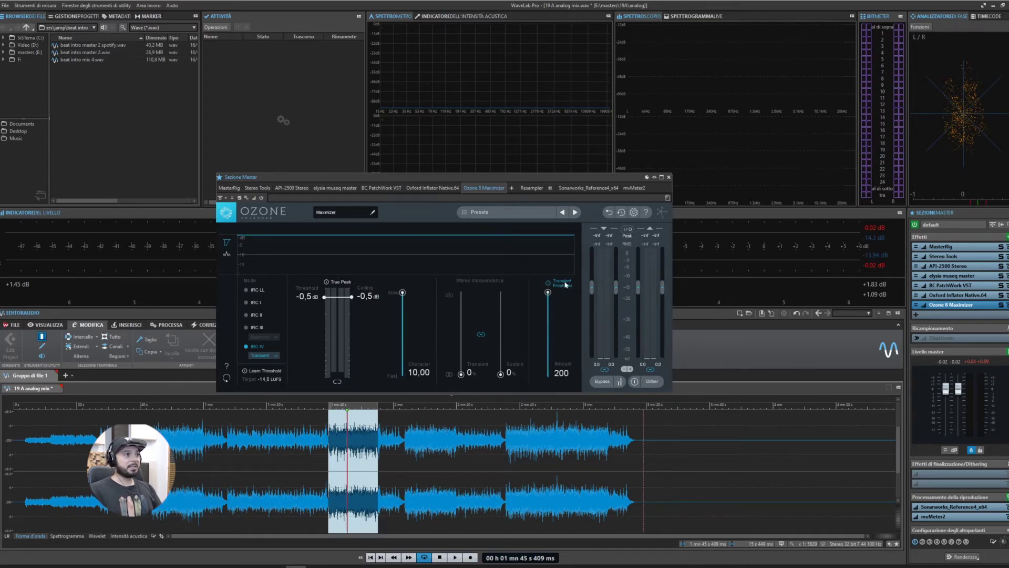
{"action": "left_click", "coordinate": [669, 177]}
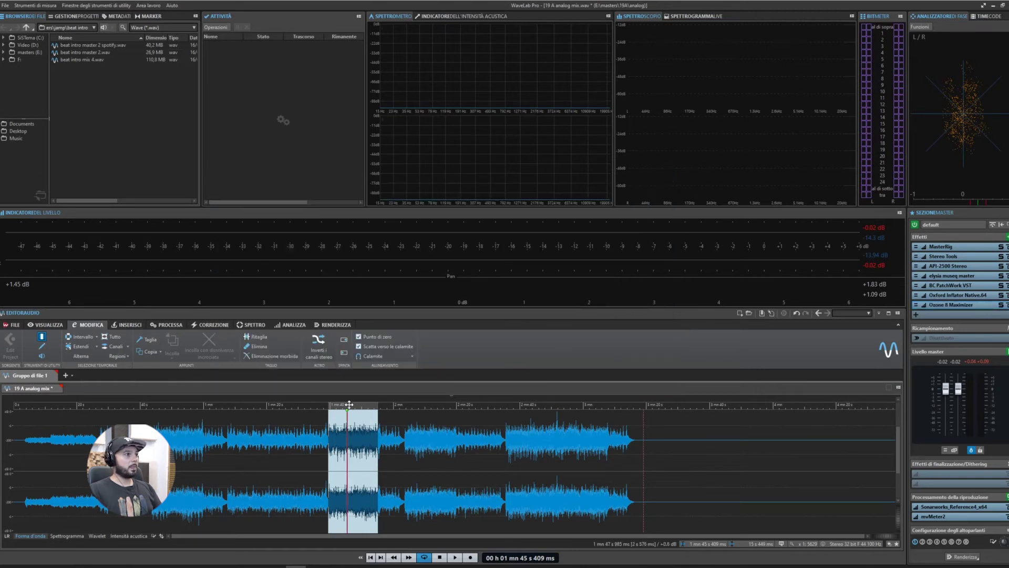
{"action": "key", "text": "space"}
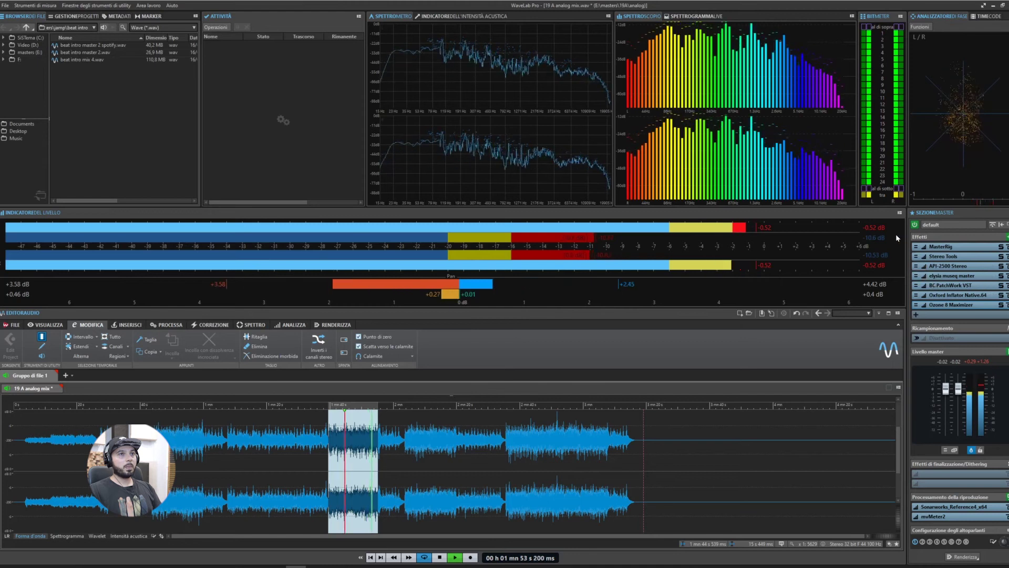
{"action": "key", "text": "space"}
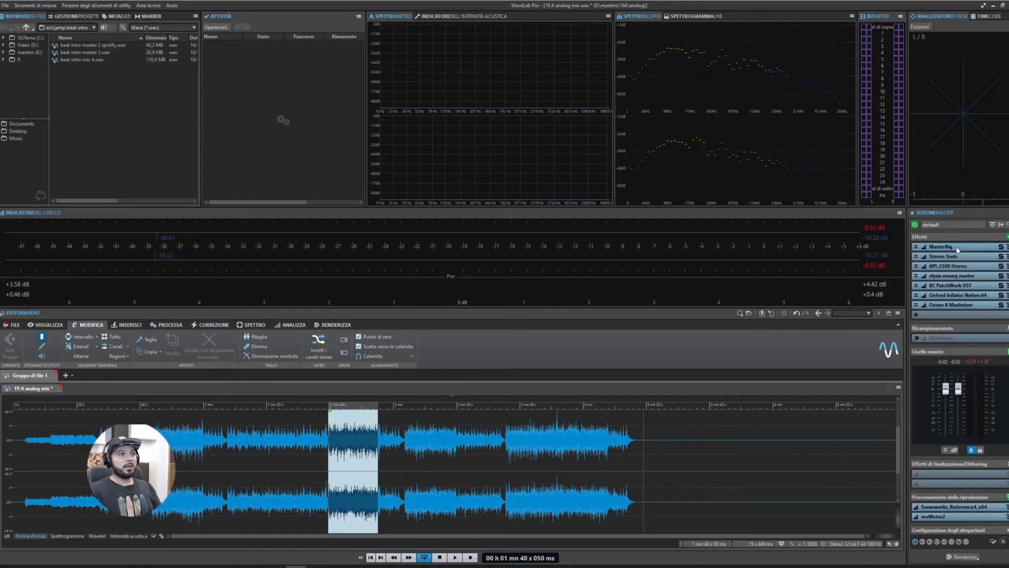
Raise the drive slightly on all four bands of MasterRig's Saturator, with band 1 at 3.2 and band 4 at 1.2, and close the window.
{"action": "left_click", "coordinate": [958, 249]}
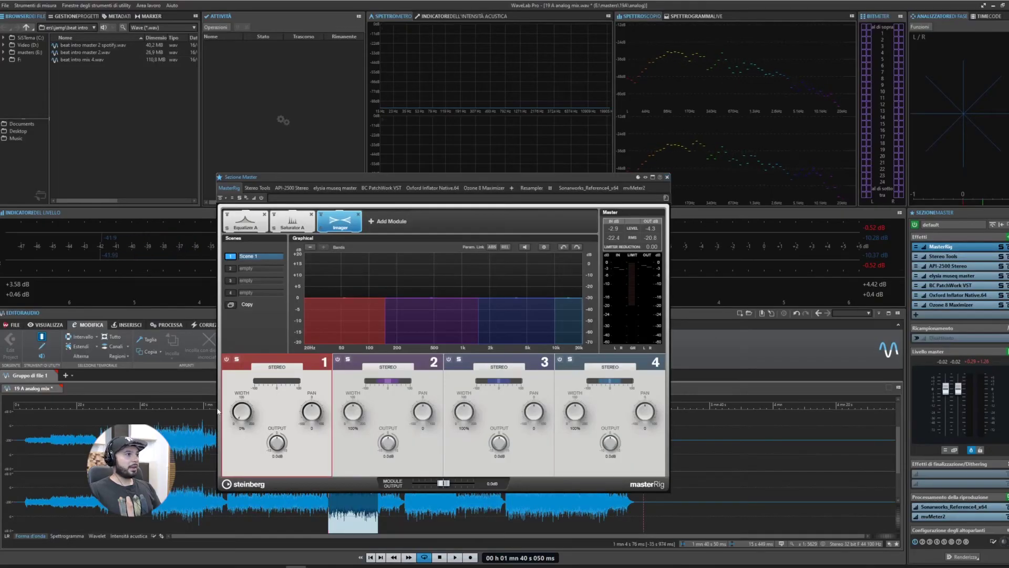
{"action": "left_click", "coordinate": [288, 227]}
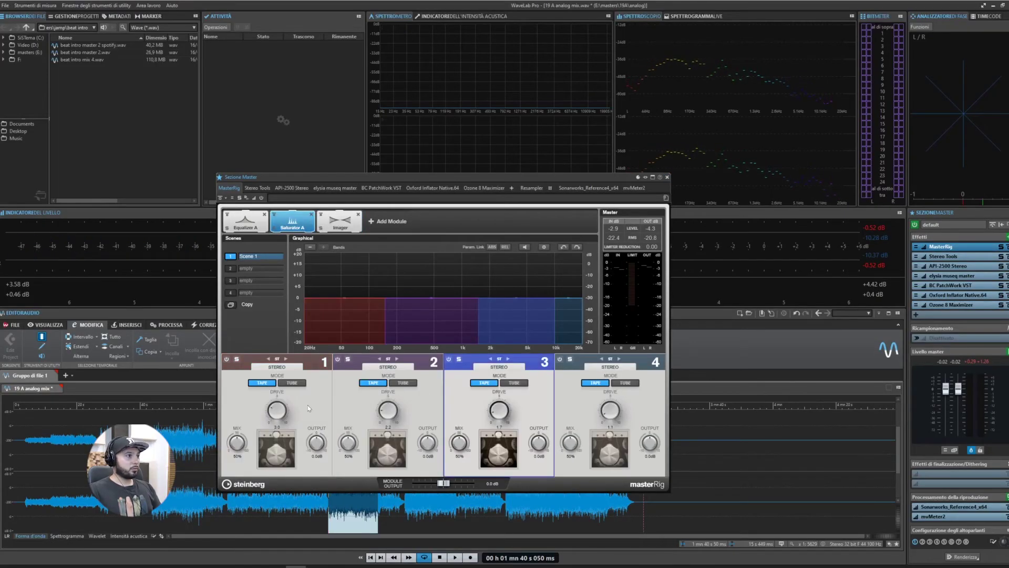
{"action": "left_click", "coordinate": [275, 415]}
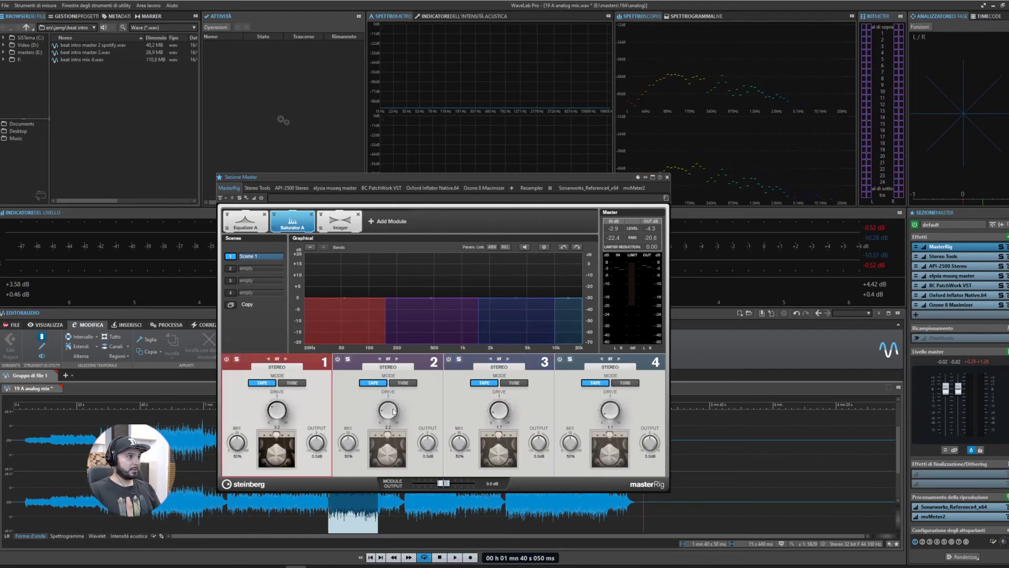
{"action": "left_click_drag", "start_coordinate": [394, 411], "coordinate": [396, 410]}
{"action": "left_click", "coordinate": [497, 417]}
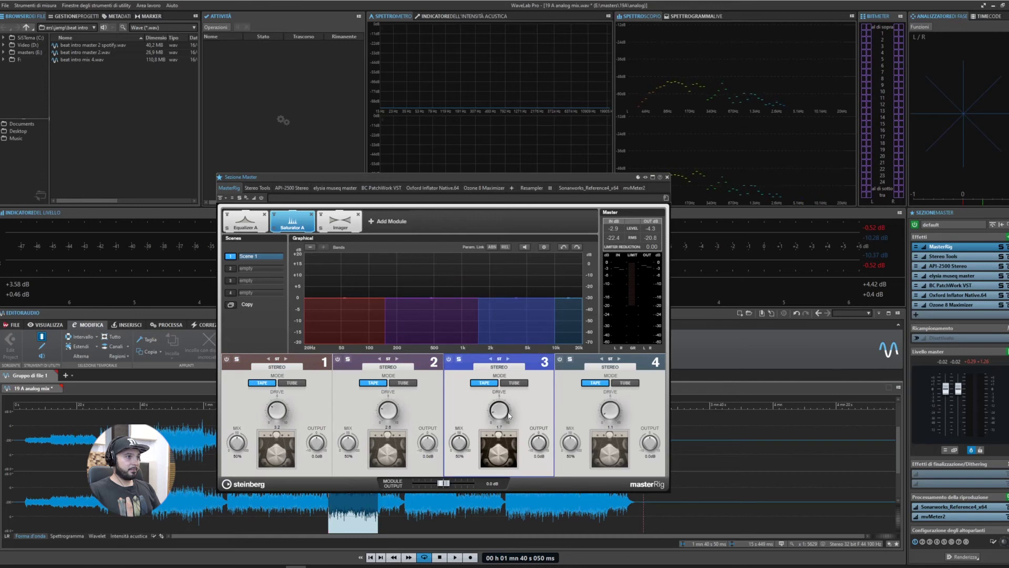
{"action": "left_click_drag", "start_coordinate": [612, 413], "coordinate": [612, 412]}
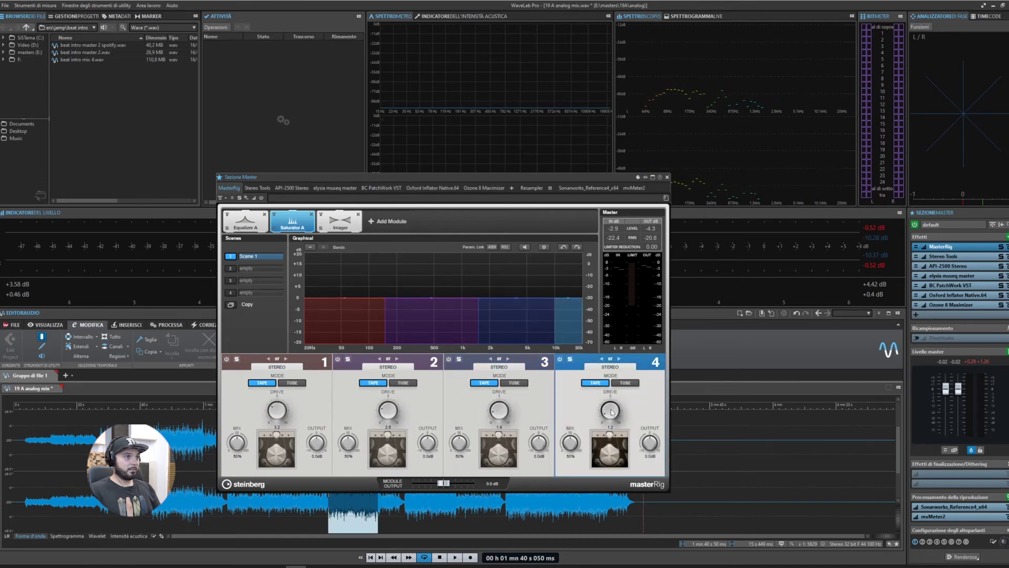
{"action": "left_click_drag", "start_coordinate": [499, 410], "coordinate": [499, 410]}
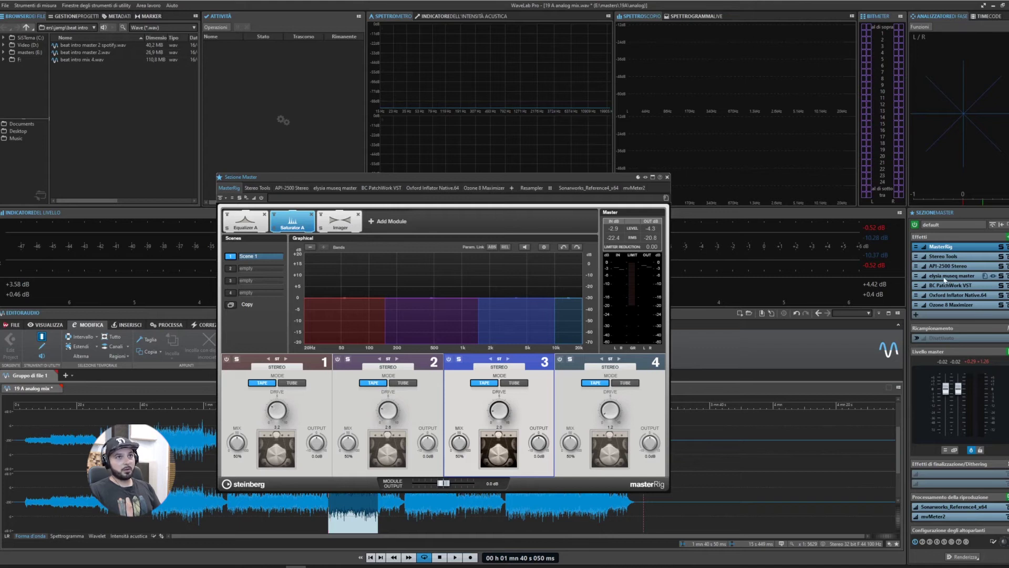
{"action": "left_click", "coordinate": [667, 177]}
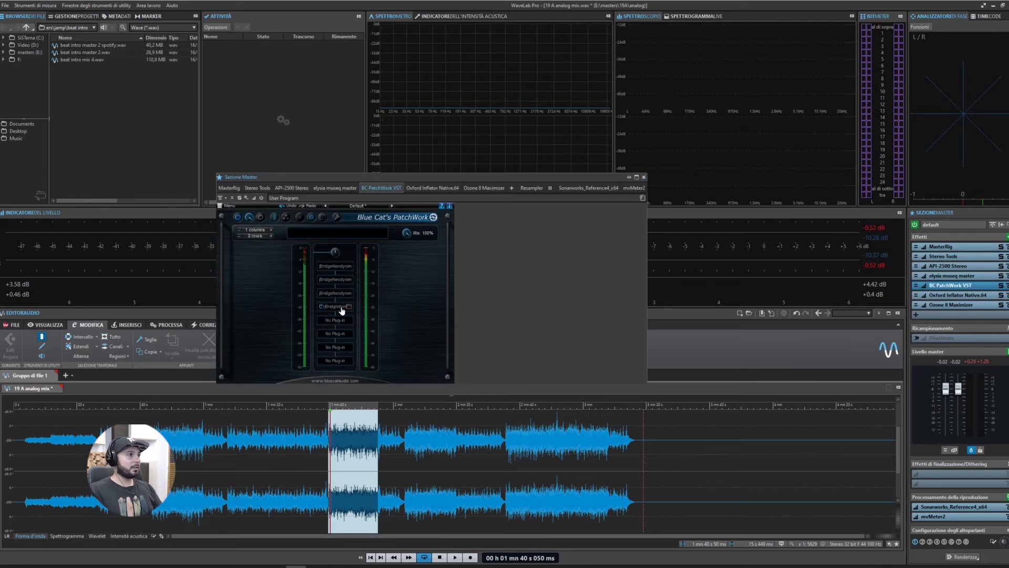
Copy the fourth Neodynium in PatchWork, paste it into the empty fifth slot, and close both windows.
{"action": "left_click", "coordinate": [339, 312]}
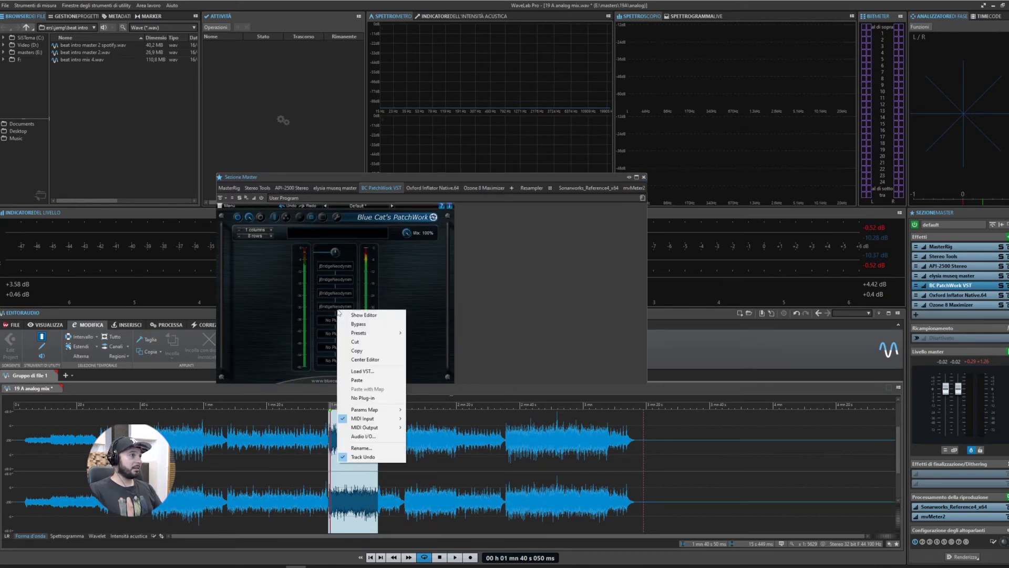
{"action": "left_click", "coordinate": [369, 354]}
{"action": "left_click", "coordinate": [336, 323]}
{"action": "left_click", "coordinate": [362, 335]}
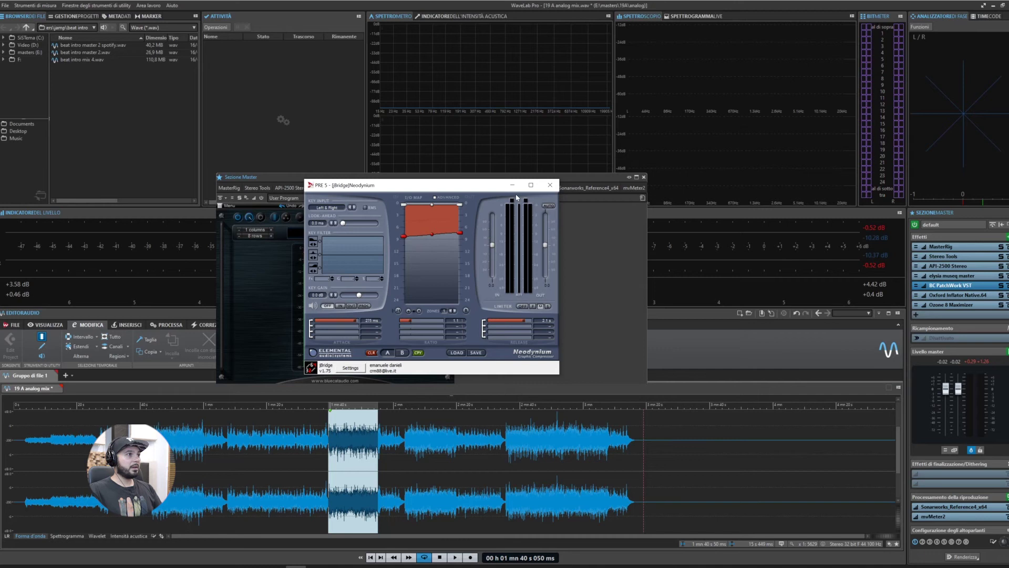
{"action": "left_click", "coordinate": [550, 184]}
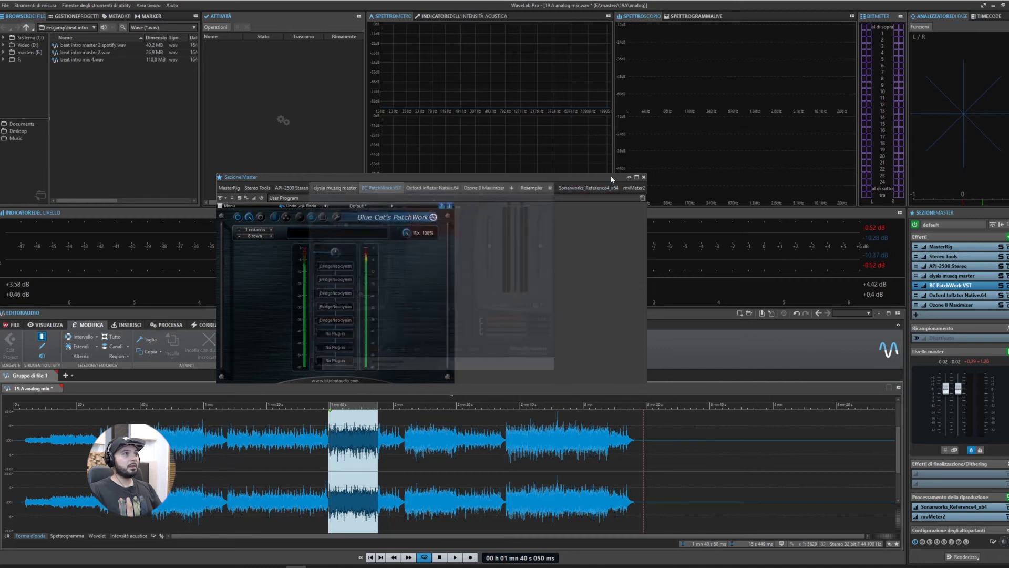
{"action": "left_click", "coordinate": [644, 177]}
Raise the Oxford Inflator's Curve to about -10.1 and set the Ozone Maximizer's threshold to -0.7 dB during looped playback.
{"action": "key", "text": "space"}
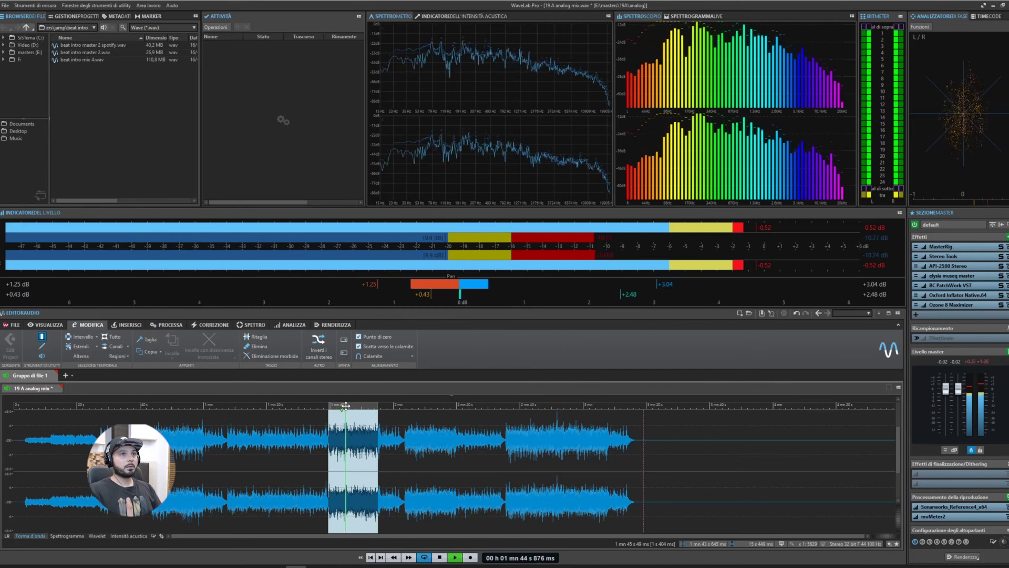
{"action": "mouse_move", "coordinate": [971, 296]}
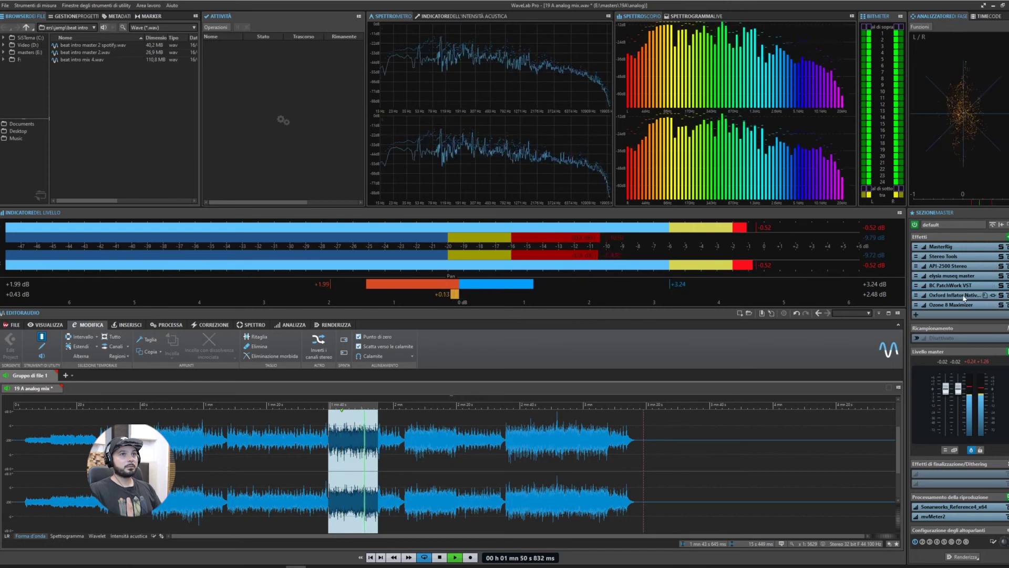
{"action": "left_click", "coordinate": [965, 298]}
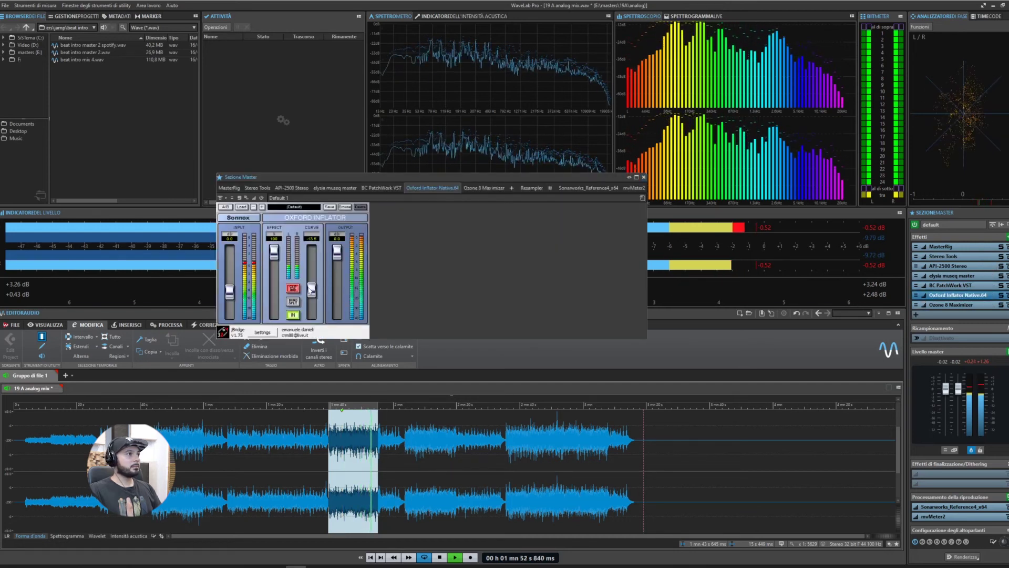
{"action": "left_click_drag", "start_coordinate": [313, 291], "coordinate": [312, 288]}
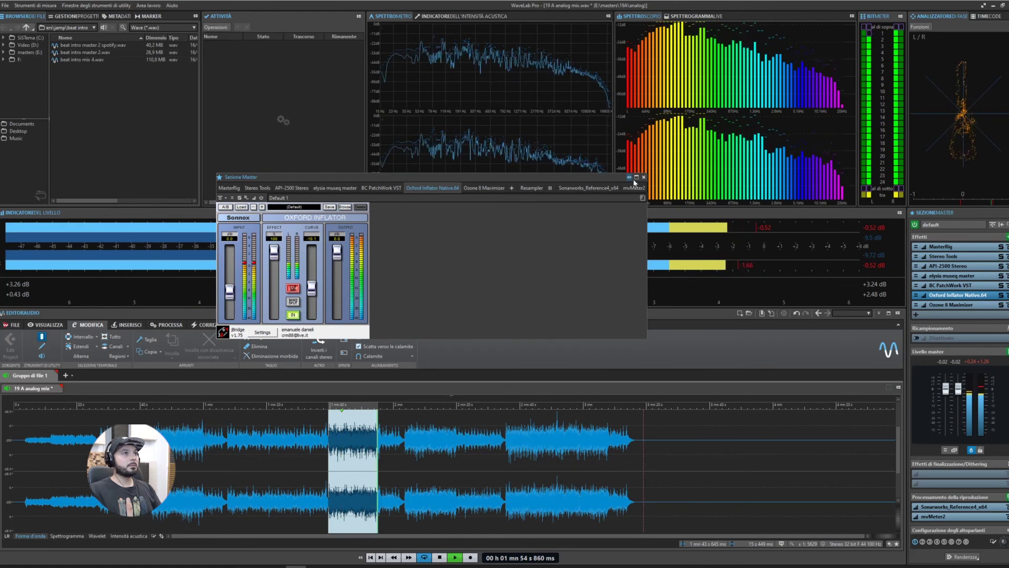
{"action": "left_click", "coordinate": [955, 305]}
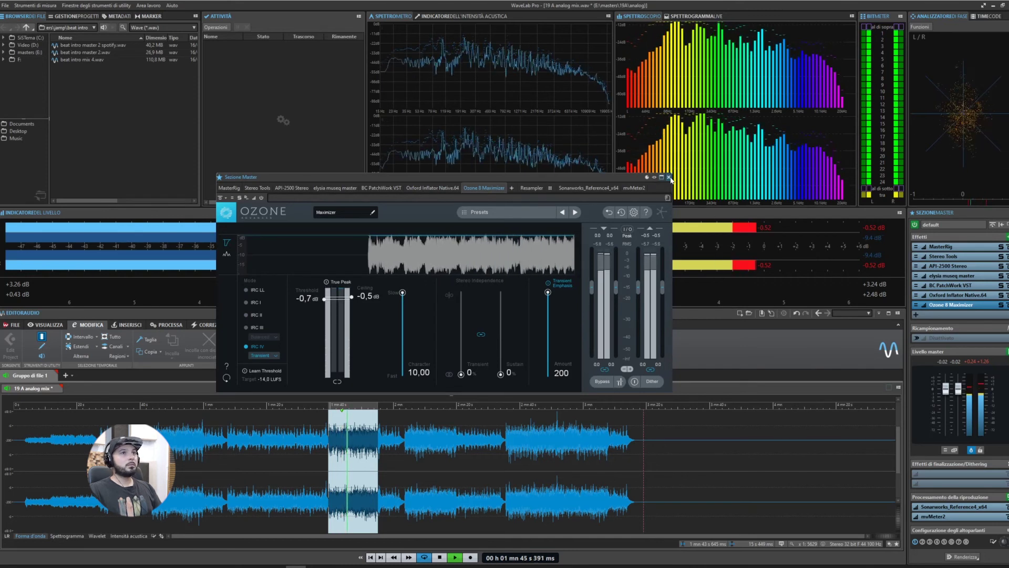
Close the Ozone 8 Maximizer window and audition the track from just after the 2-minute mark.
{"action": "left_click", "coordinate": [669, 177]}
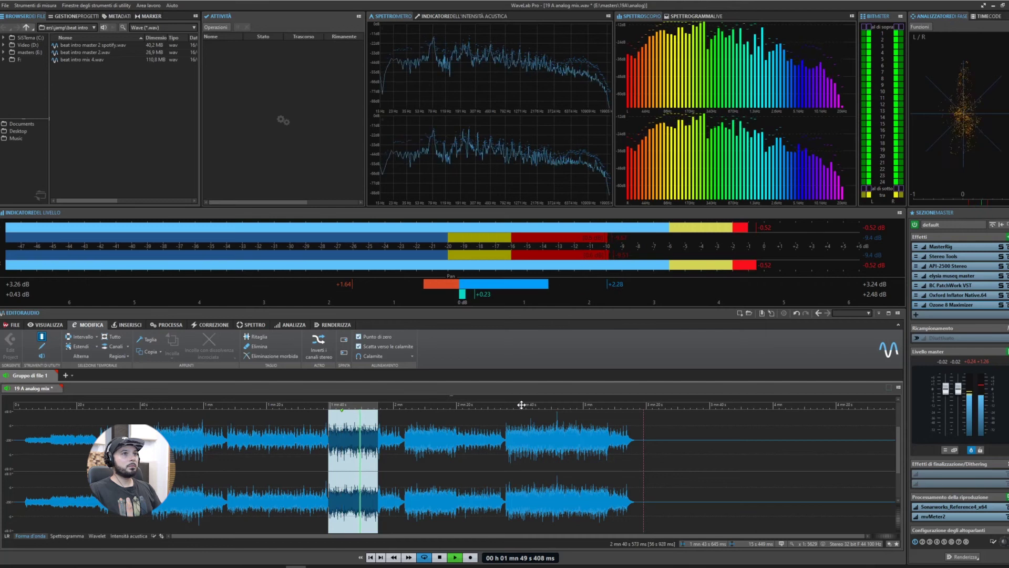
{"action": "left_click", "coordinate": [412, 407]}
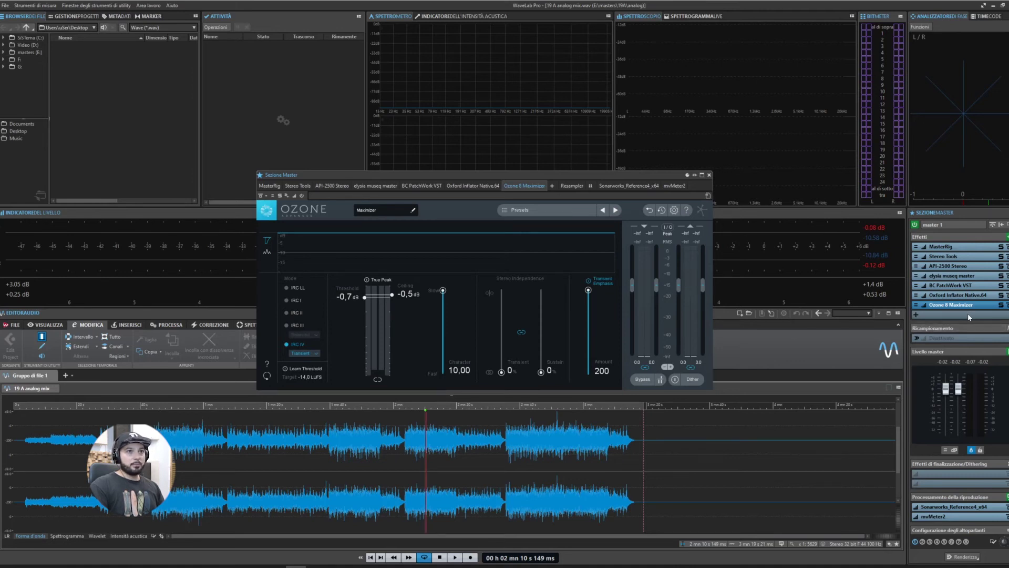
Add a Neodynium after the Ozone 8 Maximizer, remove zones until only one remains, and audition the result.
{"action": "left_click", "coordinate": [969, 314]}
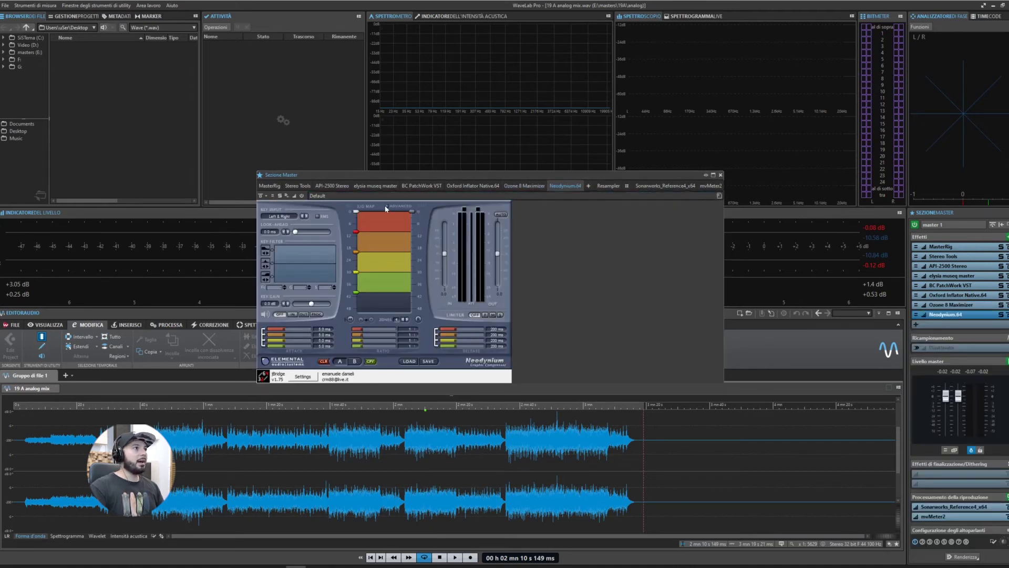
{"action": "left_click", "coordinate": [404, 320]}
{"action": "left_click", "coordinate": [405, 319]}
{"action": "left_click", "coordinate": [404, 320]}
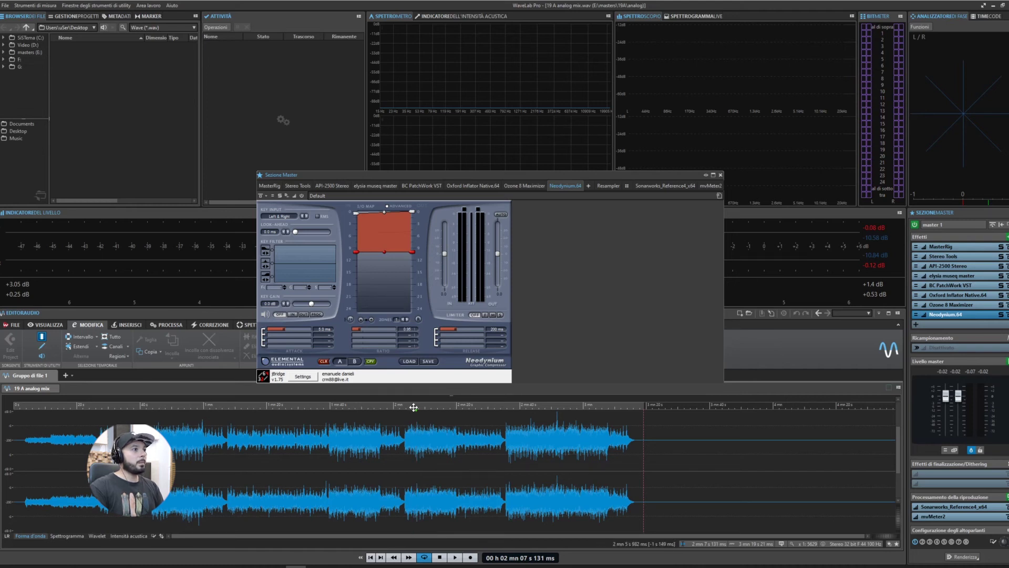
{"action": "key", "text": "space"}
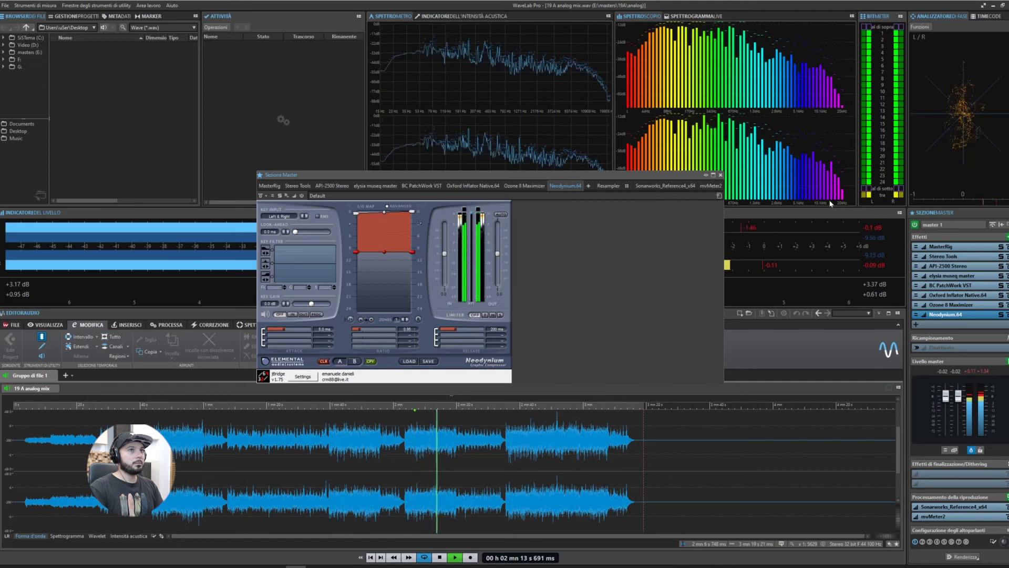
{"action": "key", "text": "space"}
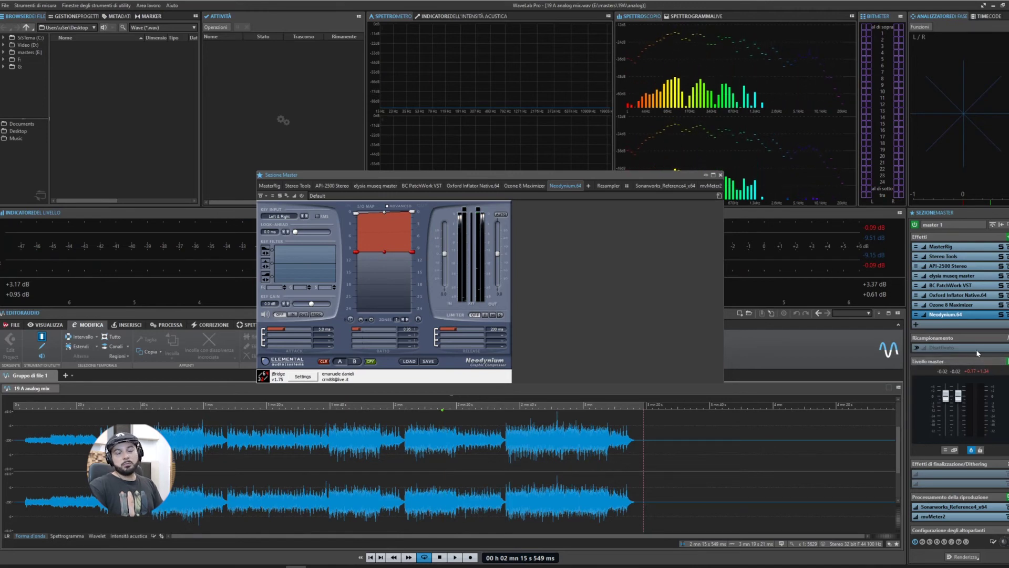
{"action": "left_click", "coordinate": [720, 175]}
Add Steinberg's Brickwall Limiter after the last Neodynium and audition the track through it.
{"action": "left_click", "coordinate": [937, 326]}
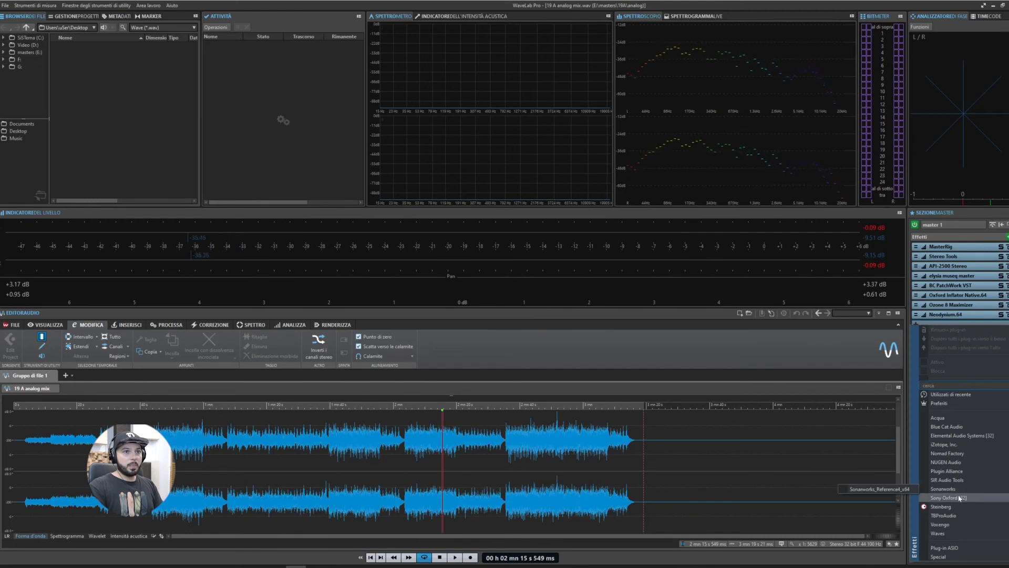
{"action": "left_click", "coordinate": [894, 506]}
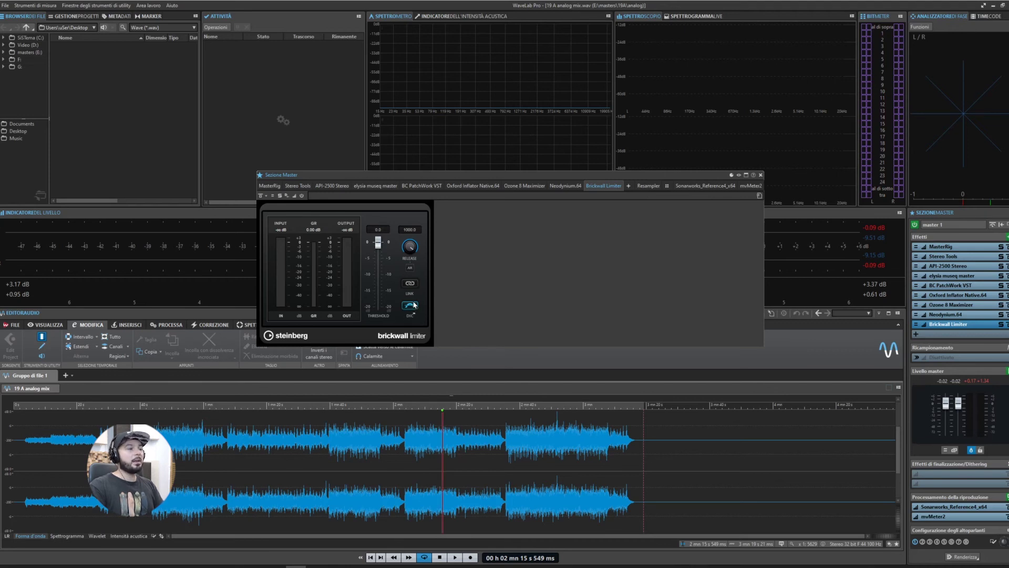
{"action": "left_click", "coordinate": [415, 408]}
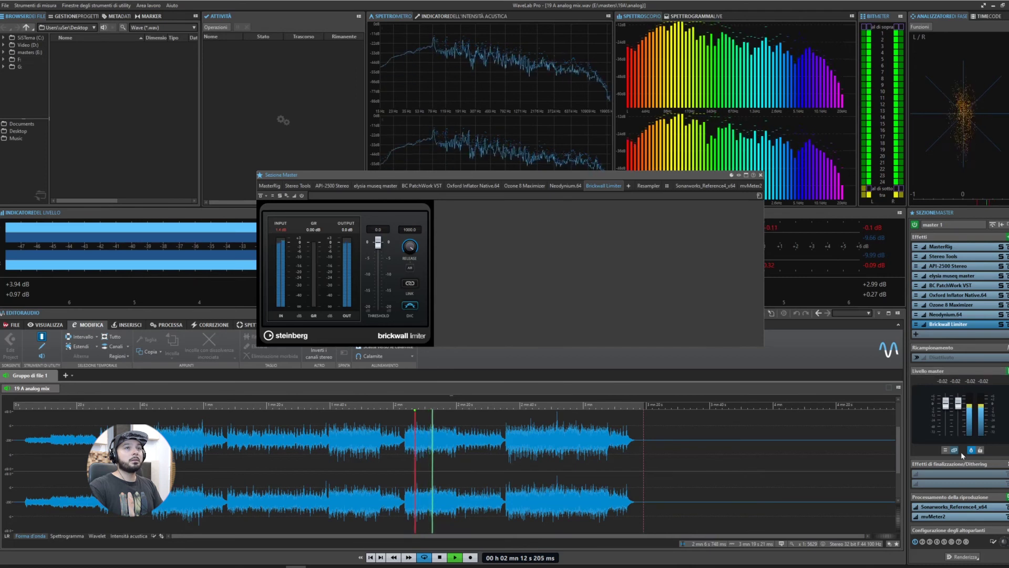
{"action": "key", "text": "space"}
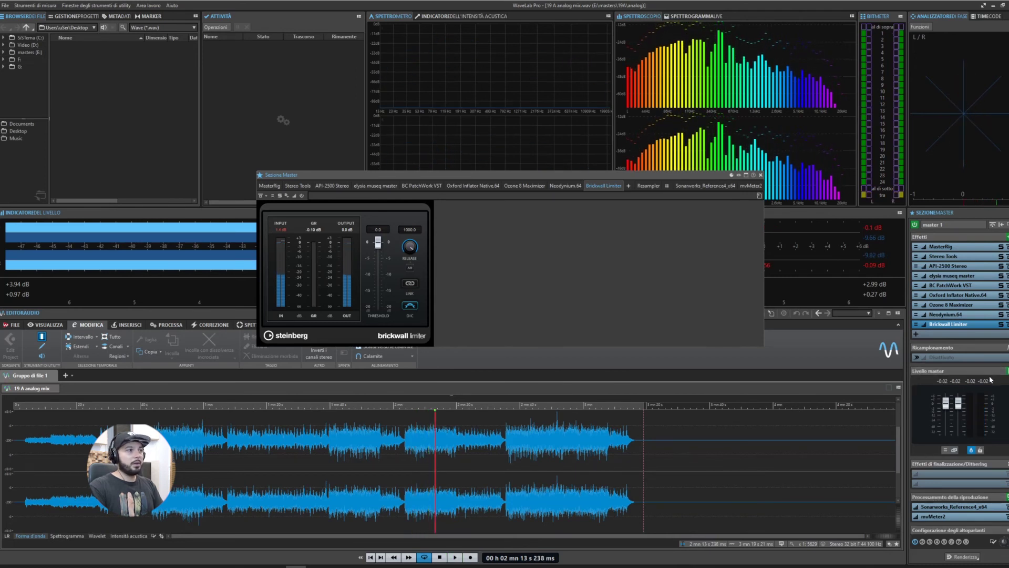
{"action": "left_click", "coordinate": [761, 175]}
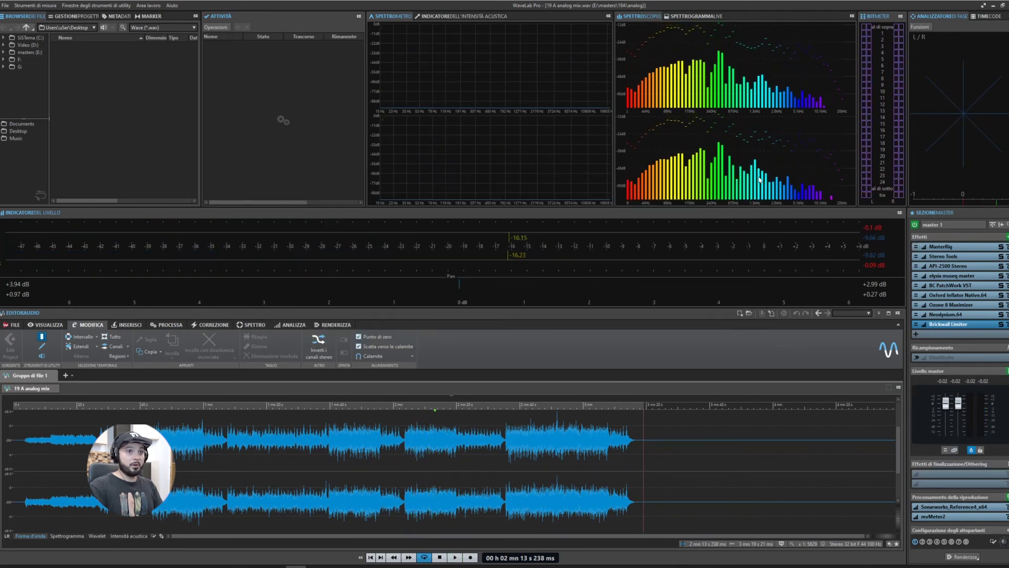
Insert Steinberg's UV22HR in the first final effects/dithering slot and set its dither level to lo.
{"action": "left_click", "coordinate": [950, 474]}
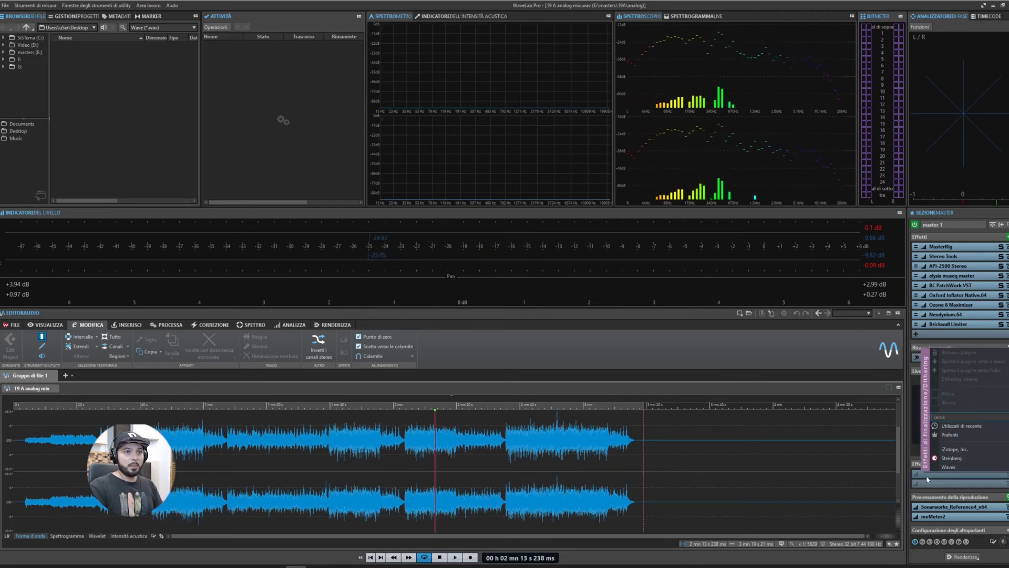
{"action": "mouse_move", "coordinate": [958, 459]}
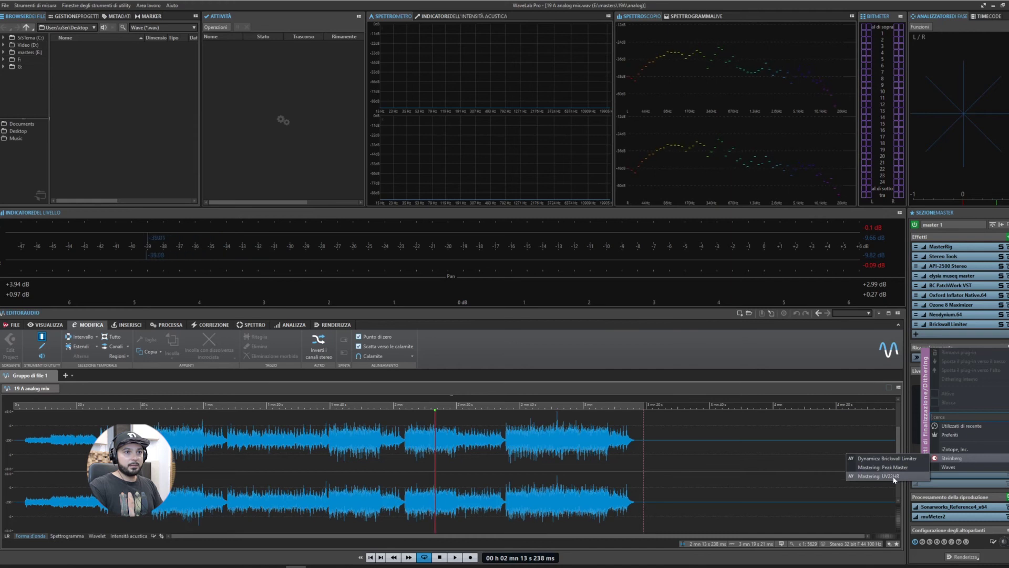
{"action": "left_click", "coordinate": [878, 476]}
{"action": "left_click_drag", "start_coordinate": [340, 175], "coordinate": [308, 184]}
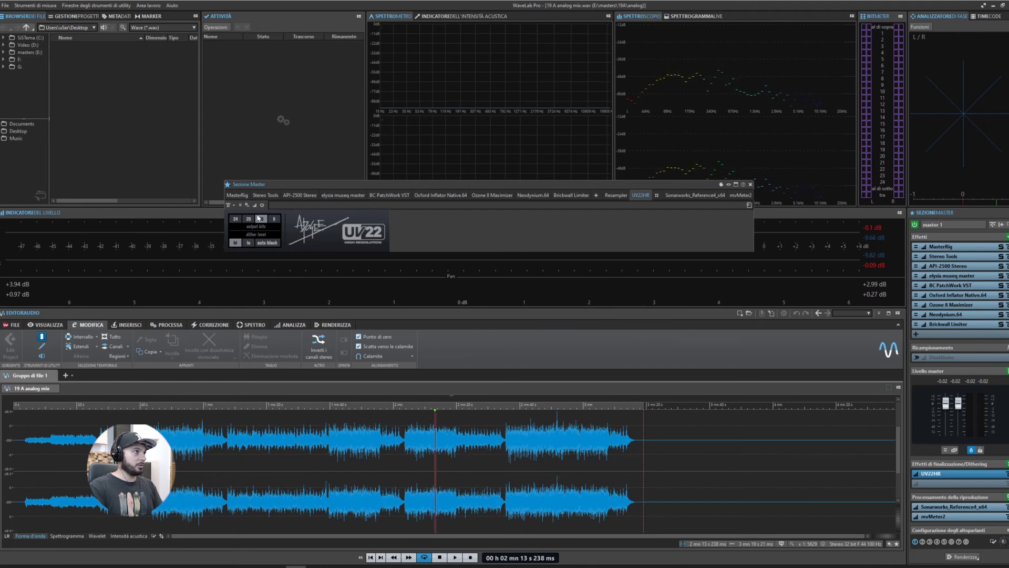
{"action": "left_click", "coordinate": [248, 243]}
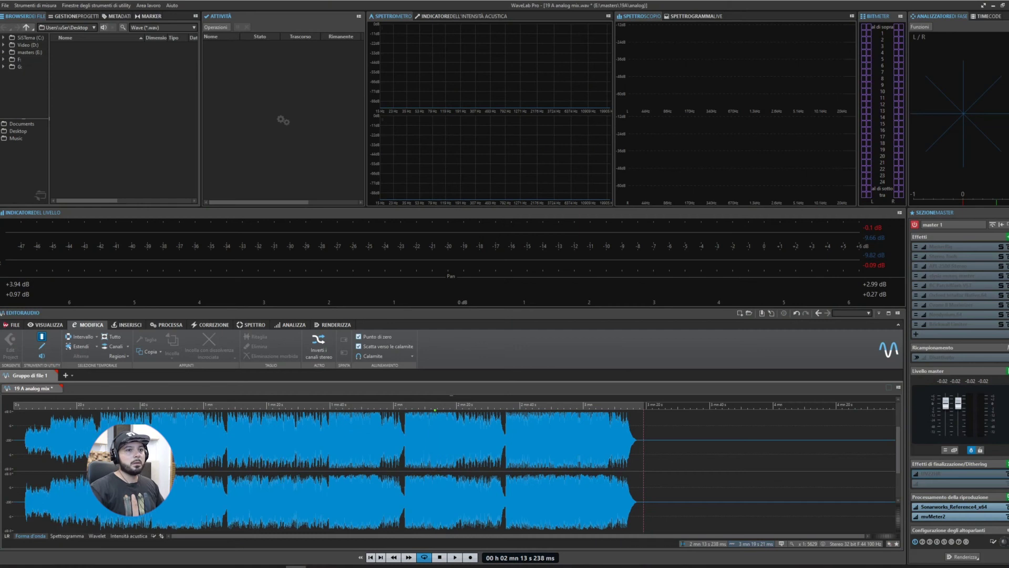
Load the dc offset preset into the Master Section, replacing the current chain, and reactivate the section.
{"action": "left_click", "coordinate": [948, 226]}
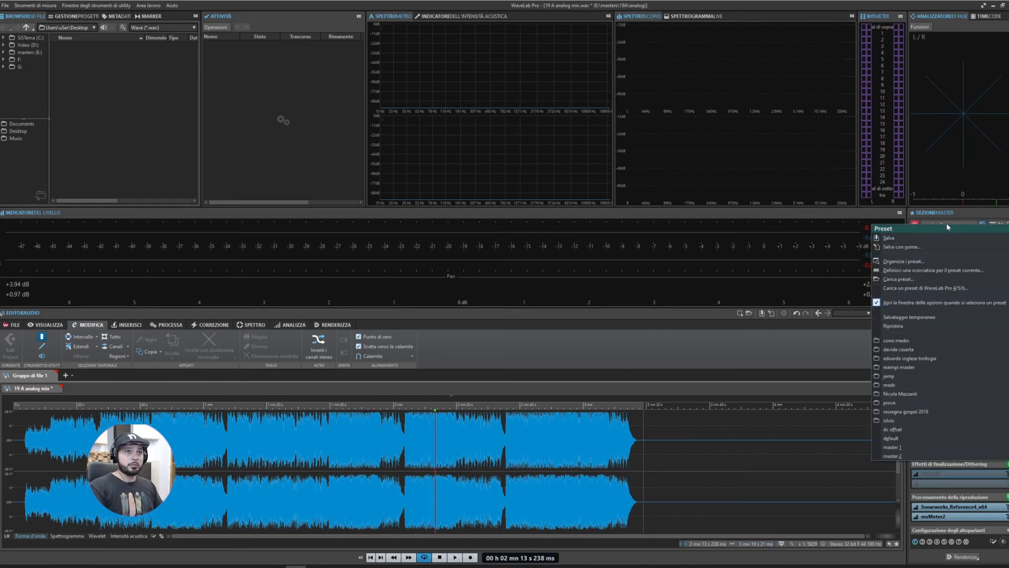
{"action": "left_click", "coordinate": [893, 430]}
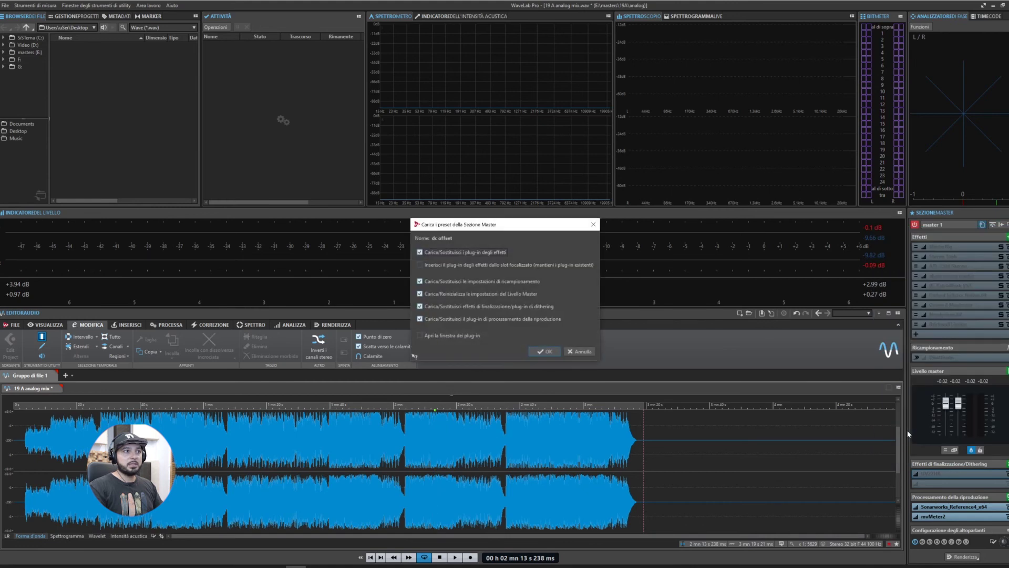
{"action": "left_click", "coordinate": [547, 352]}
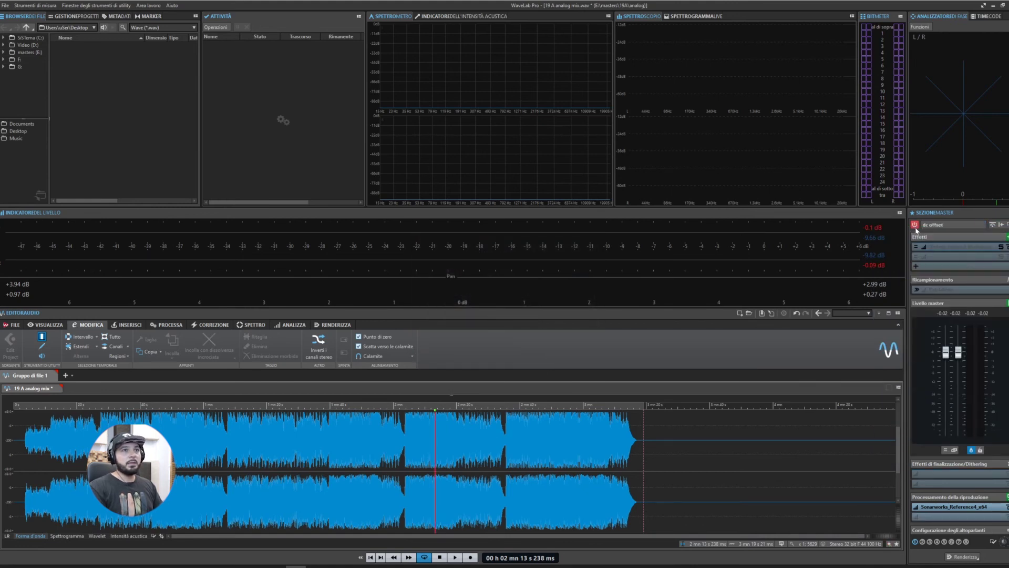
{"action": "left_click", "coordinate": [944, 251]}
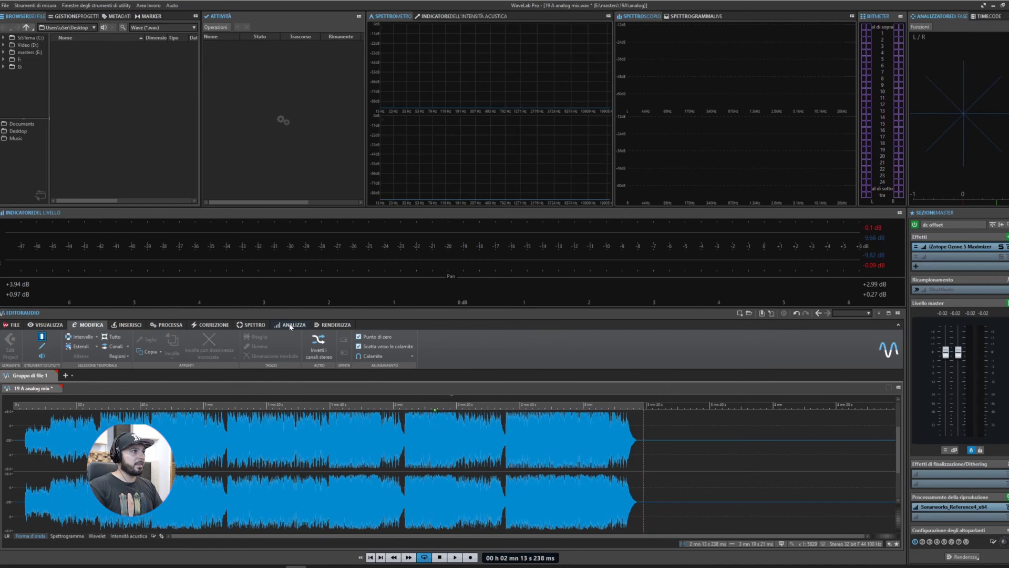
Run a global analysis of the rendered track and examine its DC offset and peak values.
{"action": "left_click", "coordinate": [291, 325]}
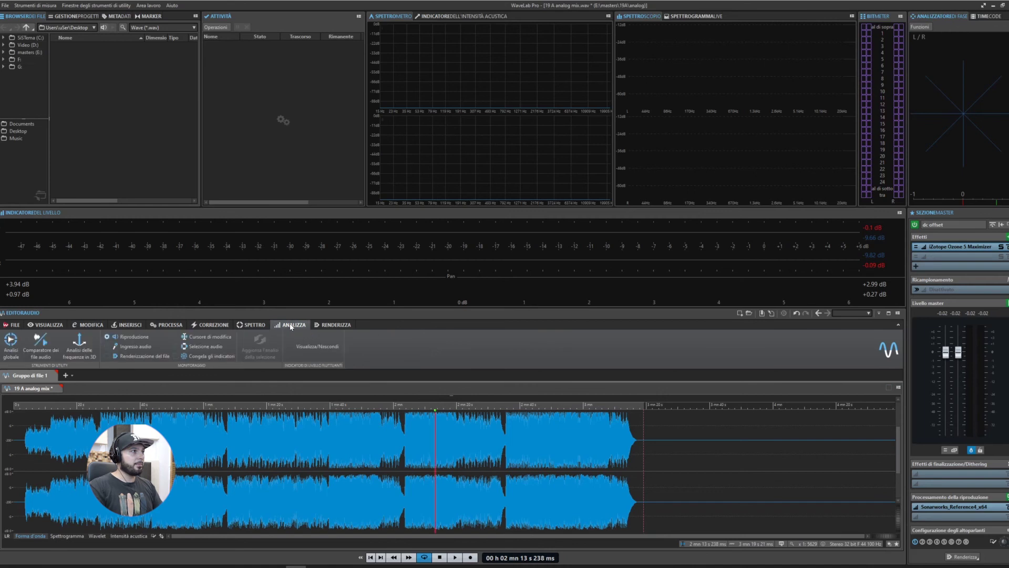
{"action": "left_click", "coordinate": [11, 341]}
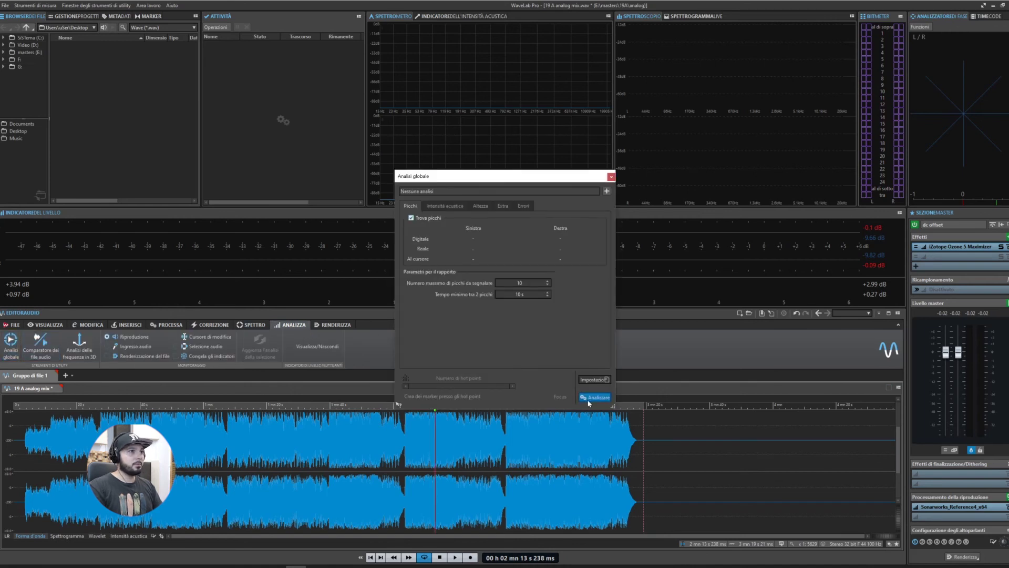
{"action": "left_click", "coordinate": [590, 398]}
{"action": "left_click", "coordinate": [504, 207]}
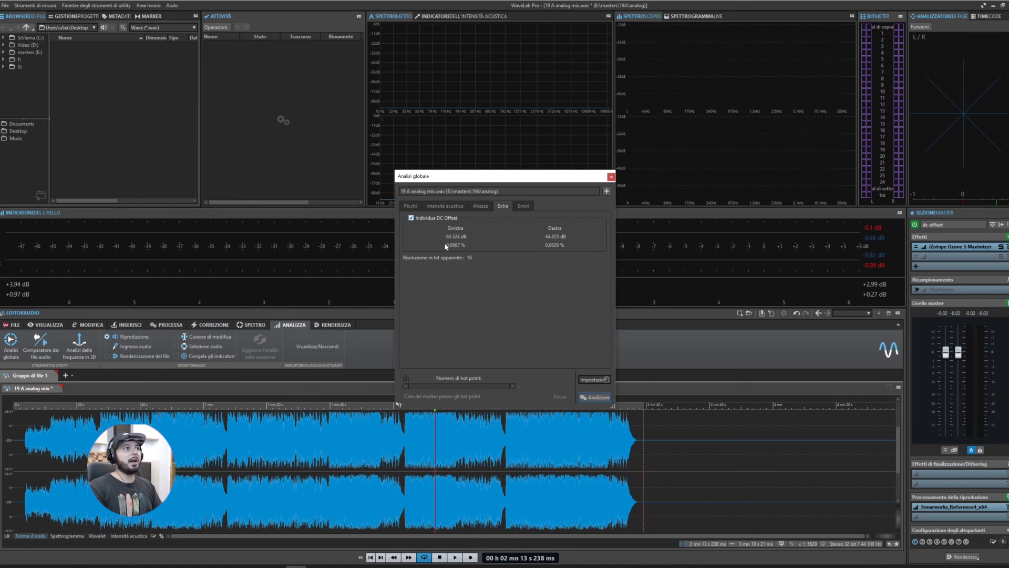
{"action": "left_click", "coordinate": [410, 206]}
{"action": "left_click", "coordinate": [611, 176]}
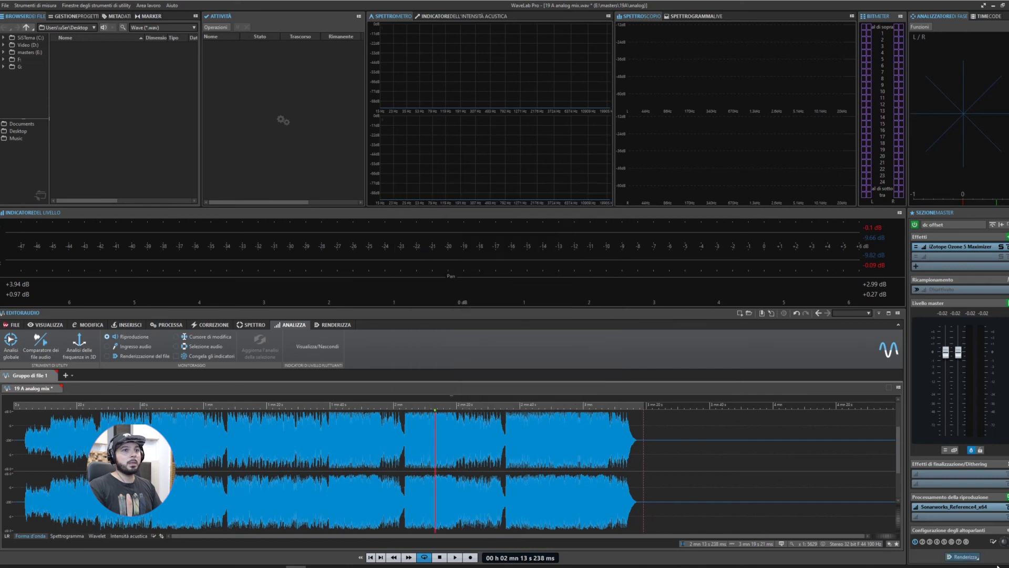
Render the track through the dc offset preset and recheck its DC offset and peaks with a global analysis.
{"action": "left_click", "coordinate": [963, 557]}
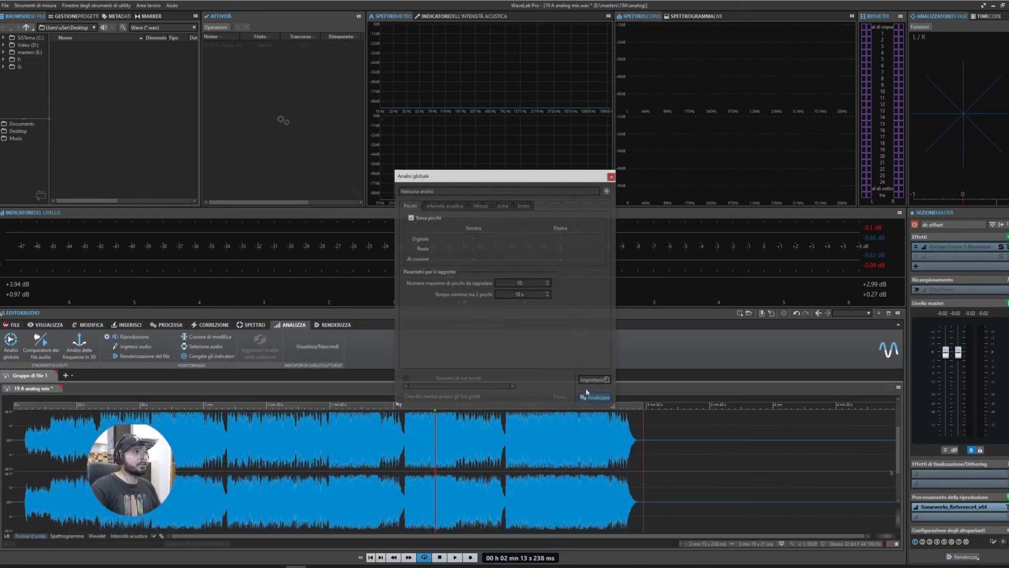
{"action": "left_click", "coordinate": [594, 396]}
{"action": "left_click", "coordinate": [504, 206]}
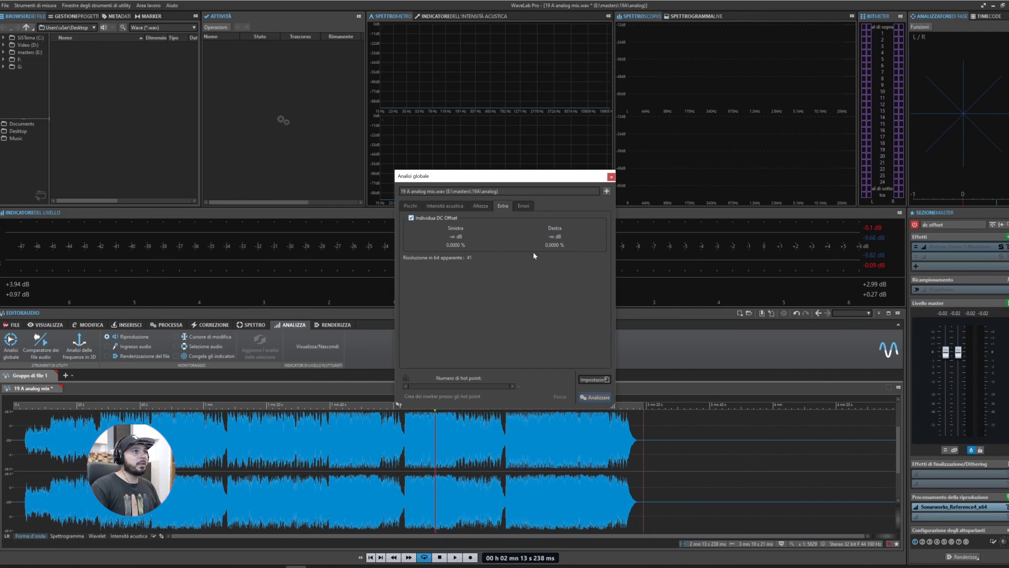
{"action": "left_click", "coordinate": [410, 206]}
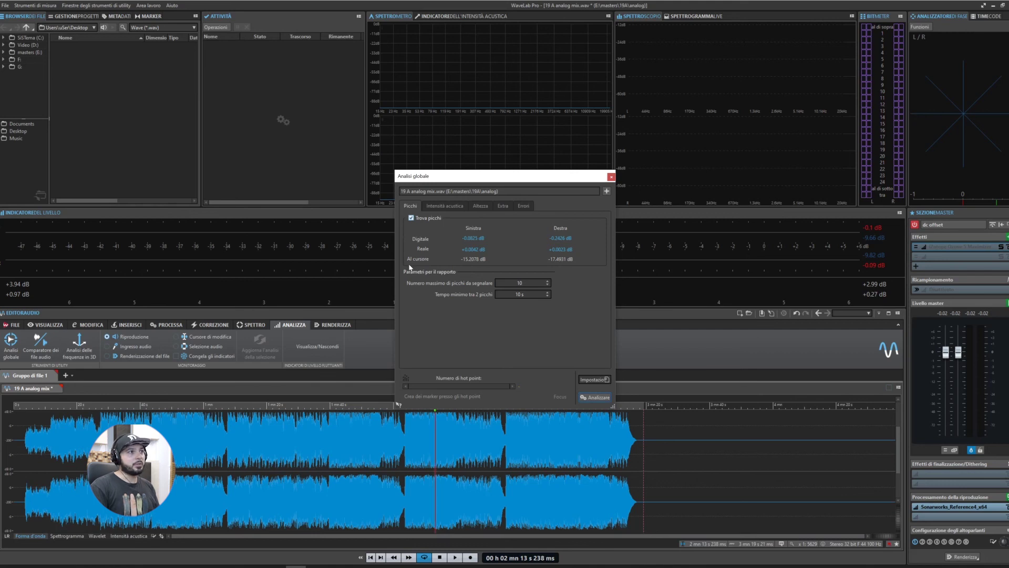
{"action": "left_click", "coordinate": [611, 177]}
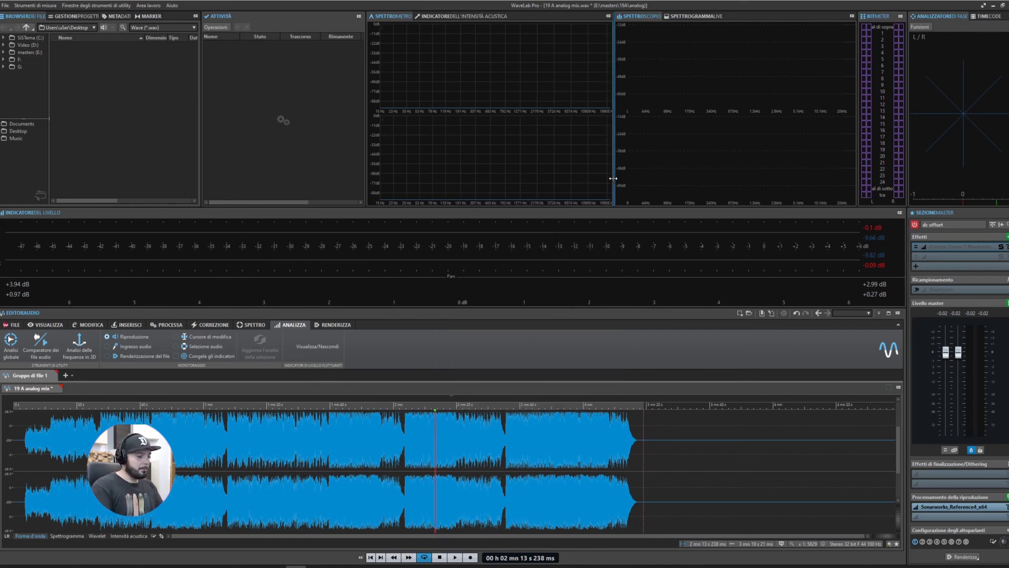
Normalize the track's peak level to 0 dB with stereo link on and digital peaks as the reference.
{"action": "key", "text": "shift+n"}
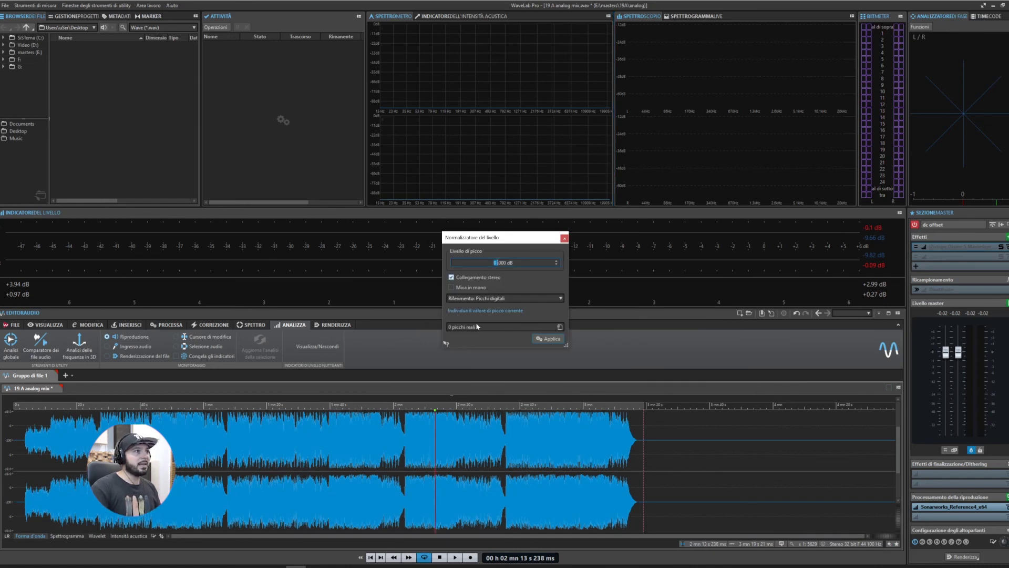
{"action": "left_click", "coordinate": [543, 342]}
{"action": "left_click", "coordinate": [565, 239]}
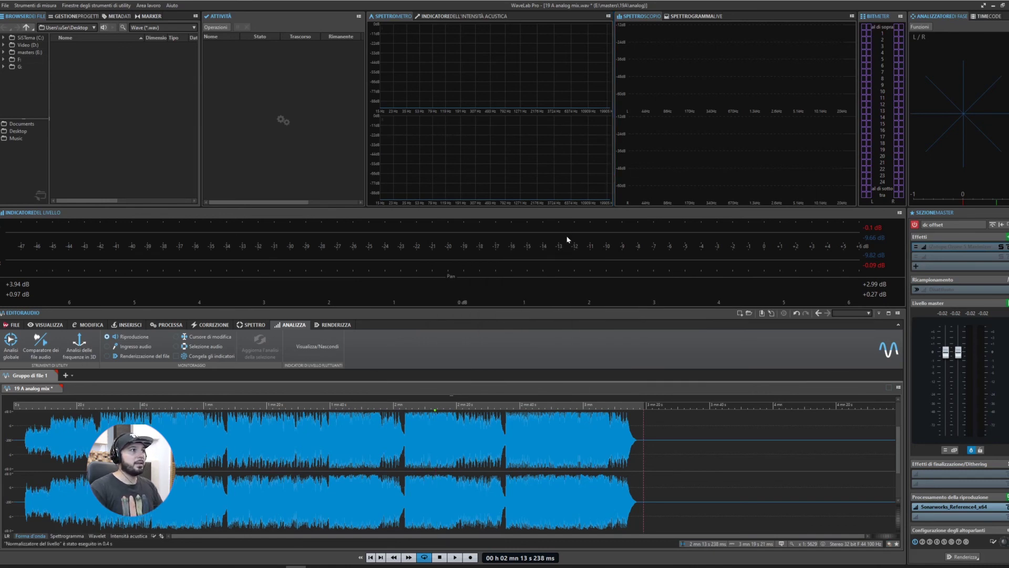
Open the global analysis for the normalized track.
{"action": "left_click", "coordinate": [10, 343]}
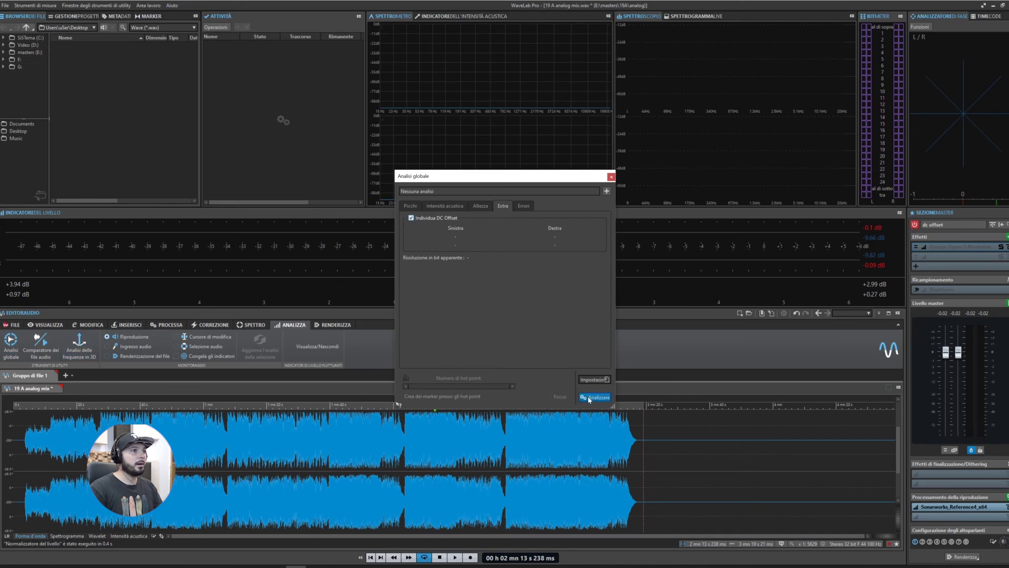